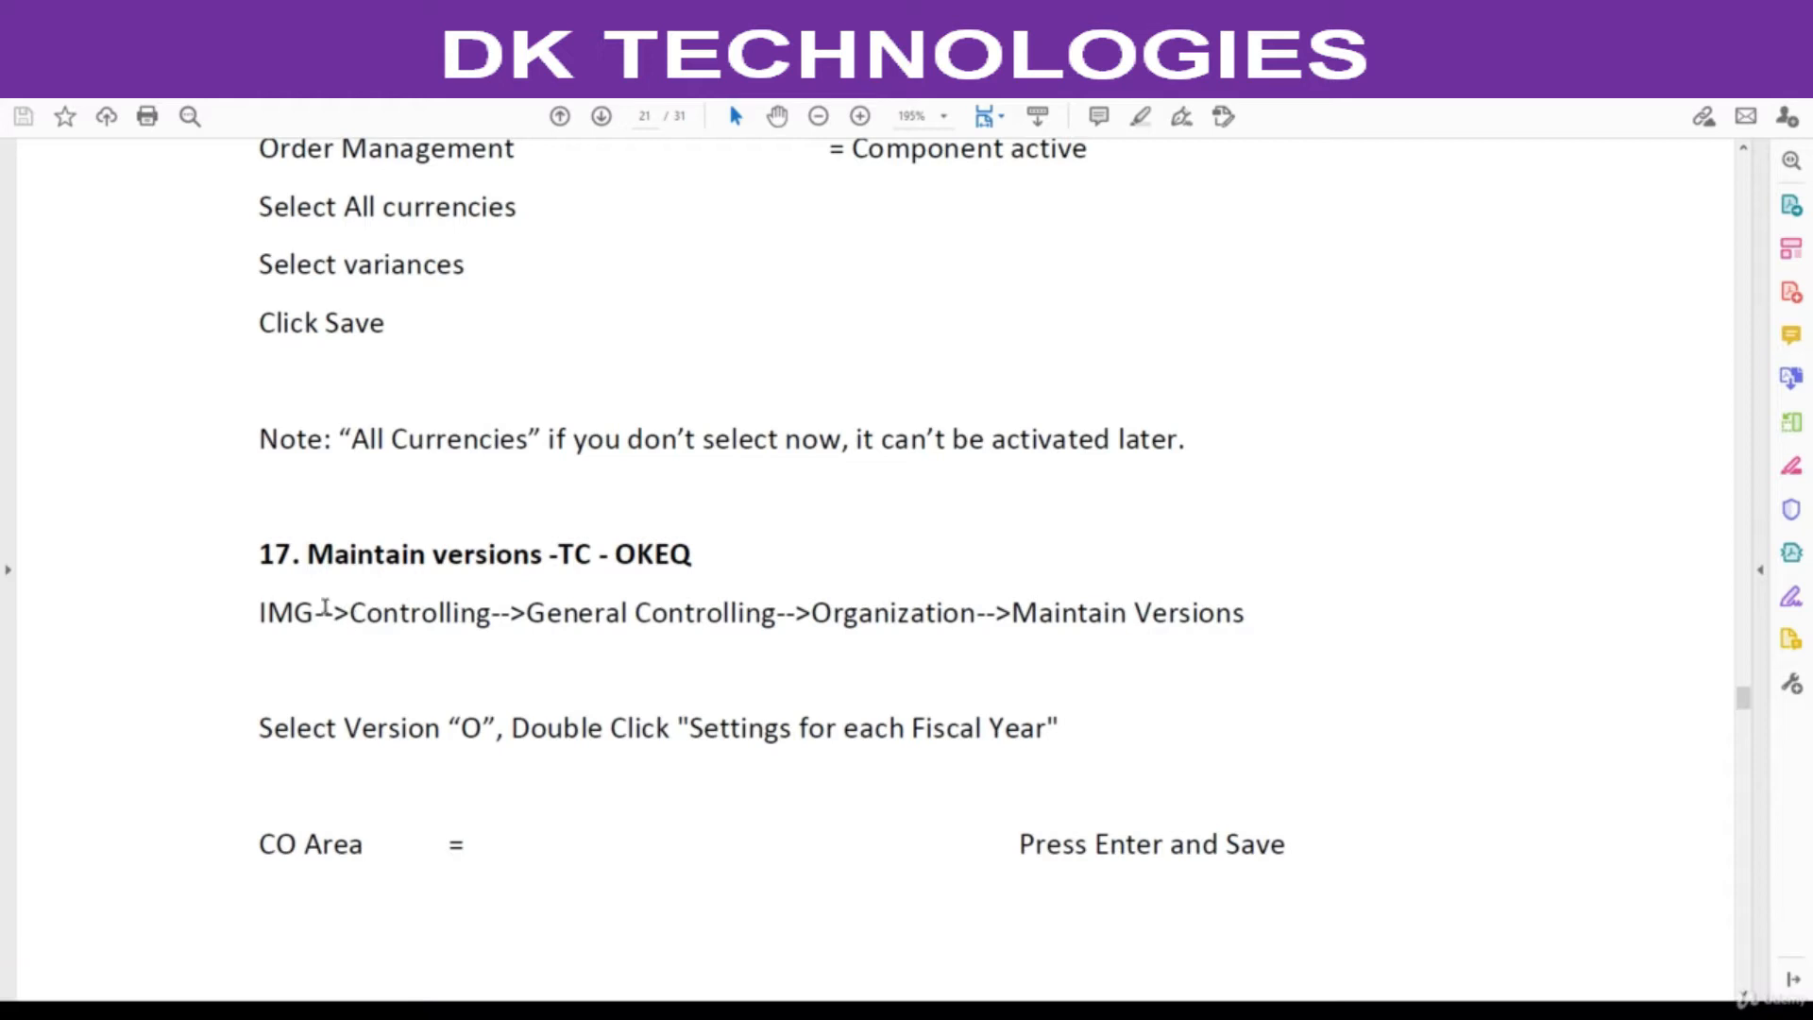
Review the Vendor Master Configuration overview in the notes, including the OBD3 transaction and its IMG path.
scroll(635, 630, "down", 5)
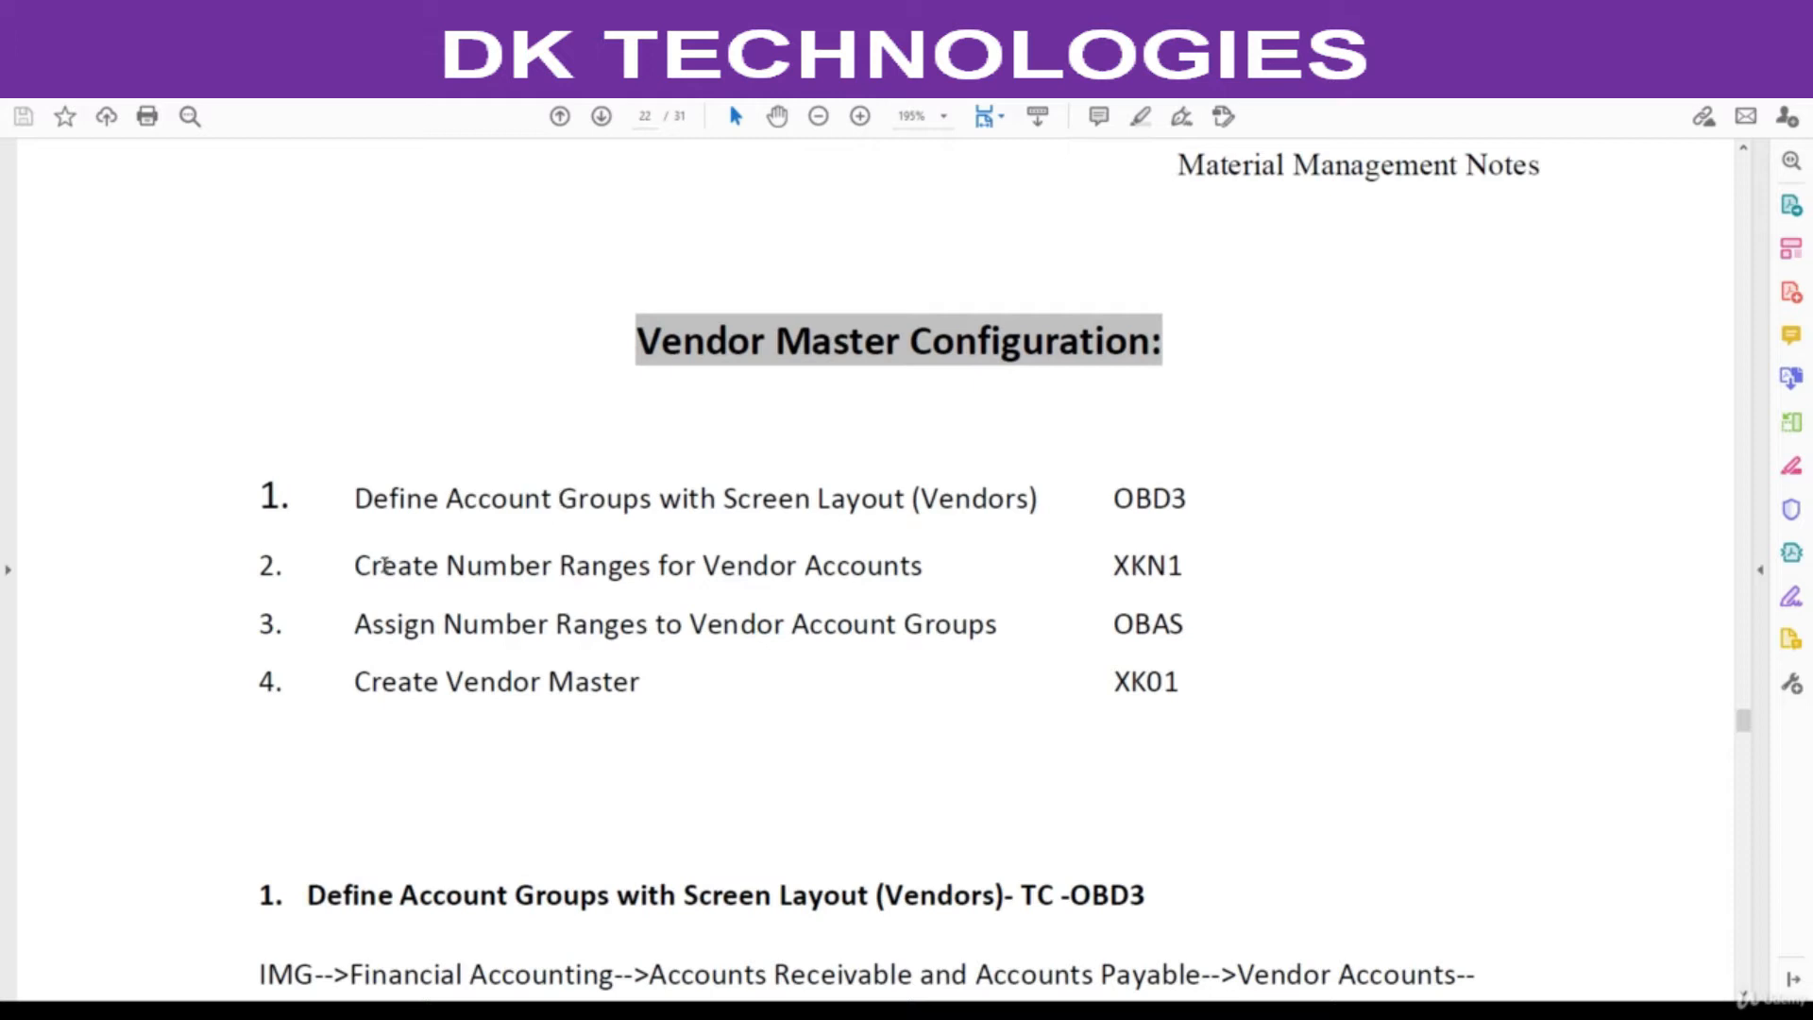
left_click_drag(355, 566, 583, 565)
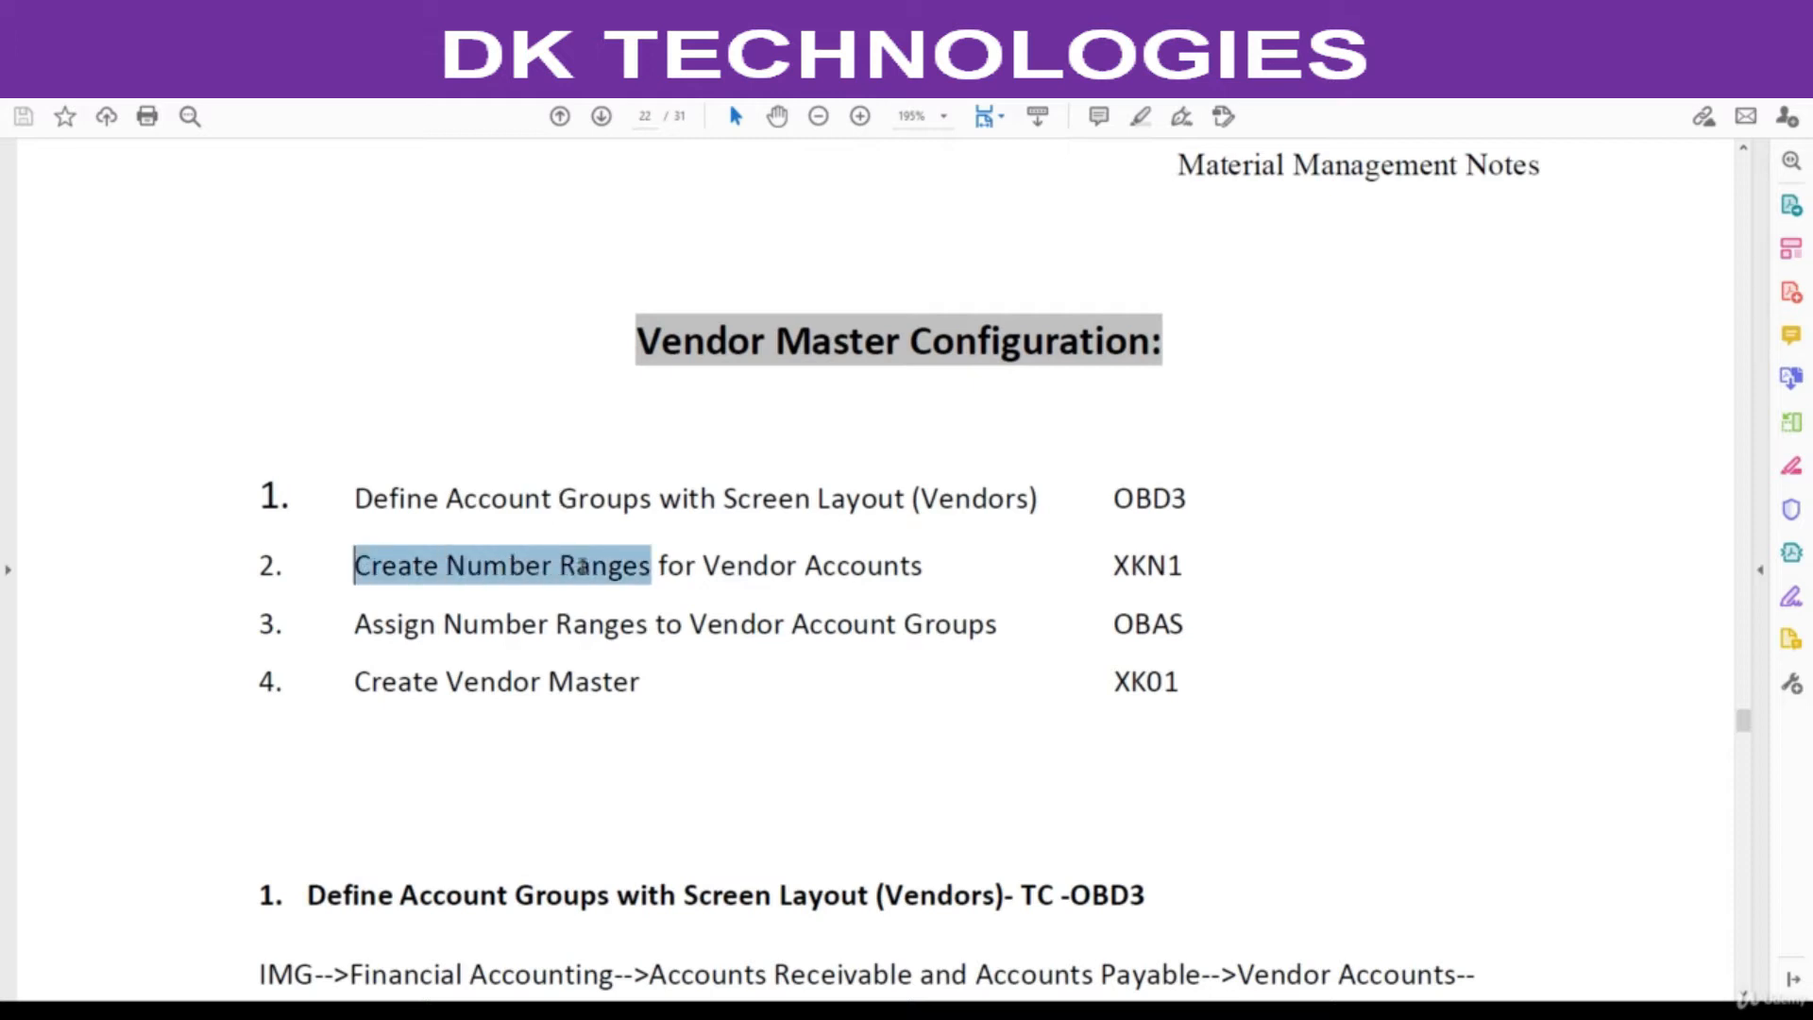
left_click_drag(447, 497, 652, 498)
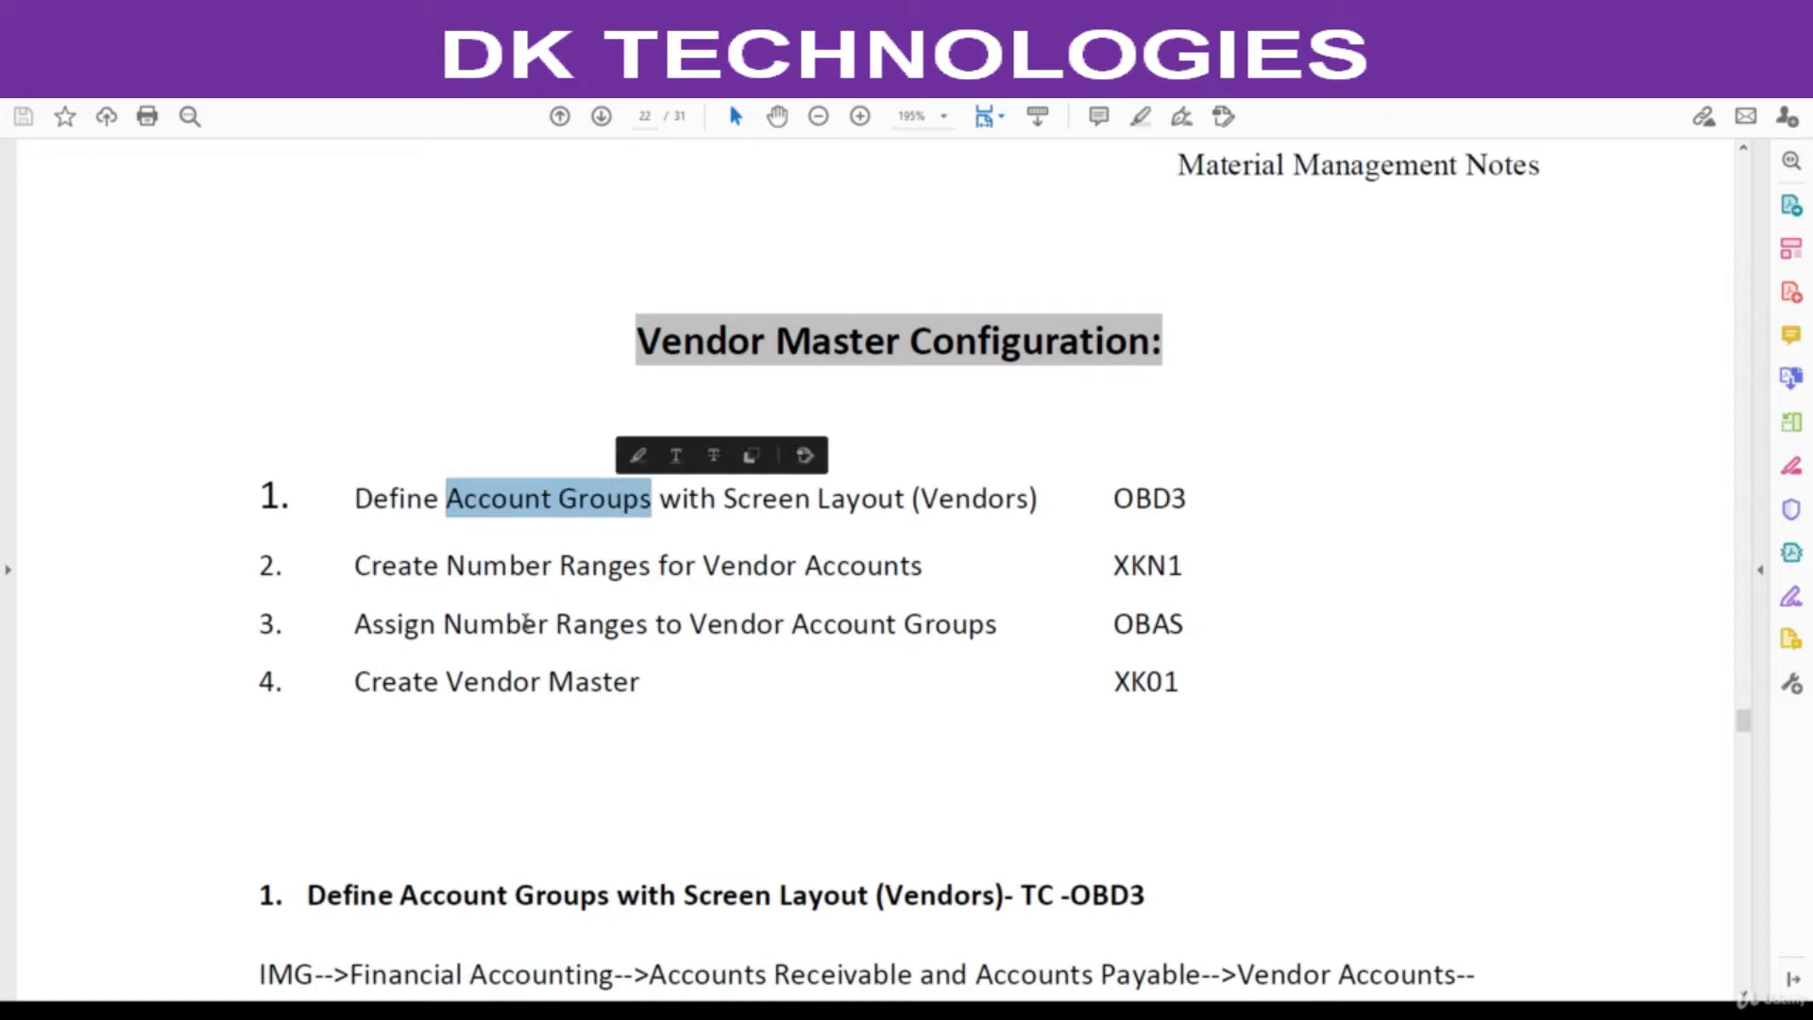
left_click(459, 633)
left_click(356, 501)
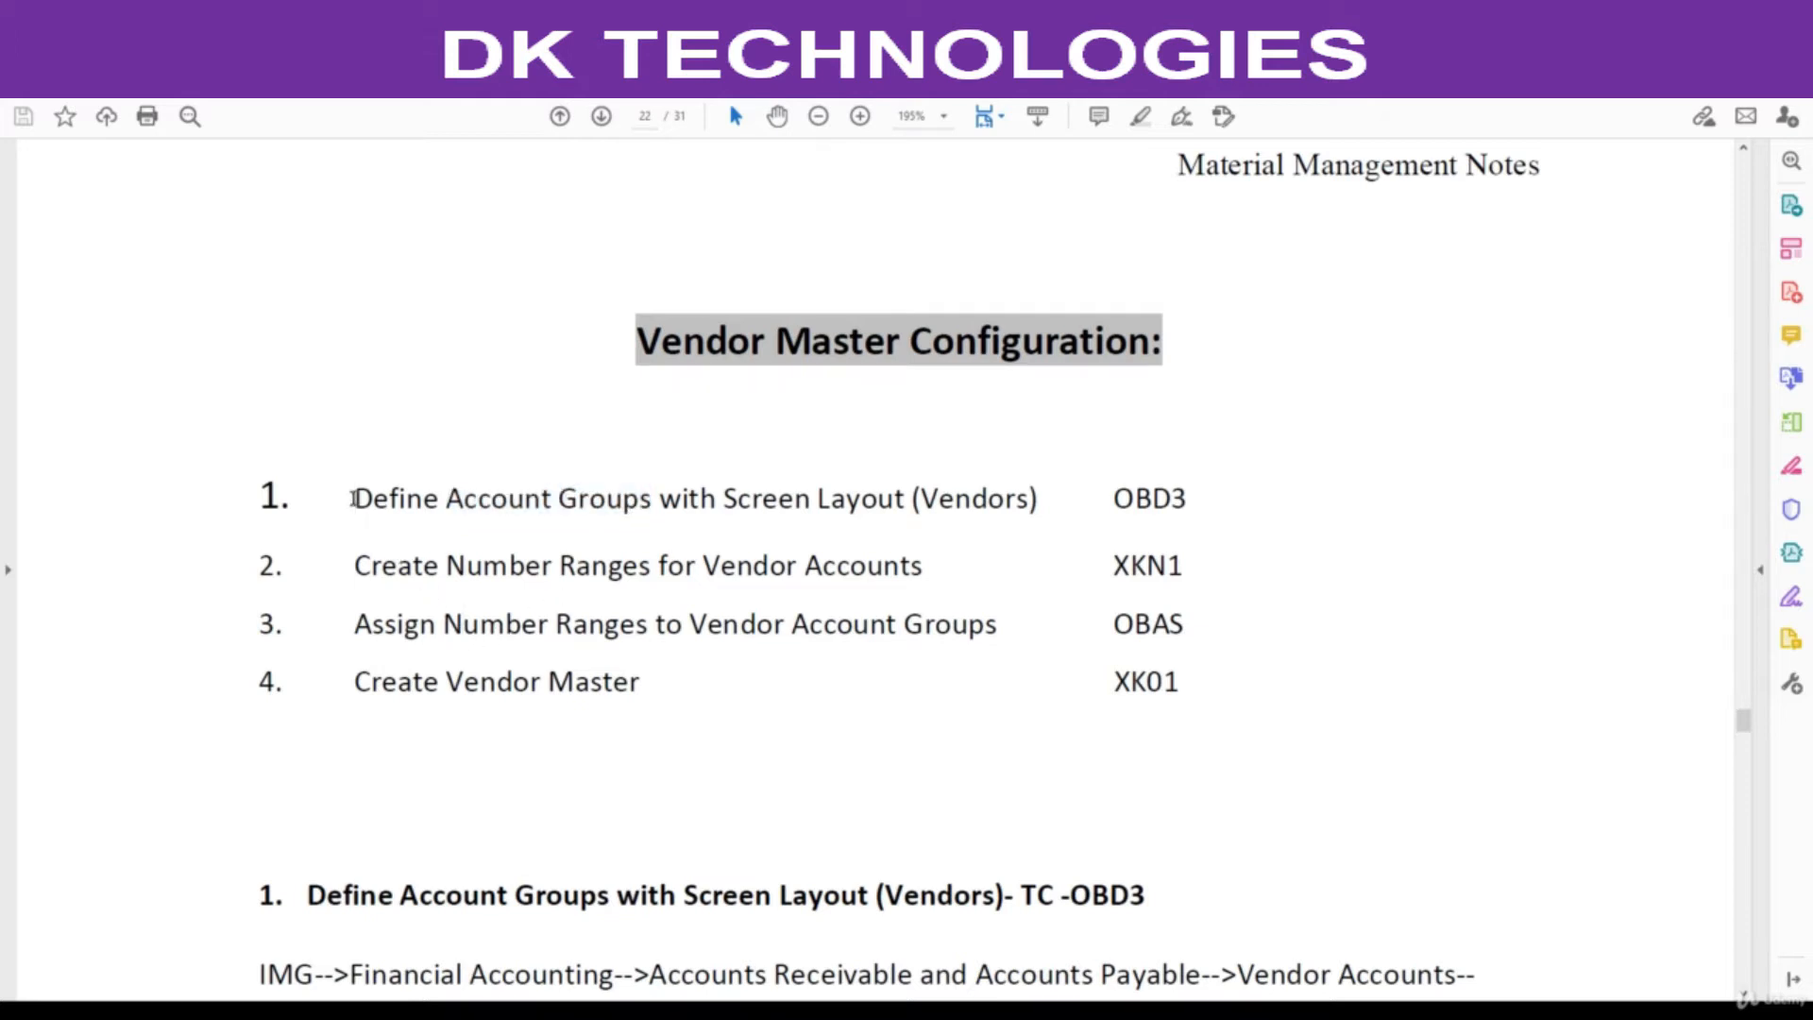
left_click(378, 565)
left_click_drag(355, 681, 641, 682)
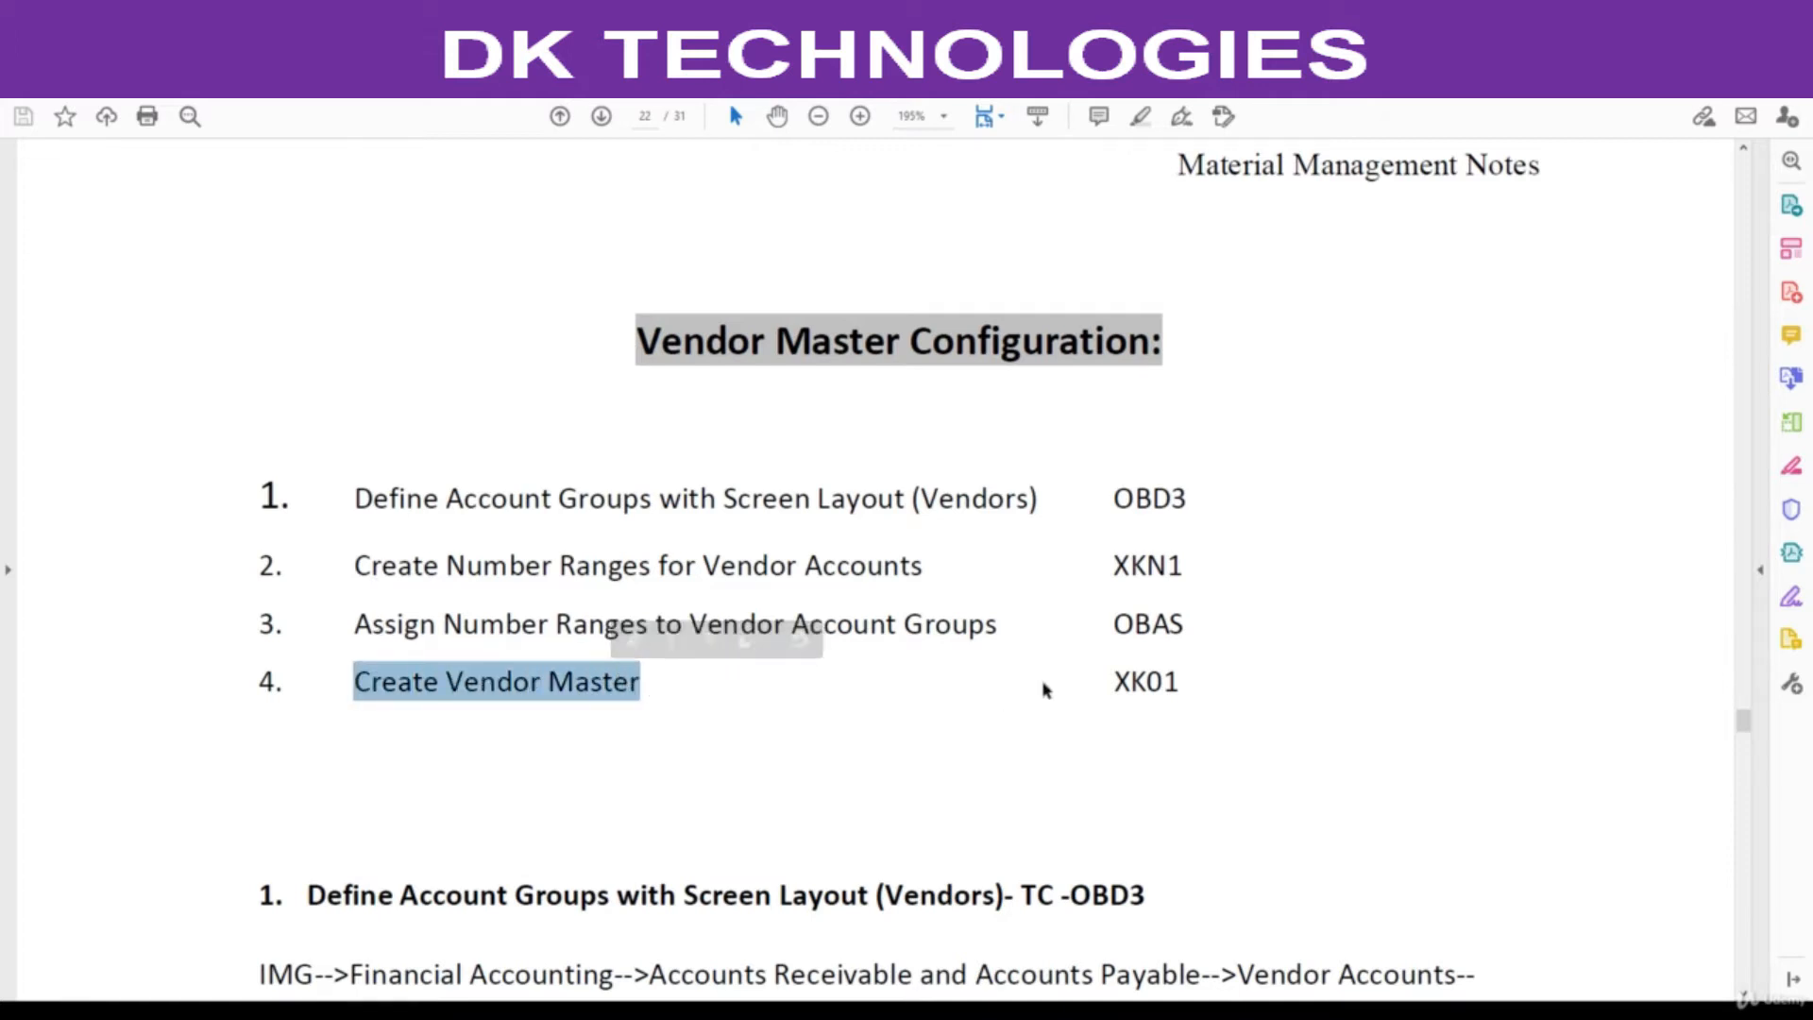
left_click_drag(1114, 498, 1188, 496)
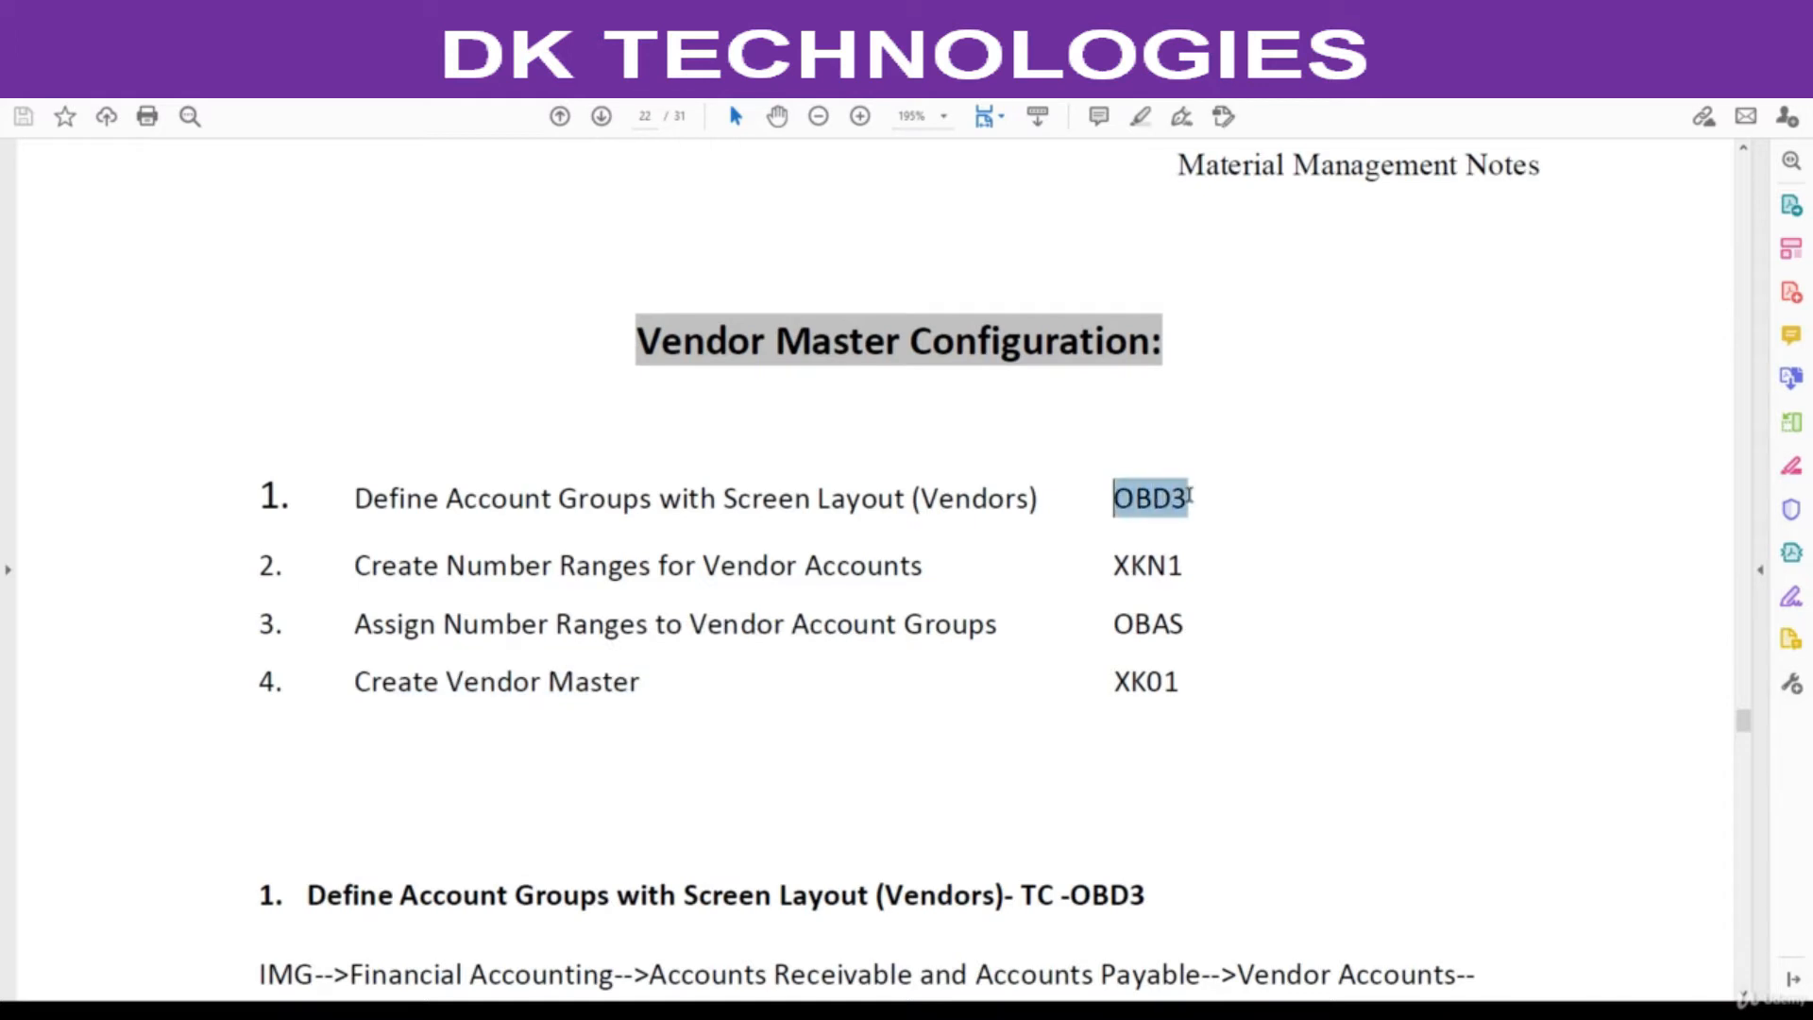
scroll(1032, 417, "down", 2)
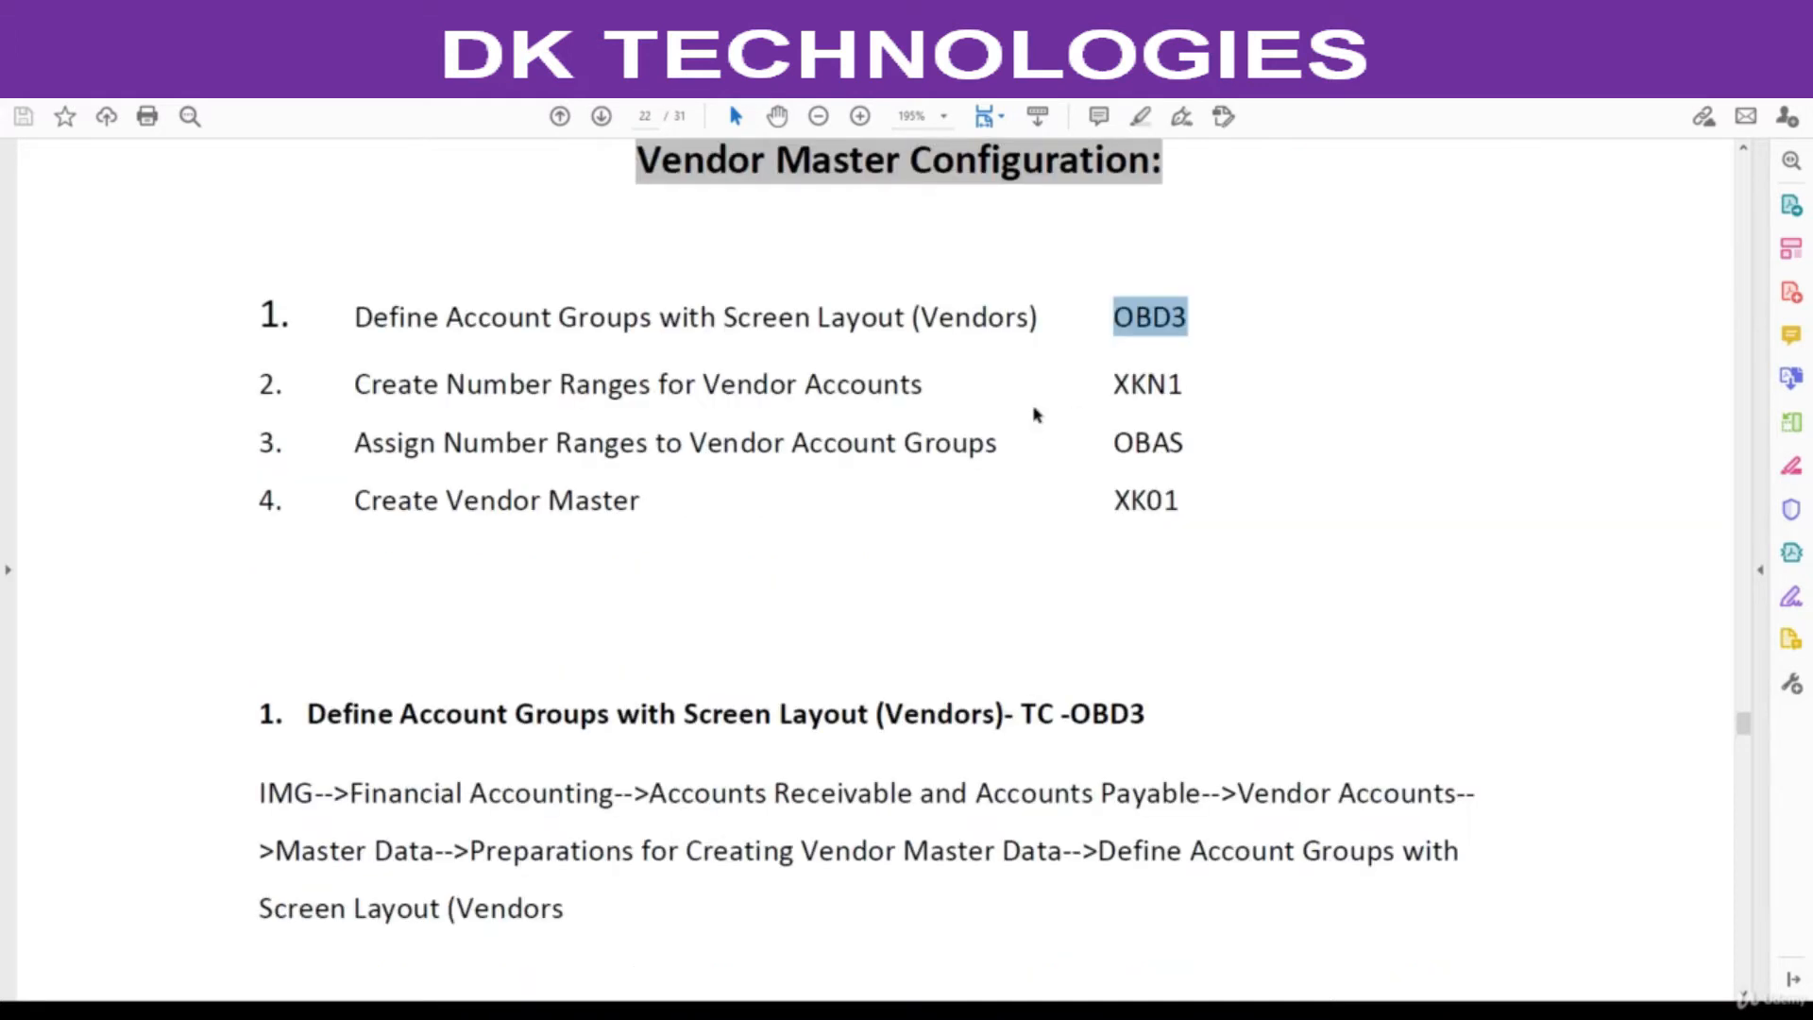
left_click_drag(259, 793, 578, 914)
left_click(1020, 939)
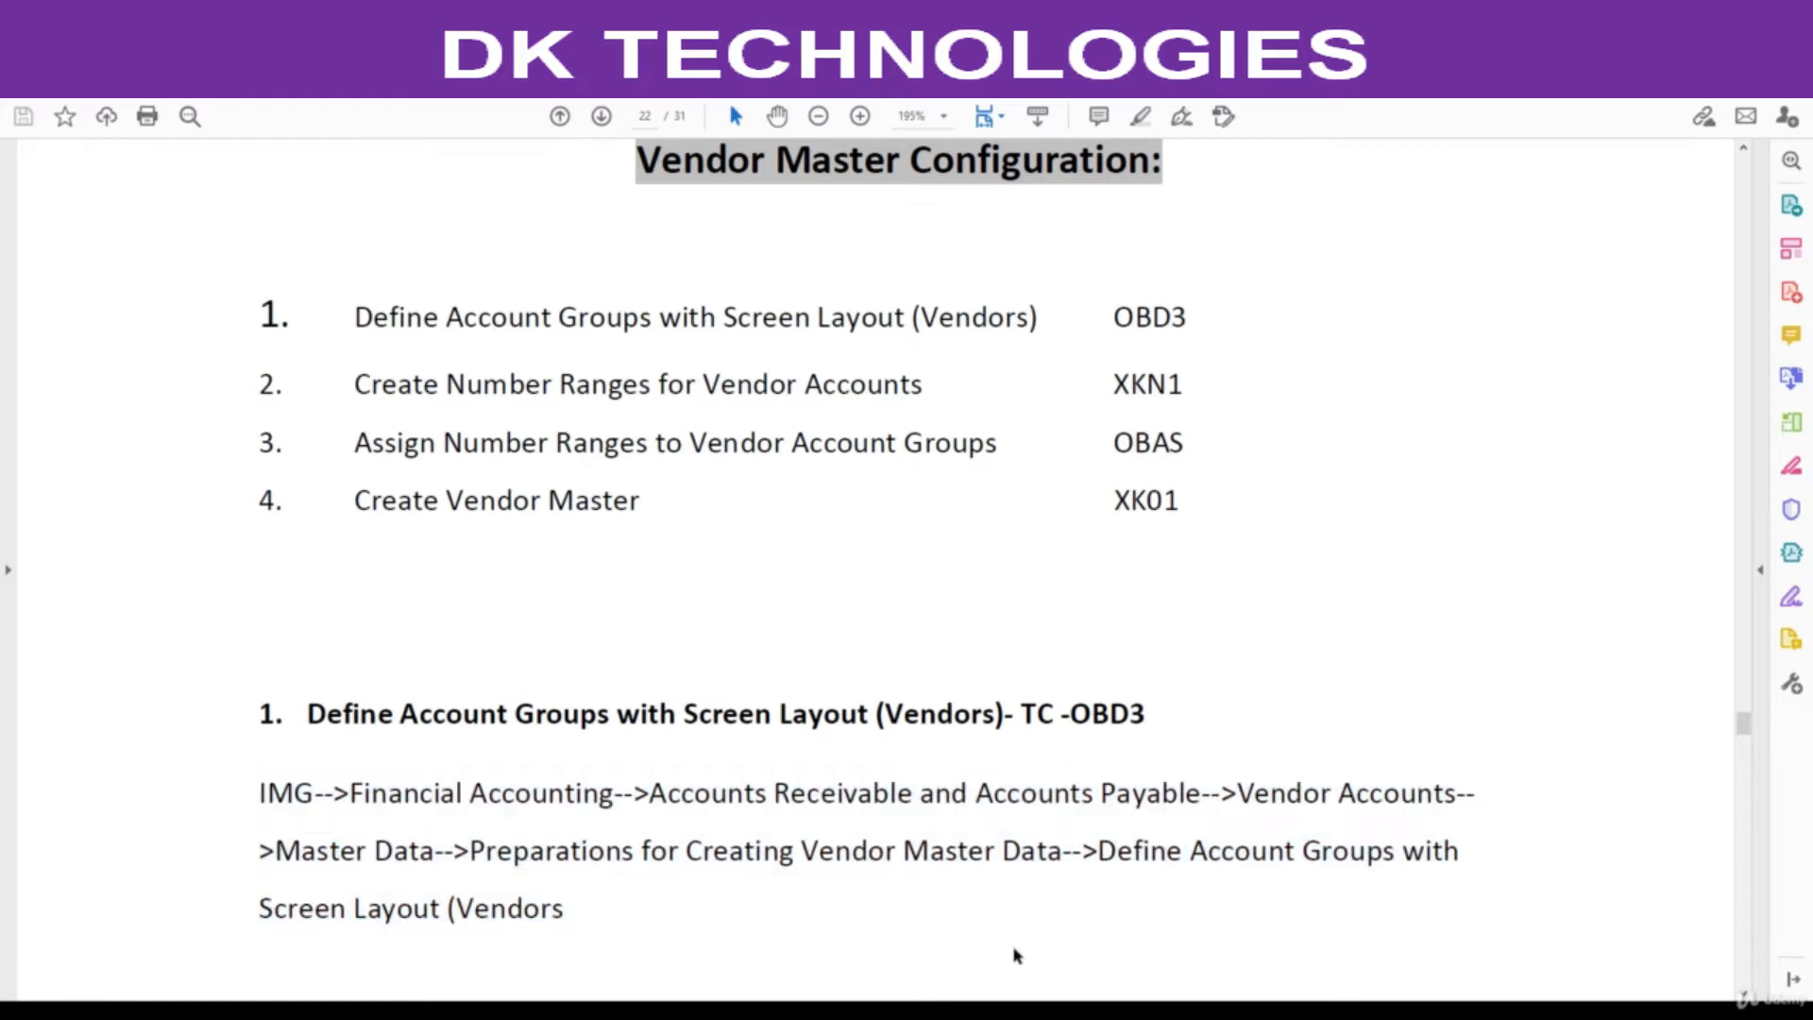
Switch to SAP, open transaction OBD3 and start a new vendor account group entry.
mouse_move(952, 1010)
left_click(1094, 953)
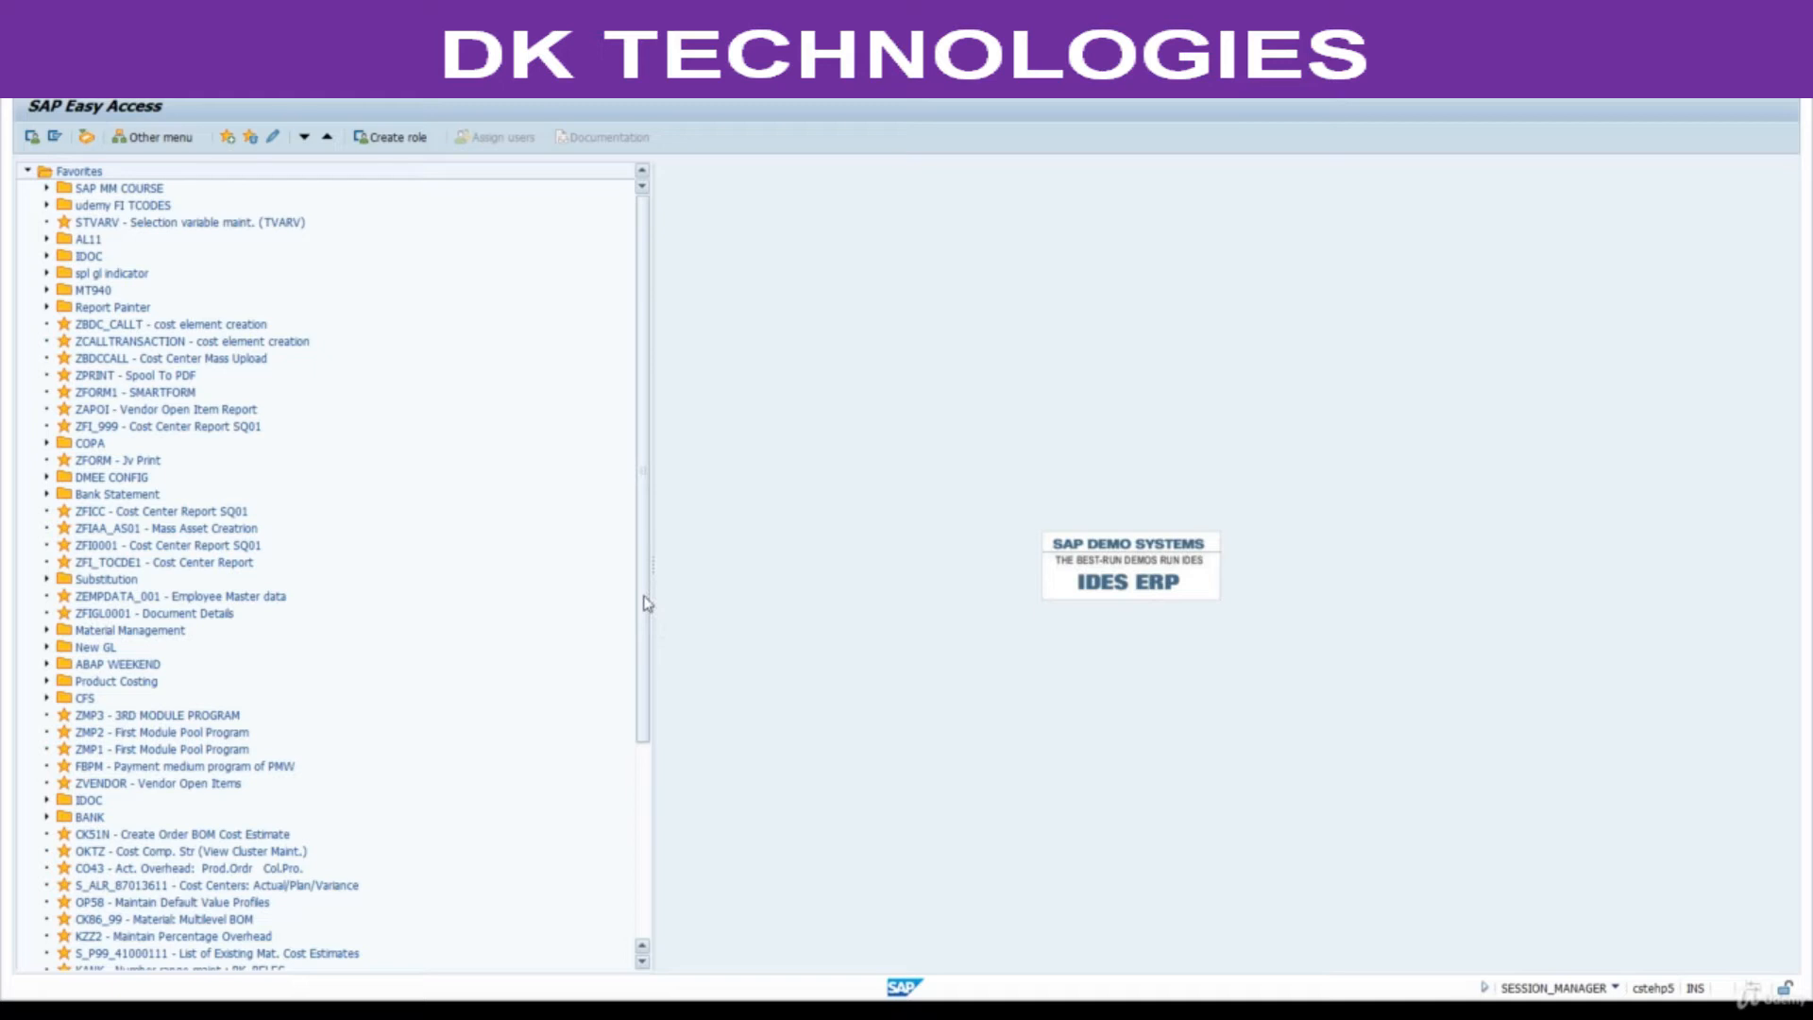
key("Return")
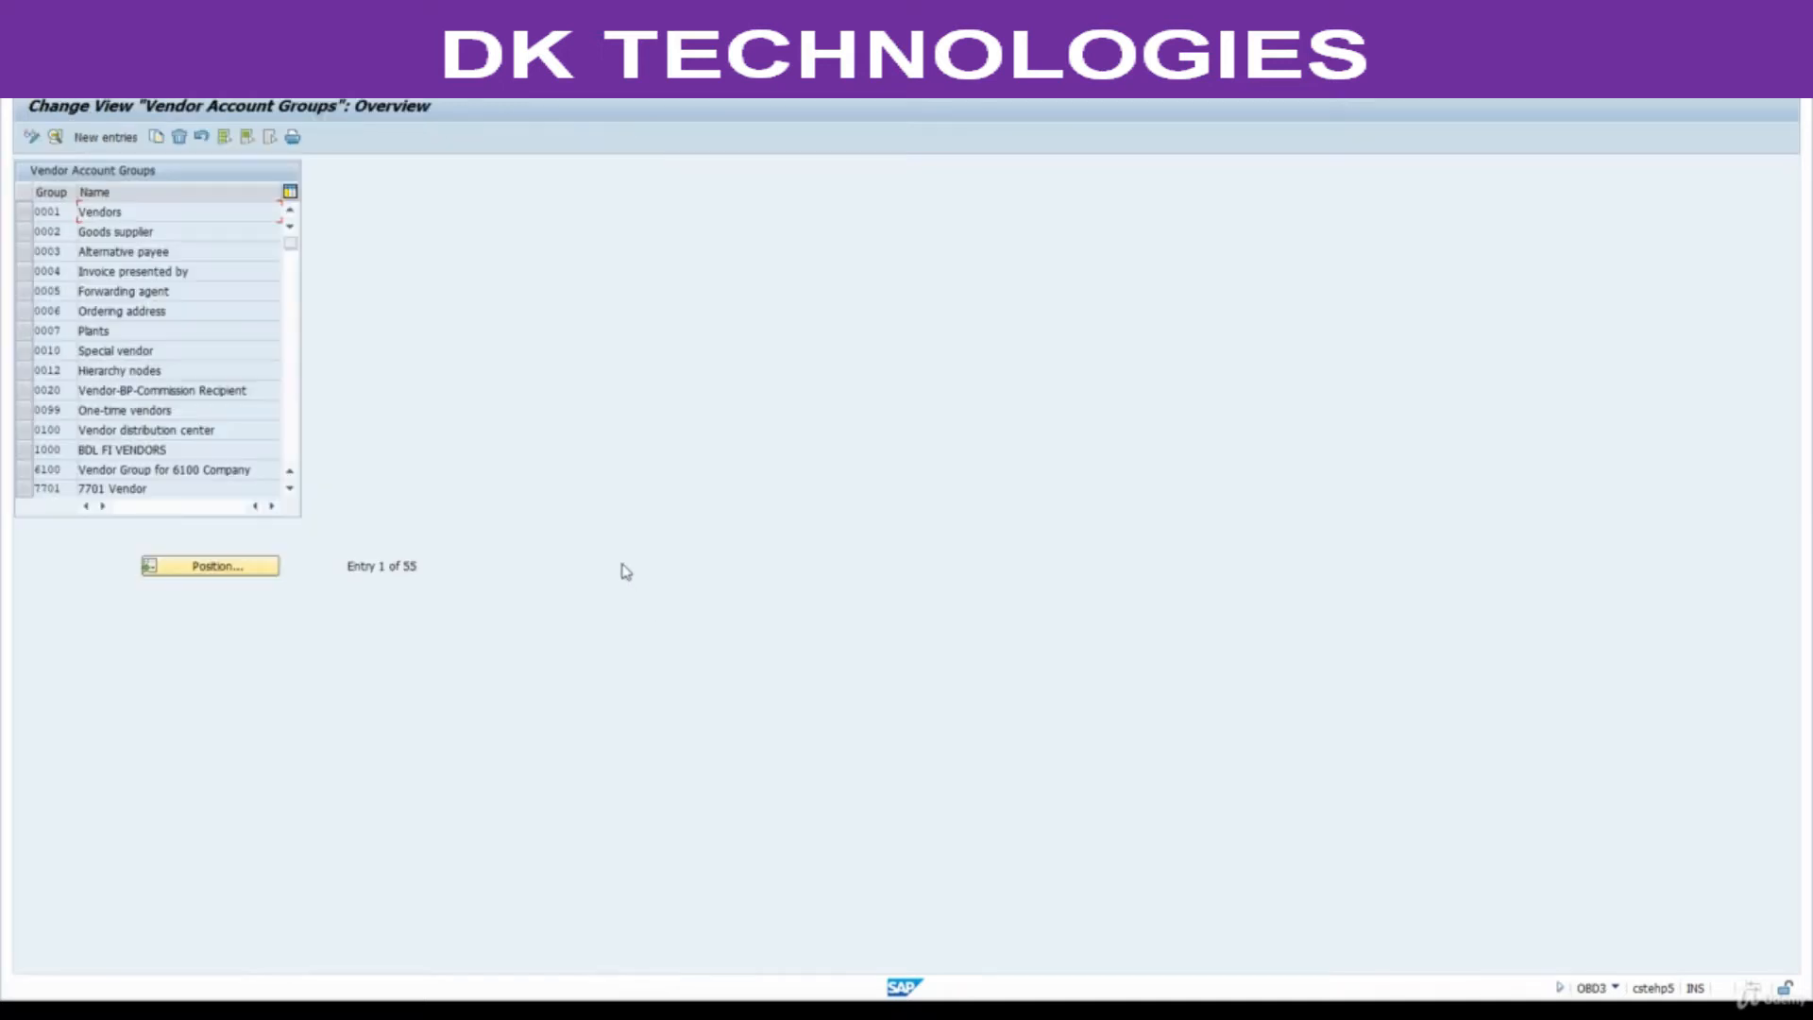
left_click(111, 137)
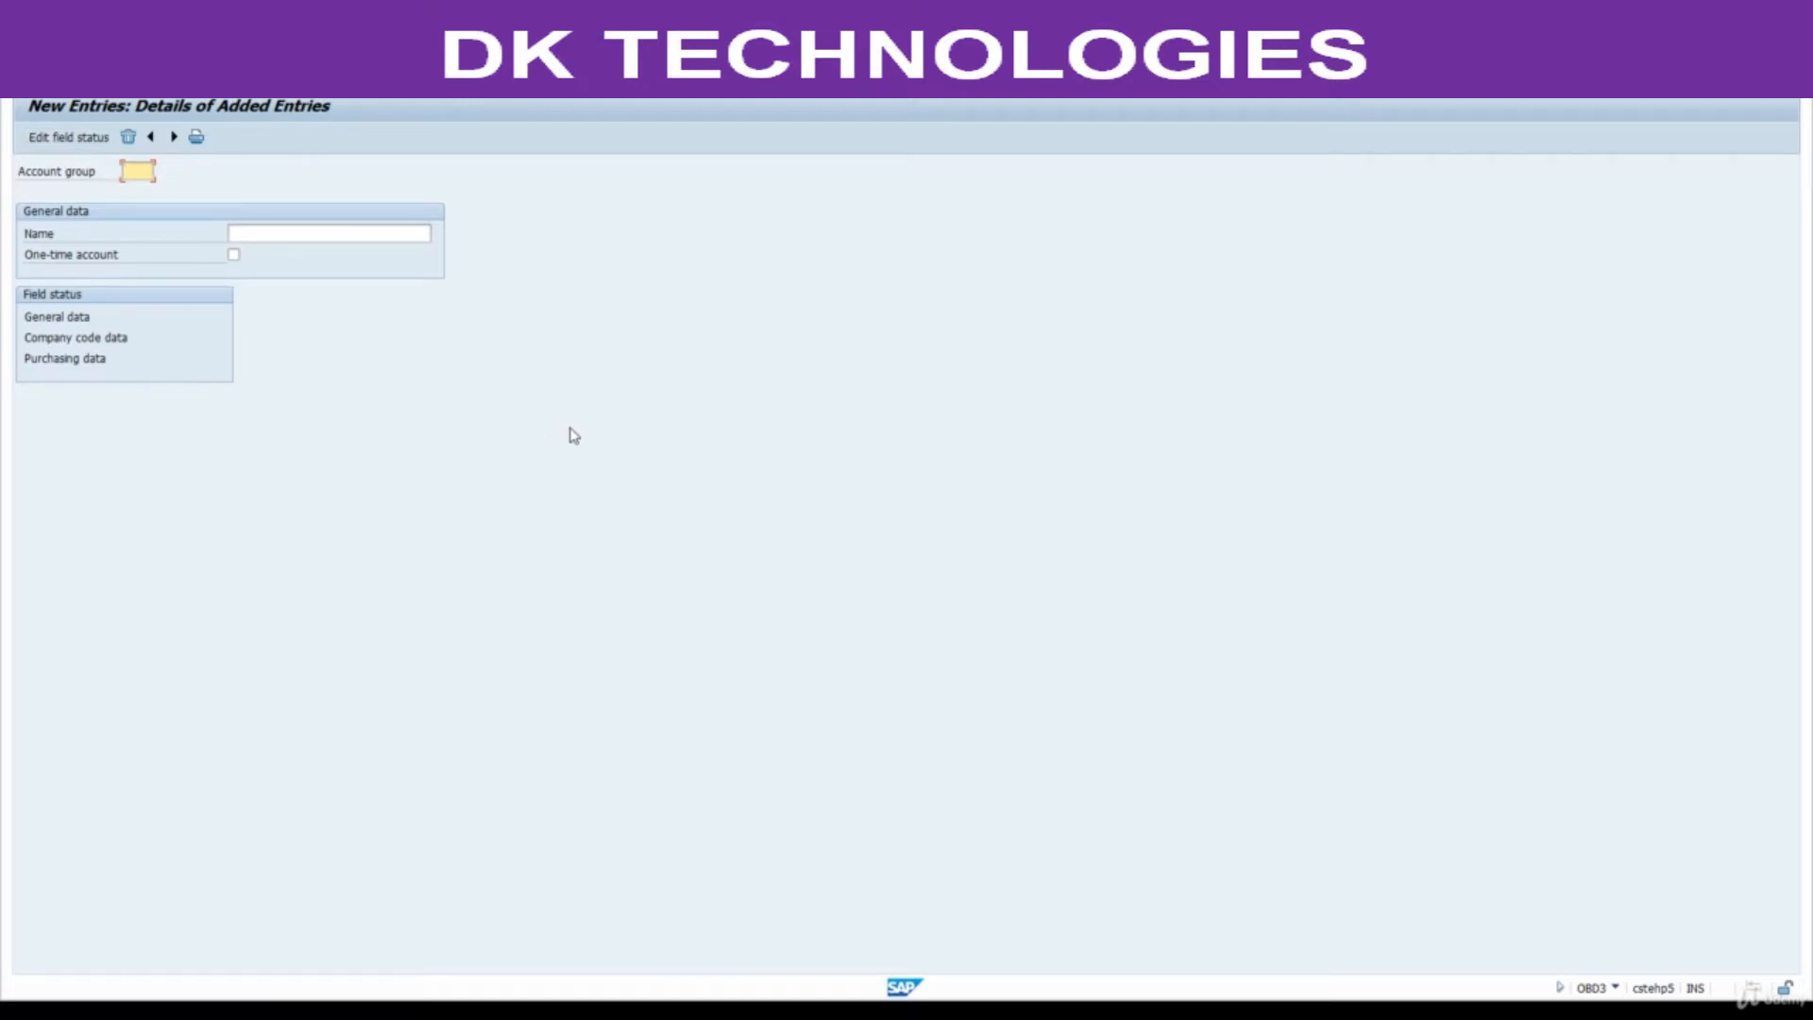
Create account group 8800 named "Local Vendor 8800" and save it to the proposed customizing request.
type("8800")
left_click(307, 238)
type("IOCA")
key("BackSpace")
key("BackSpace")
key("BackSpace")
key("BackSpace")
type("LOC")
key("BackSpace")
key("BackSpace")
type("OC")
key("BackSpace")
key("BackSpace")
type("O")
key("BackSpace")
type("ocal")
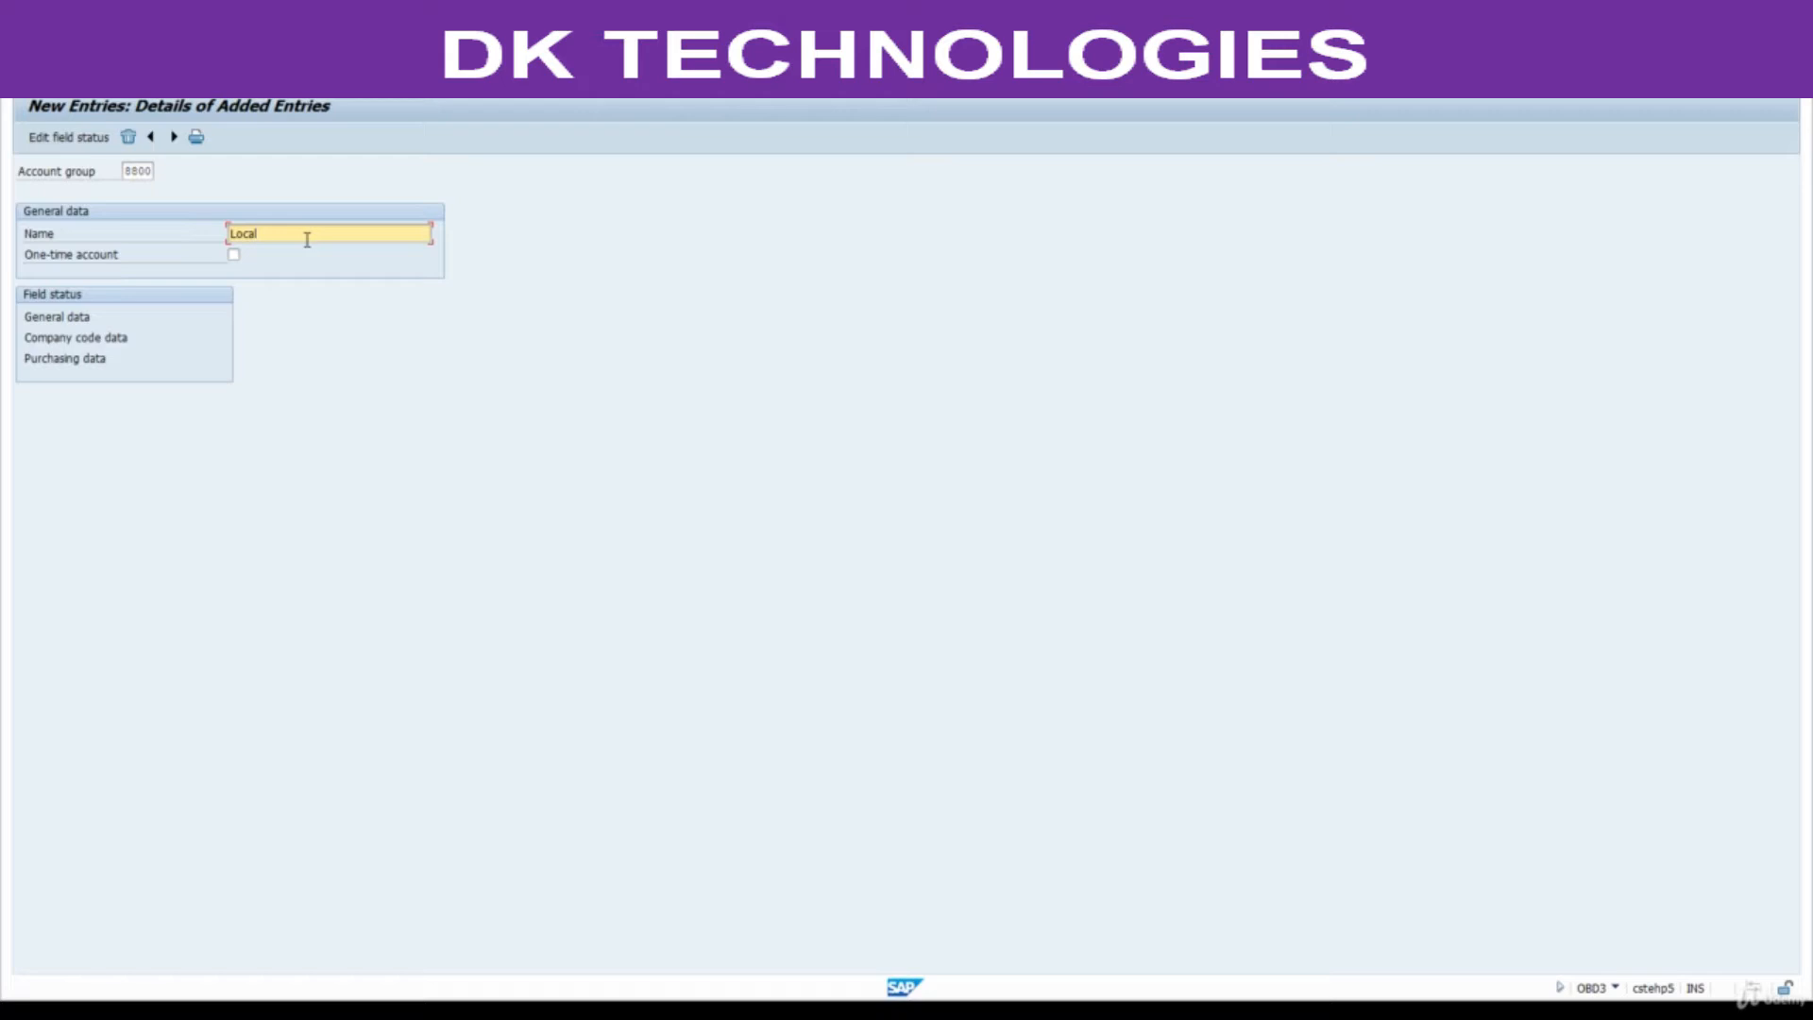
type("Vendor 8800")
key("Return")
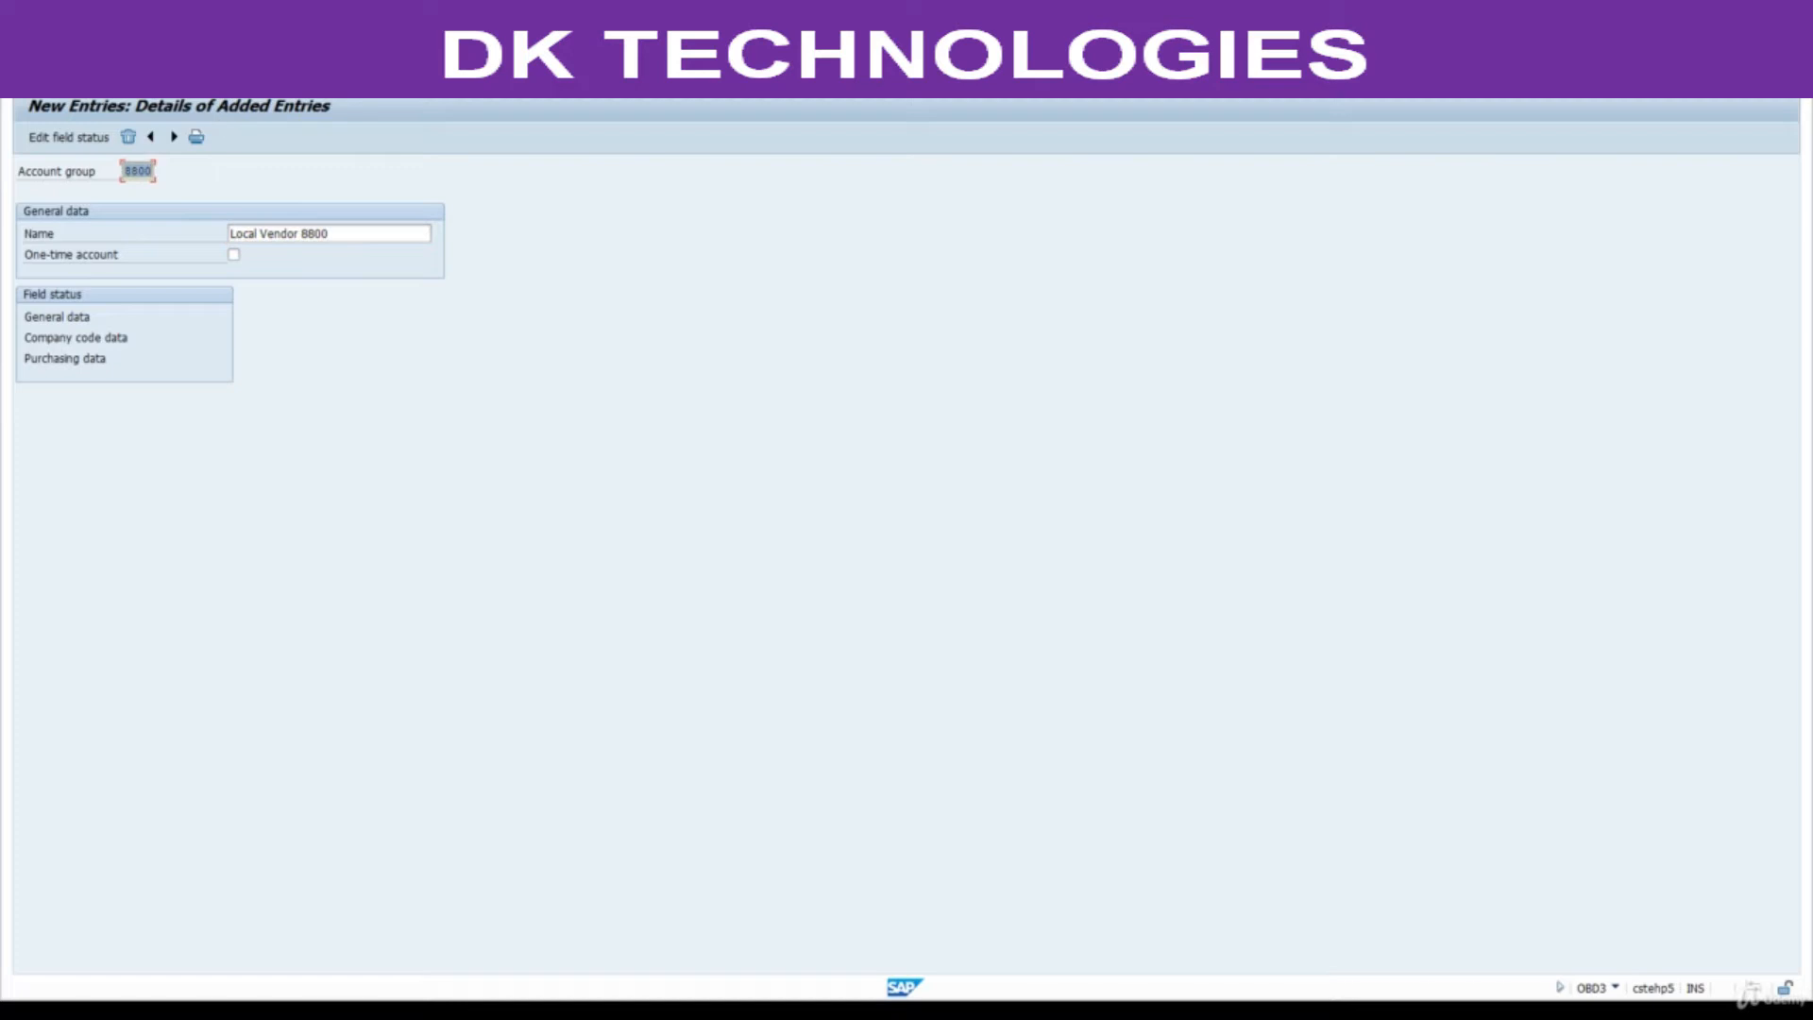
key("ctrl+s")
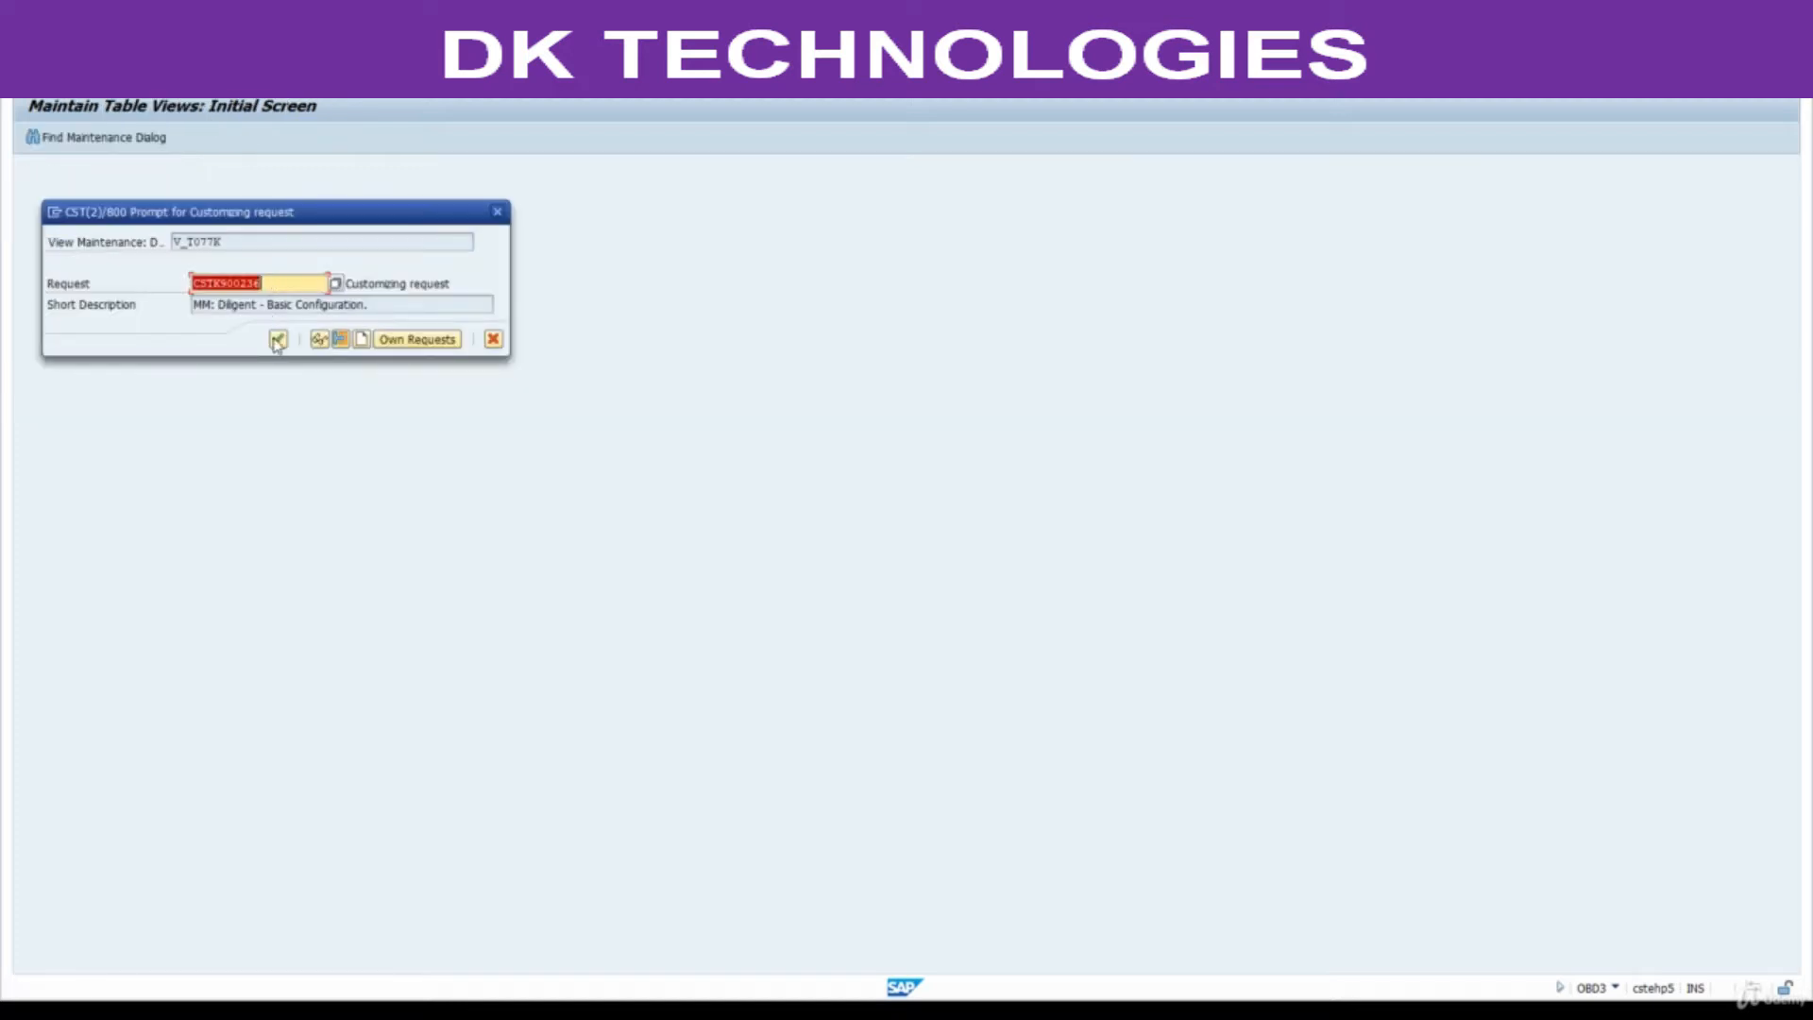
left_click(277, 340)
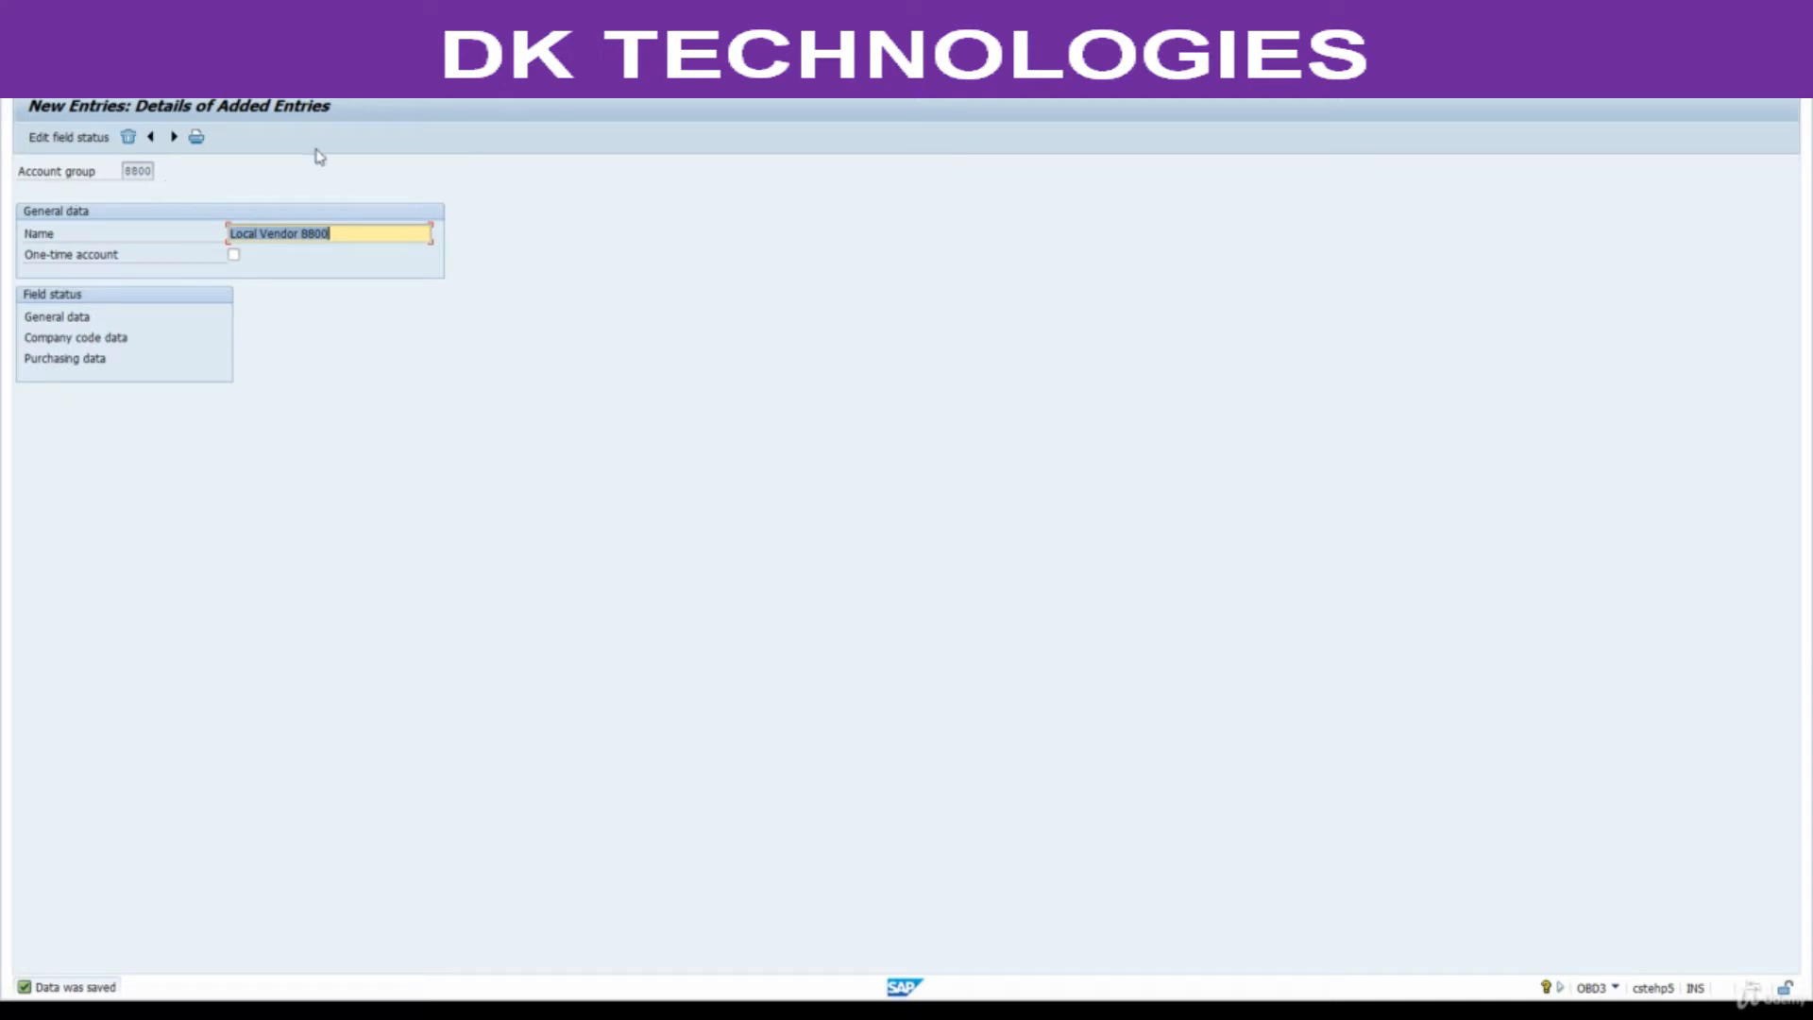
Switch to the PDF notes and look up the transaction for creating vendor account number ranges.
left_click(1077, 1012)
scroll(964, 753, "down", 1)
scroll(962, 754, "down", 1)
scroll(973, 480, "down", 3)
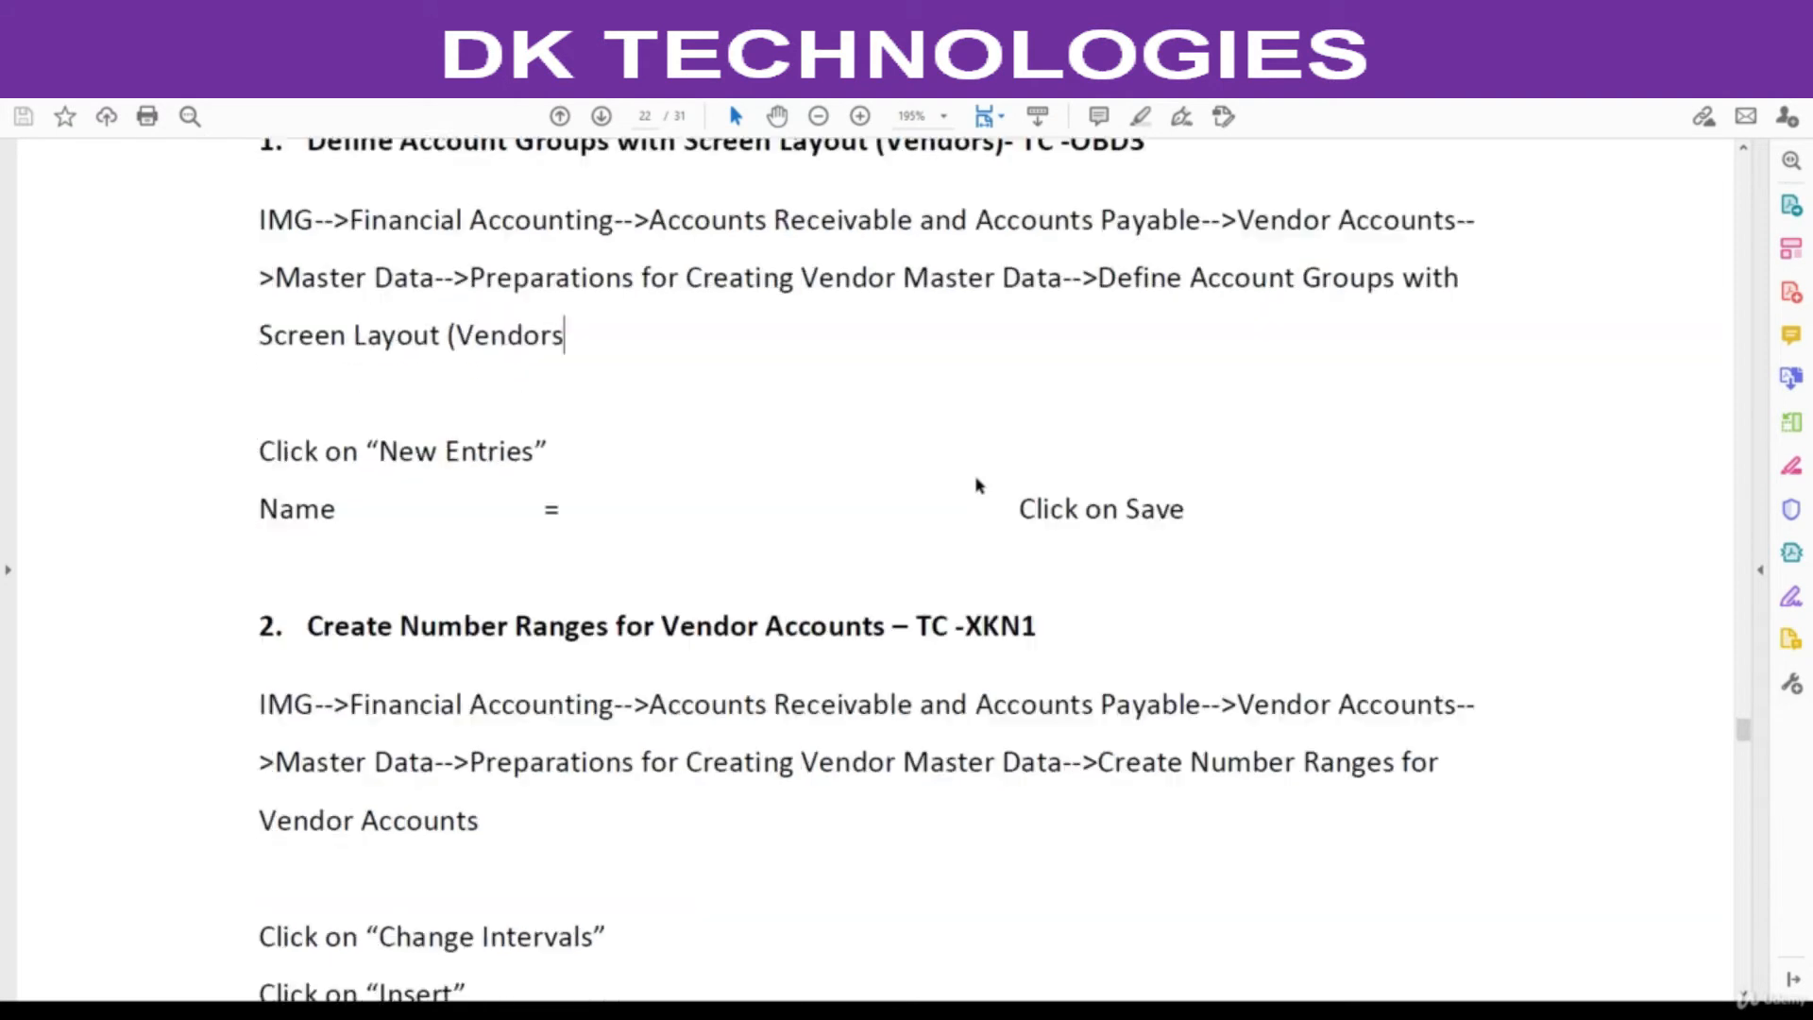
left_click_drag(964, 430, 1038, 428)
Switch back to SAP and open the vendor number range intervals for changing in transaction XKN1.
key("alt+Tab")
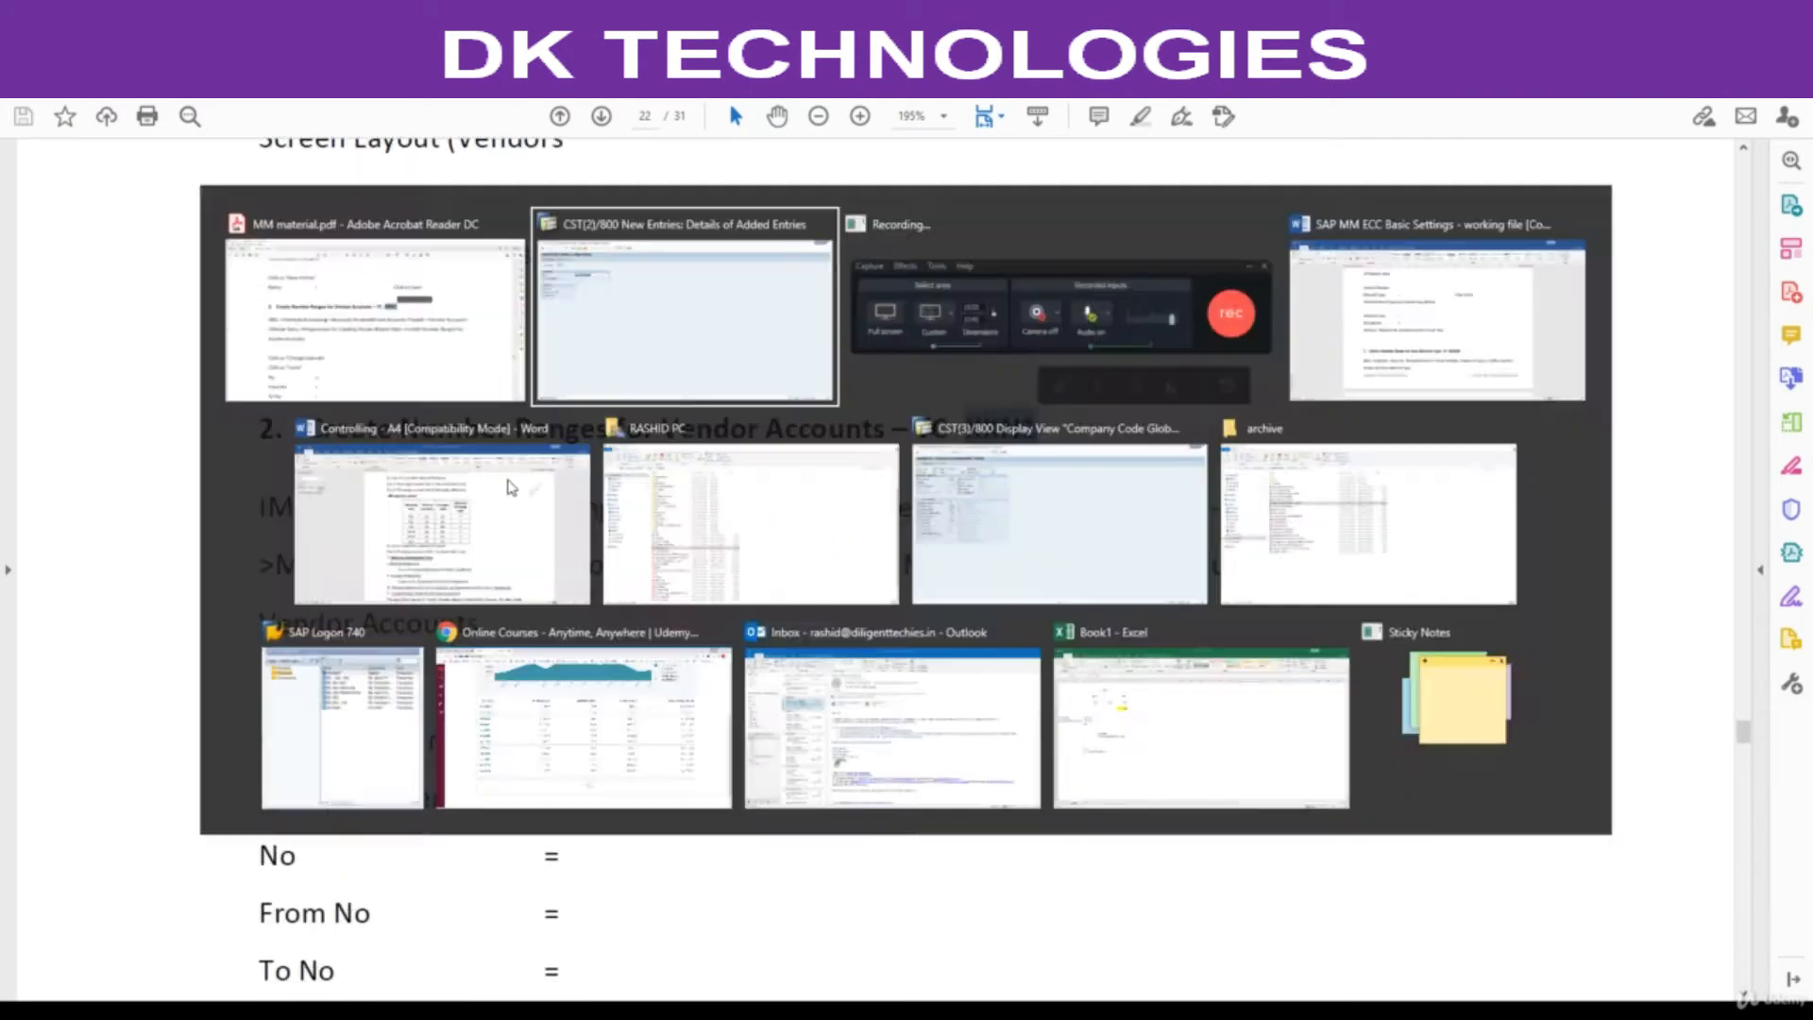
left_click(122, 79)
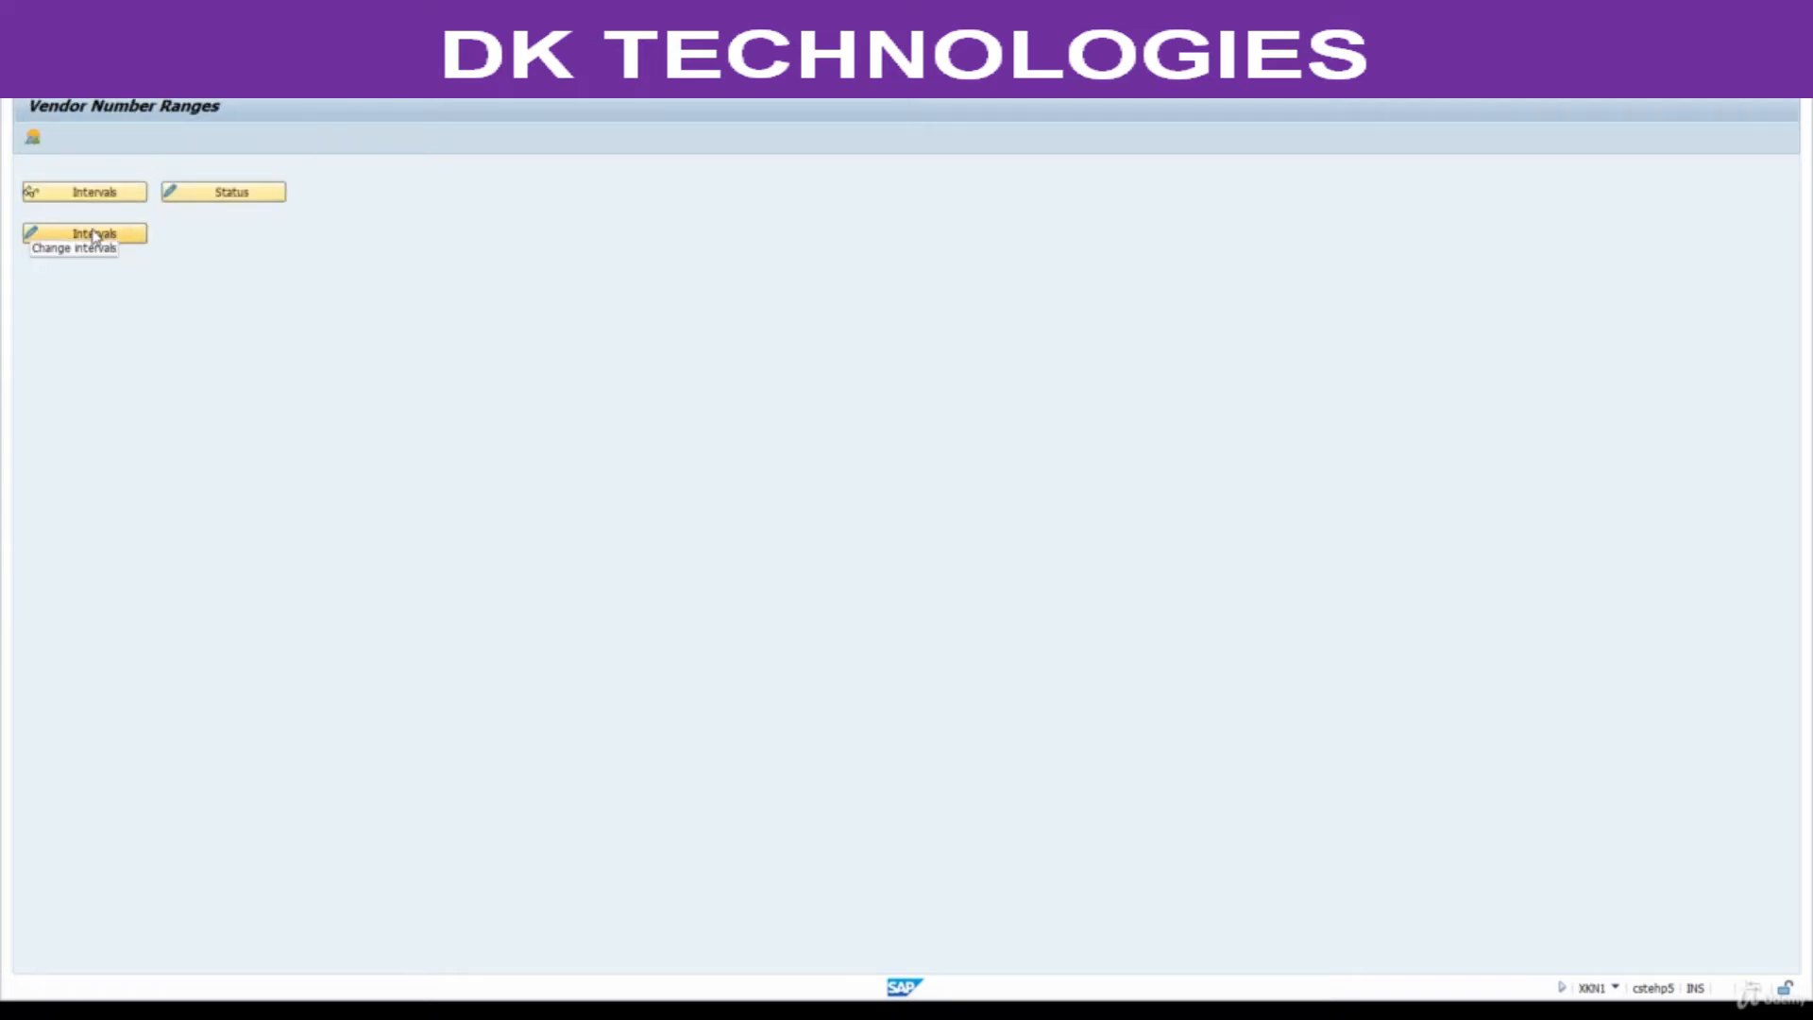
left_click(94, 236)
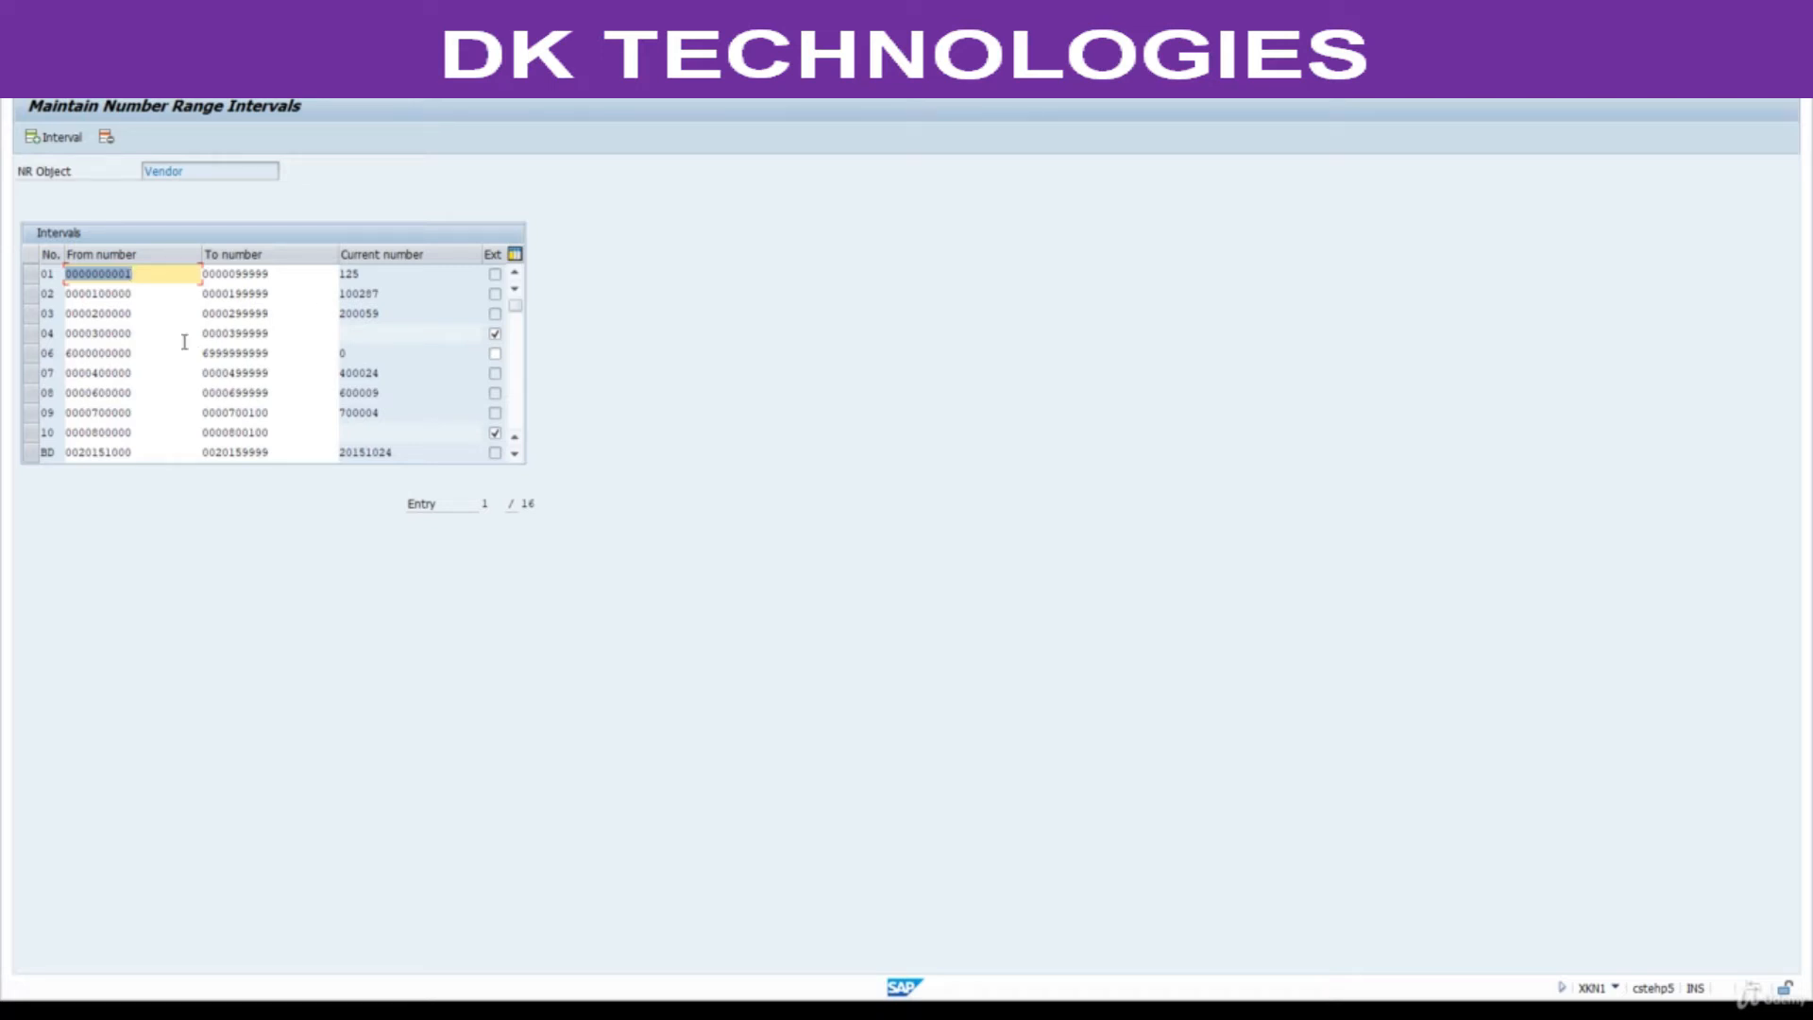
Find interval Z3 in the vendor number ranges and copy its from and to numbers.
scroll(301, 387, "down", 2)
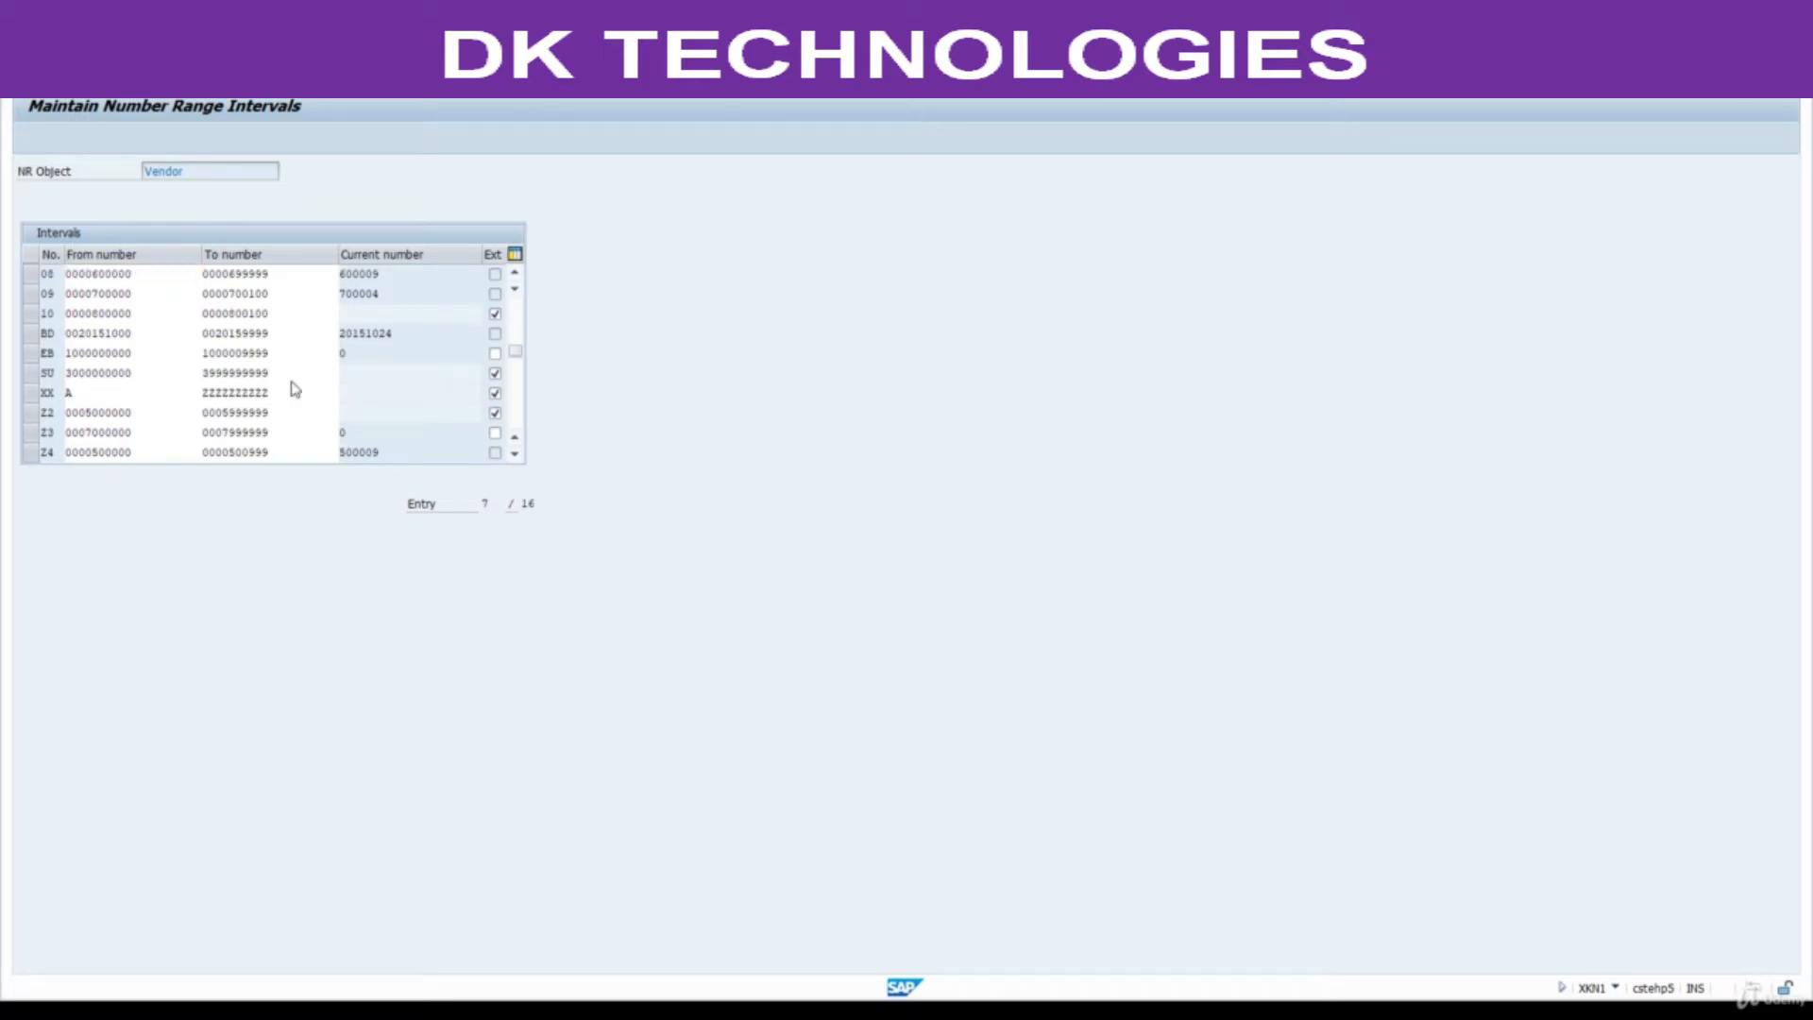
scroll(294, 384, "down", 2)
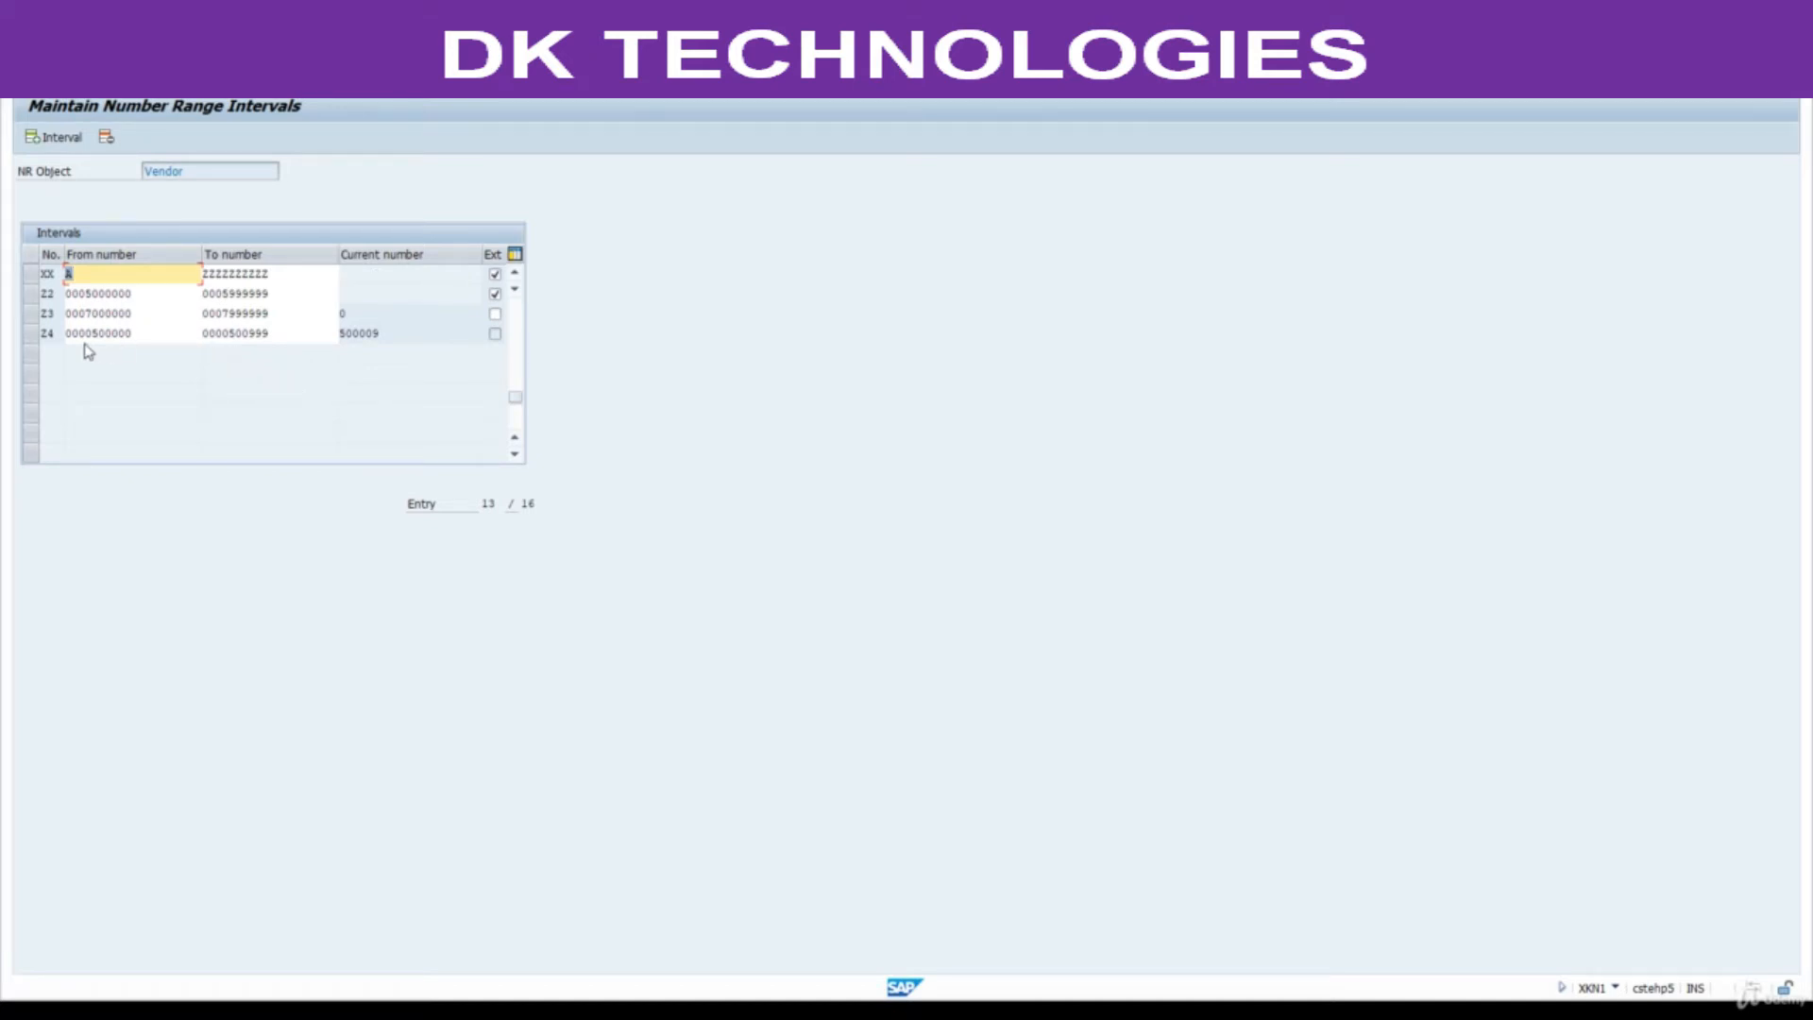
left_click(30, 318)
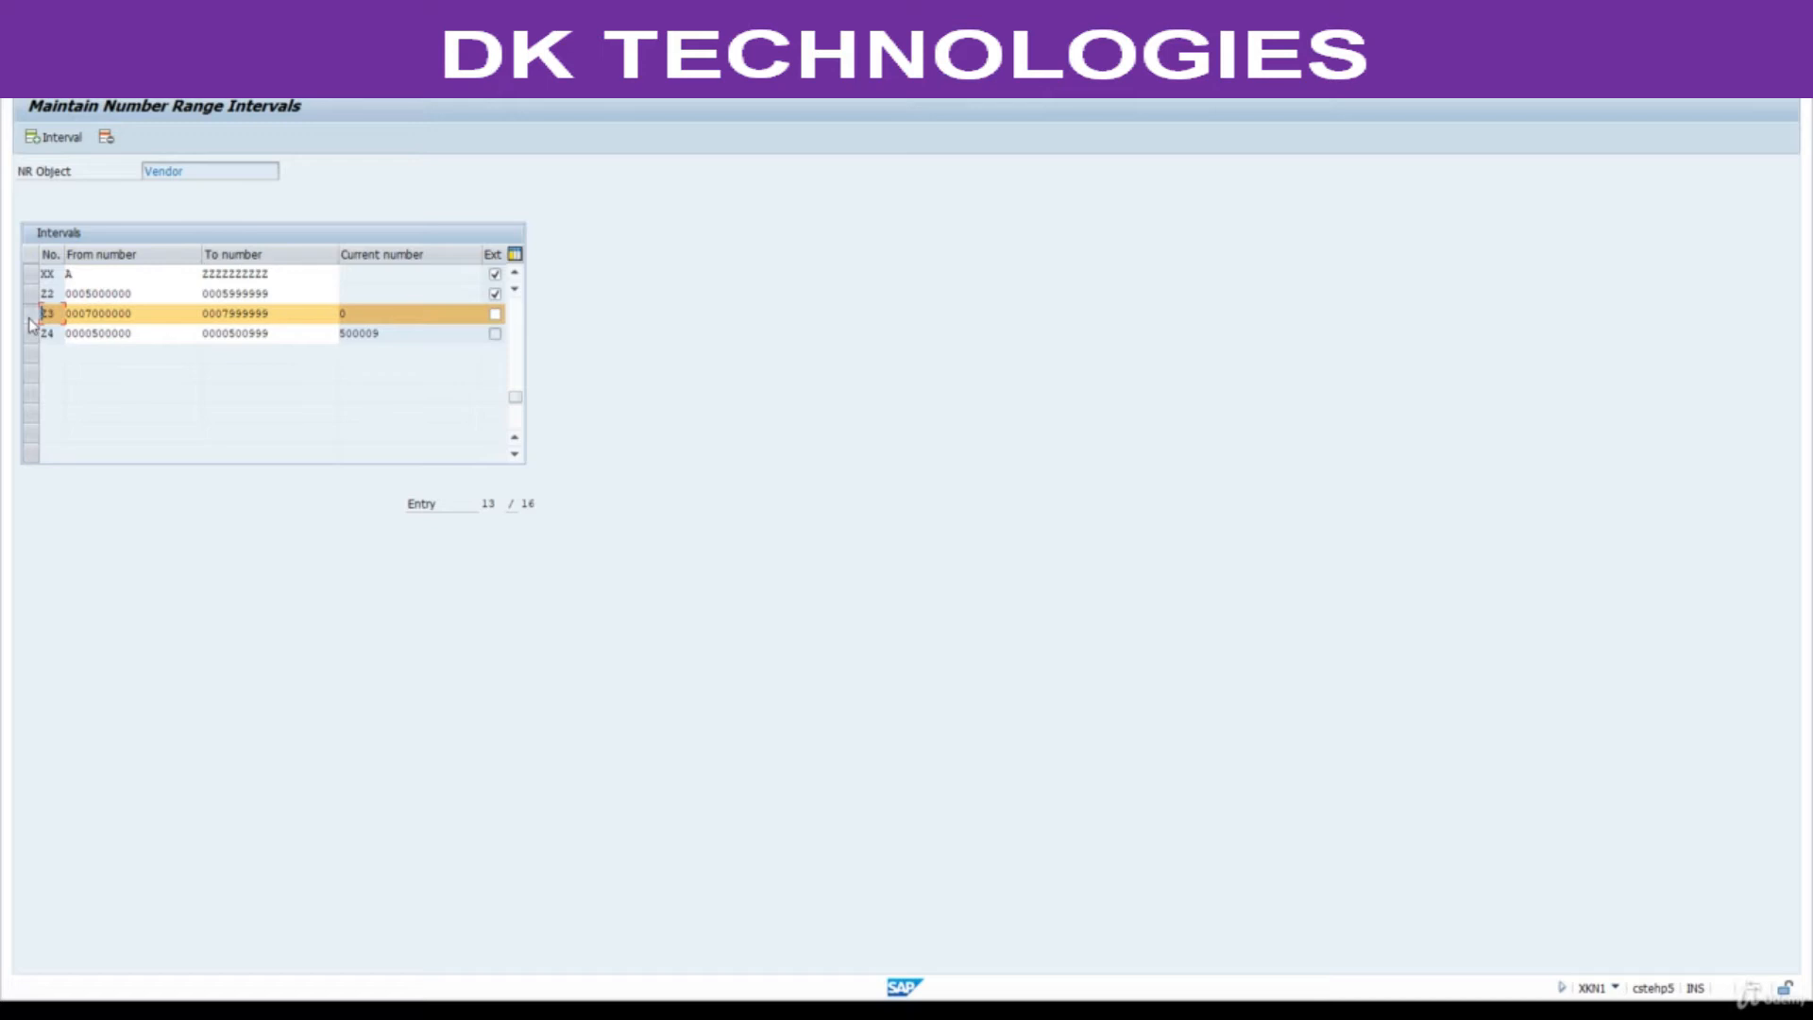
left_click(297, 311)
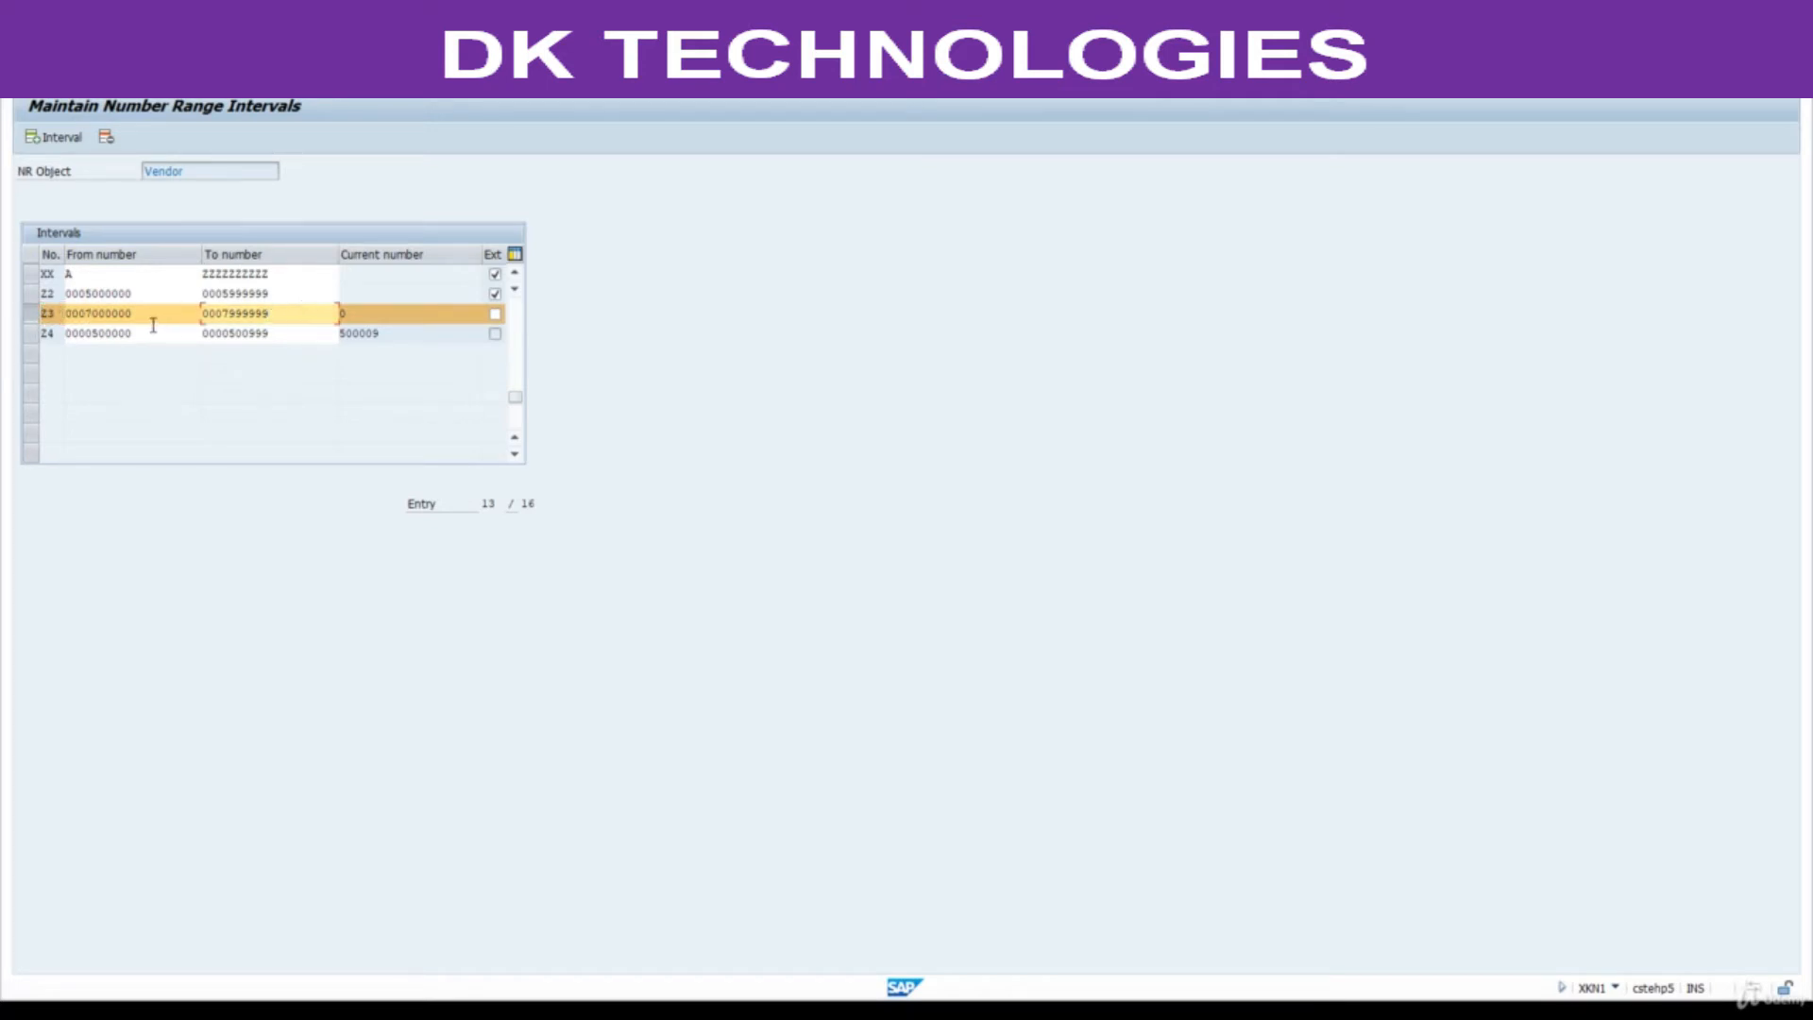
left_click(41, 314)
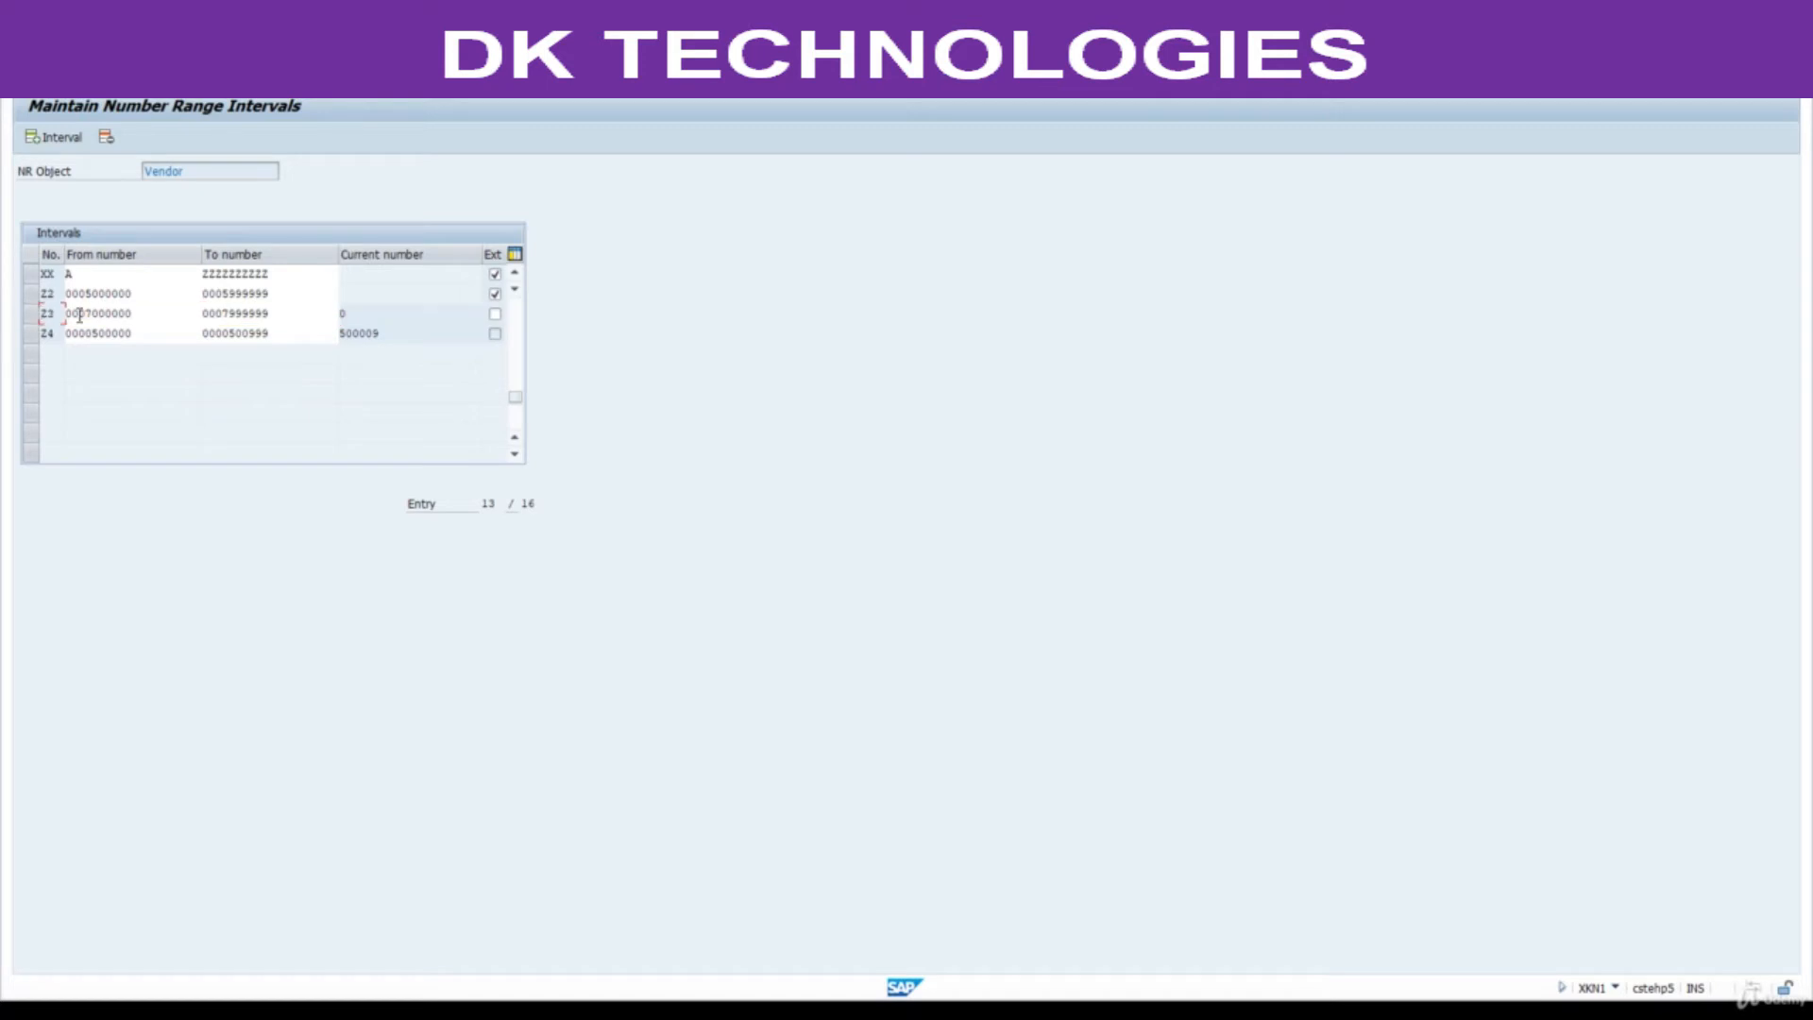
key("ctrl+y")
left_click_drag(69, 315, 267, 304)
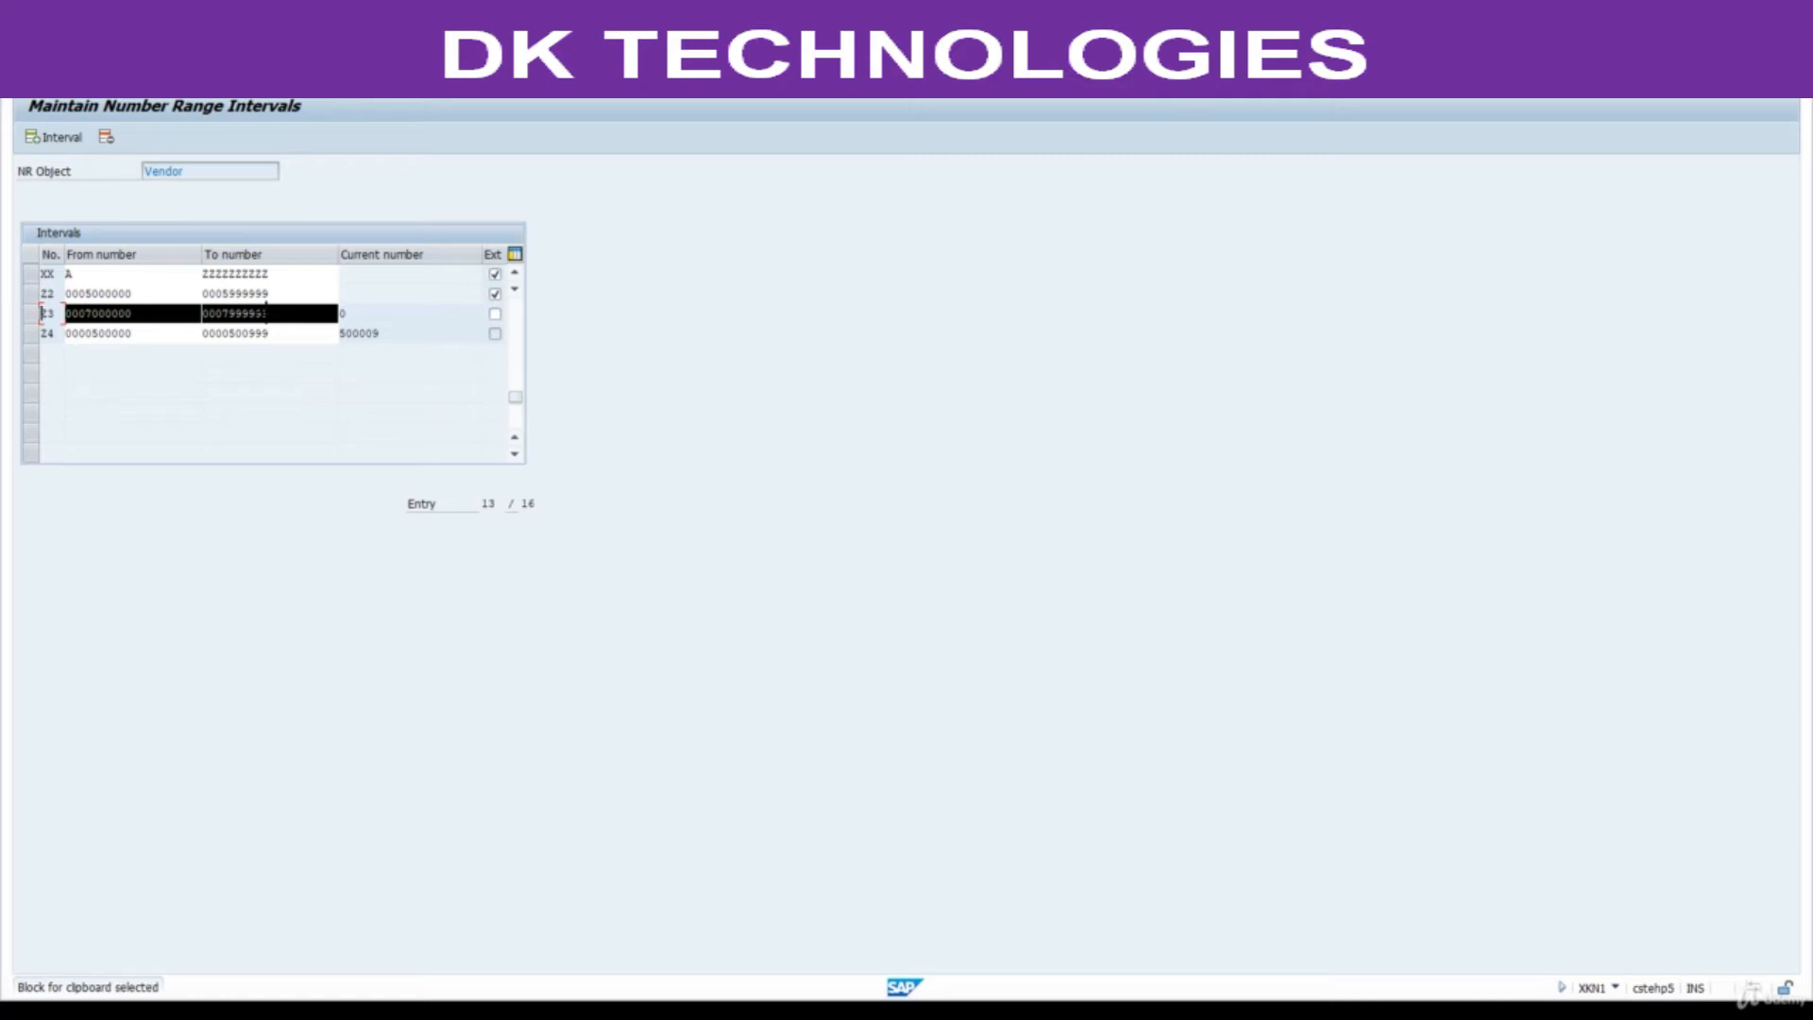
key("ctrl+c")
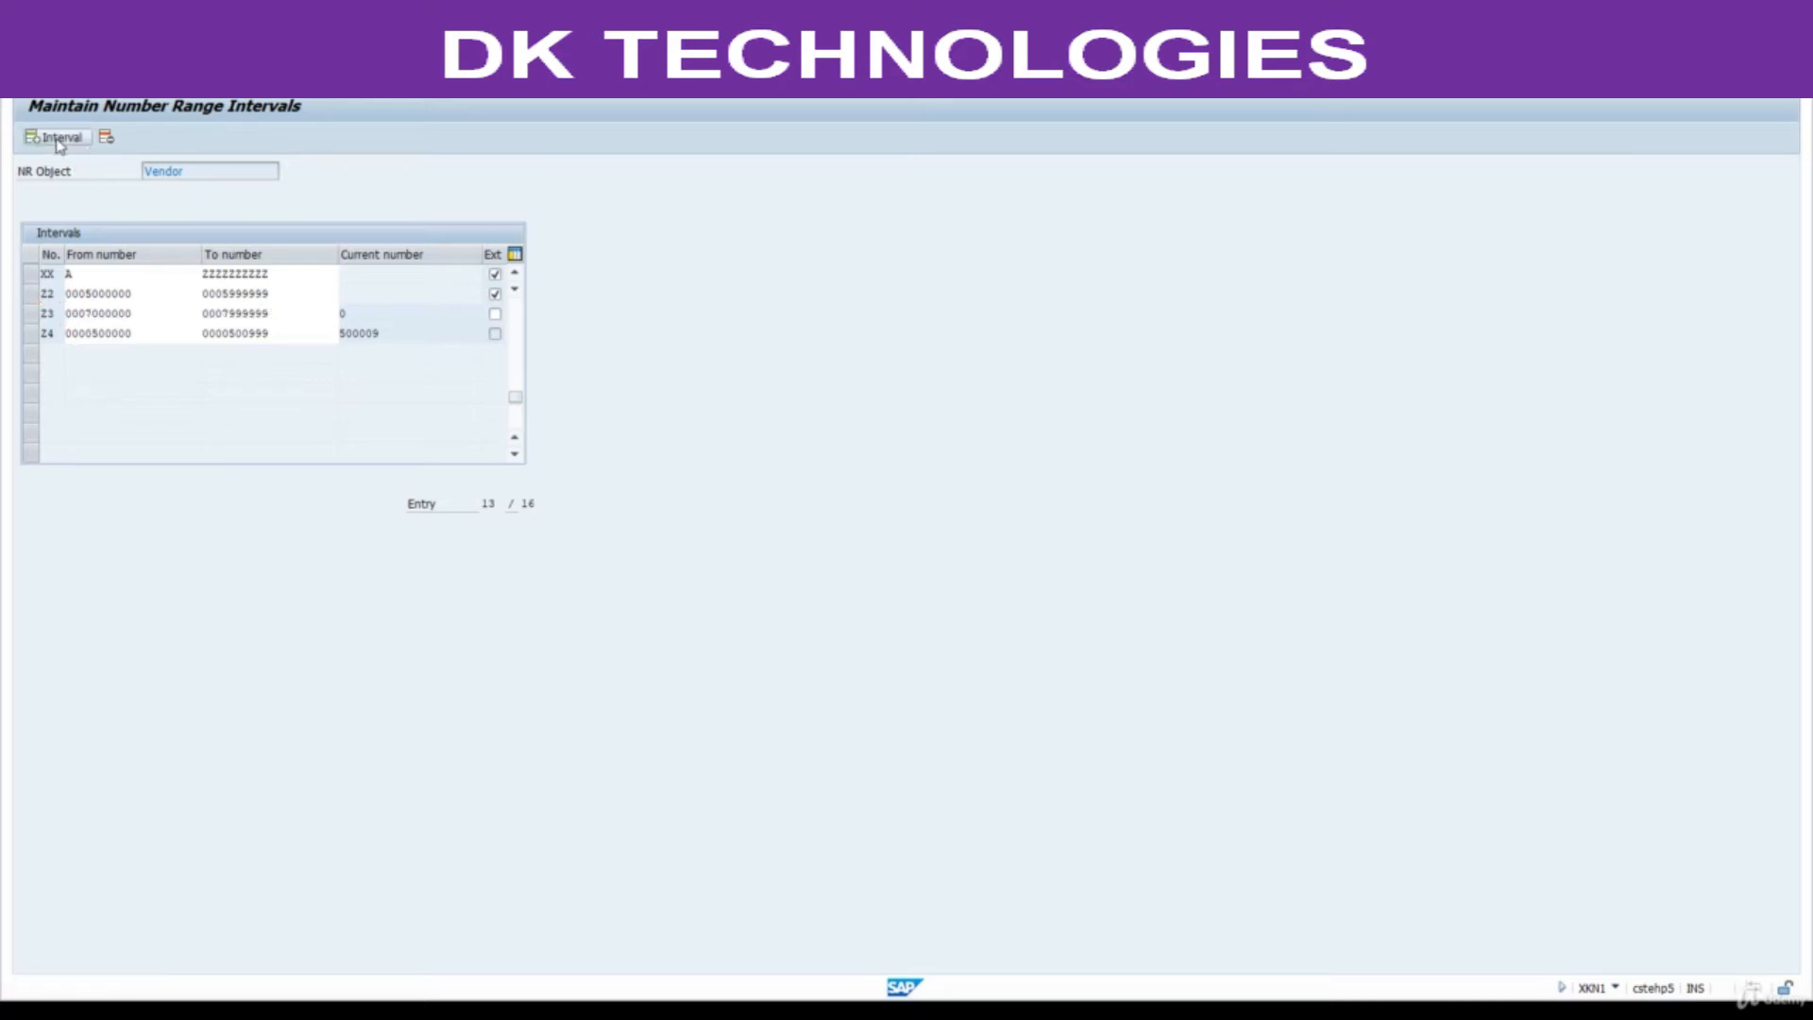
Start a new vendor number range interval with the number 88.
left_click(54, 137)
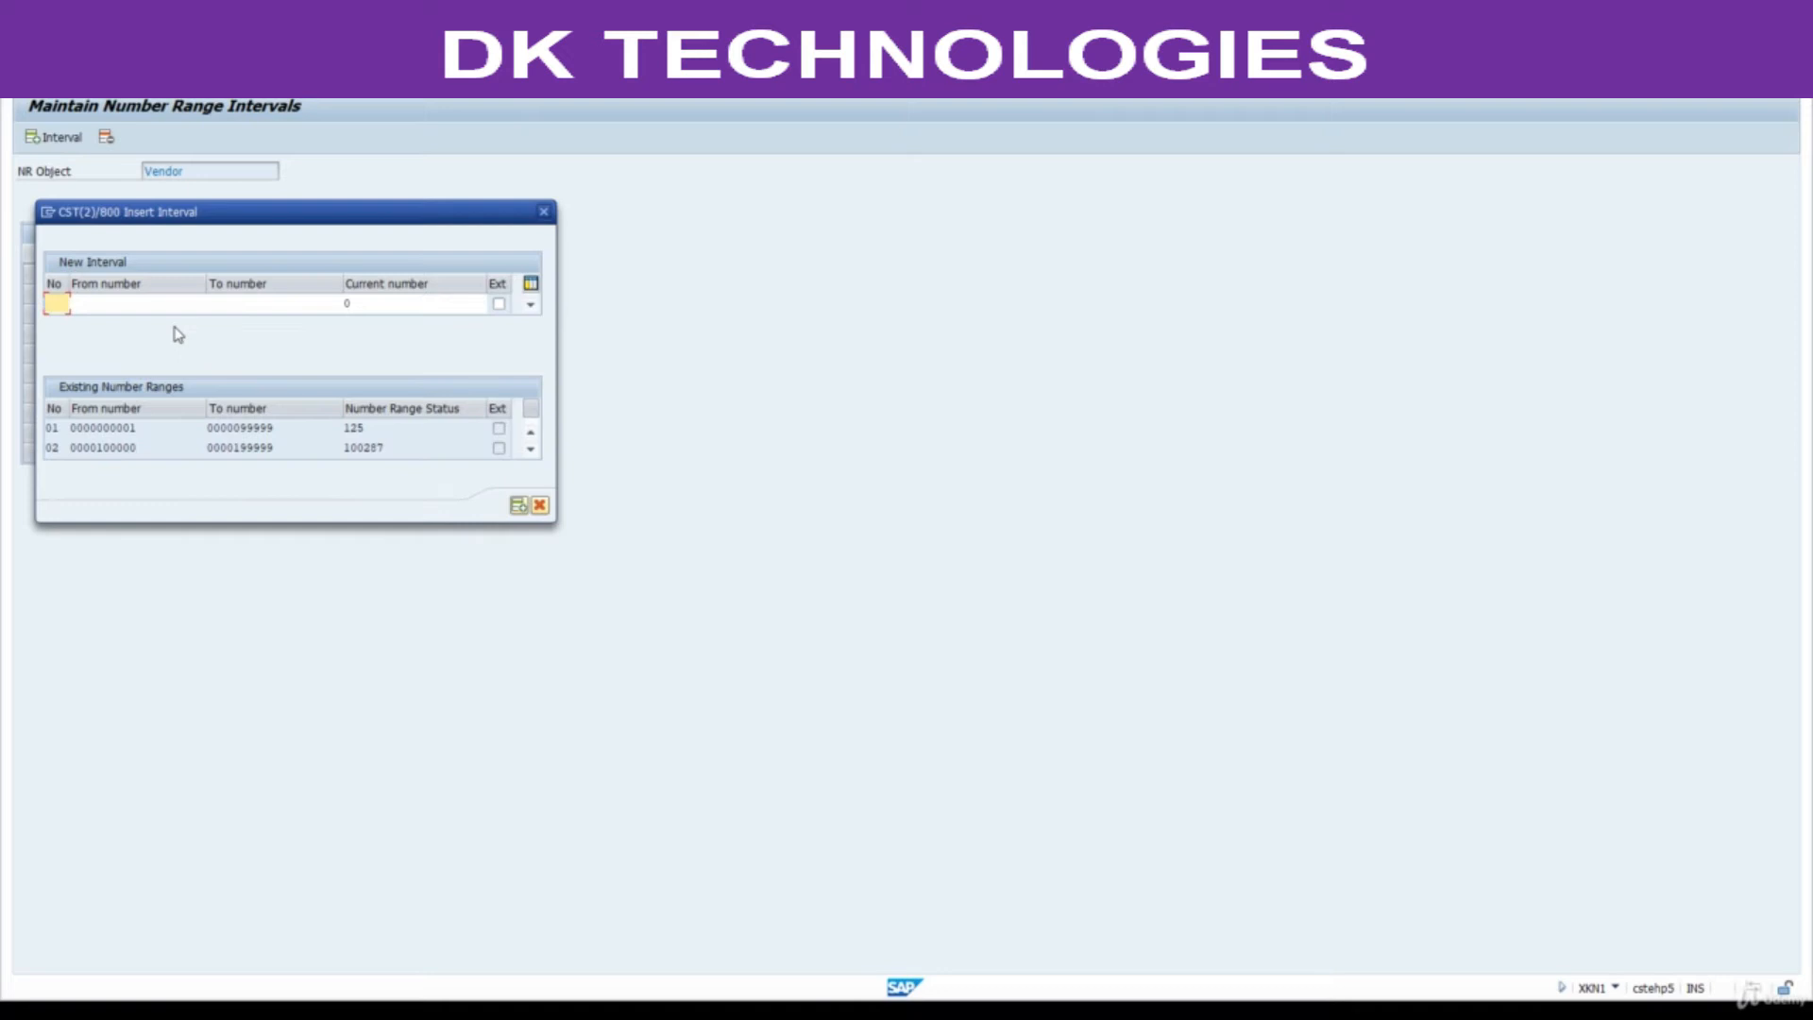
type("Z3")
key("BackSpace")
key("BackSpace")
type("88")
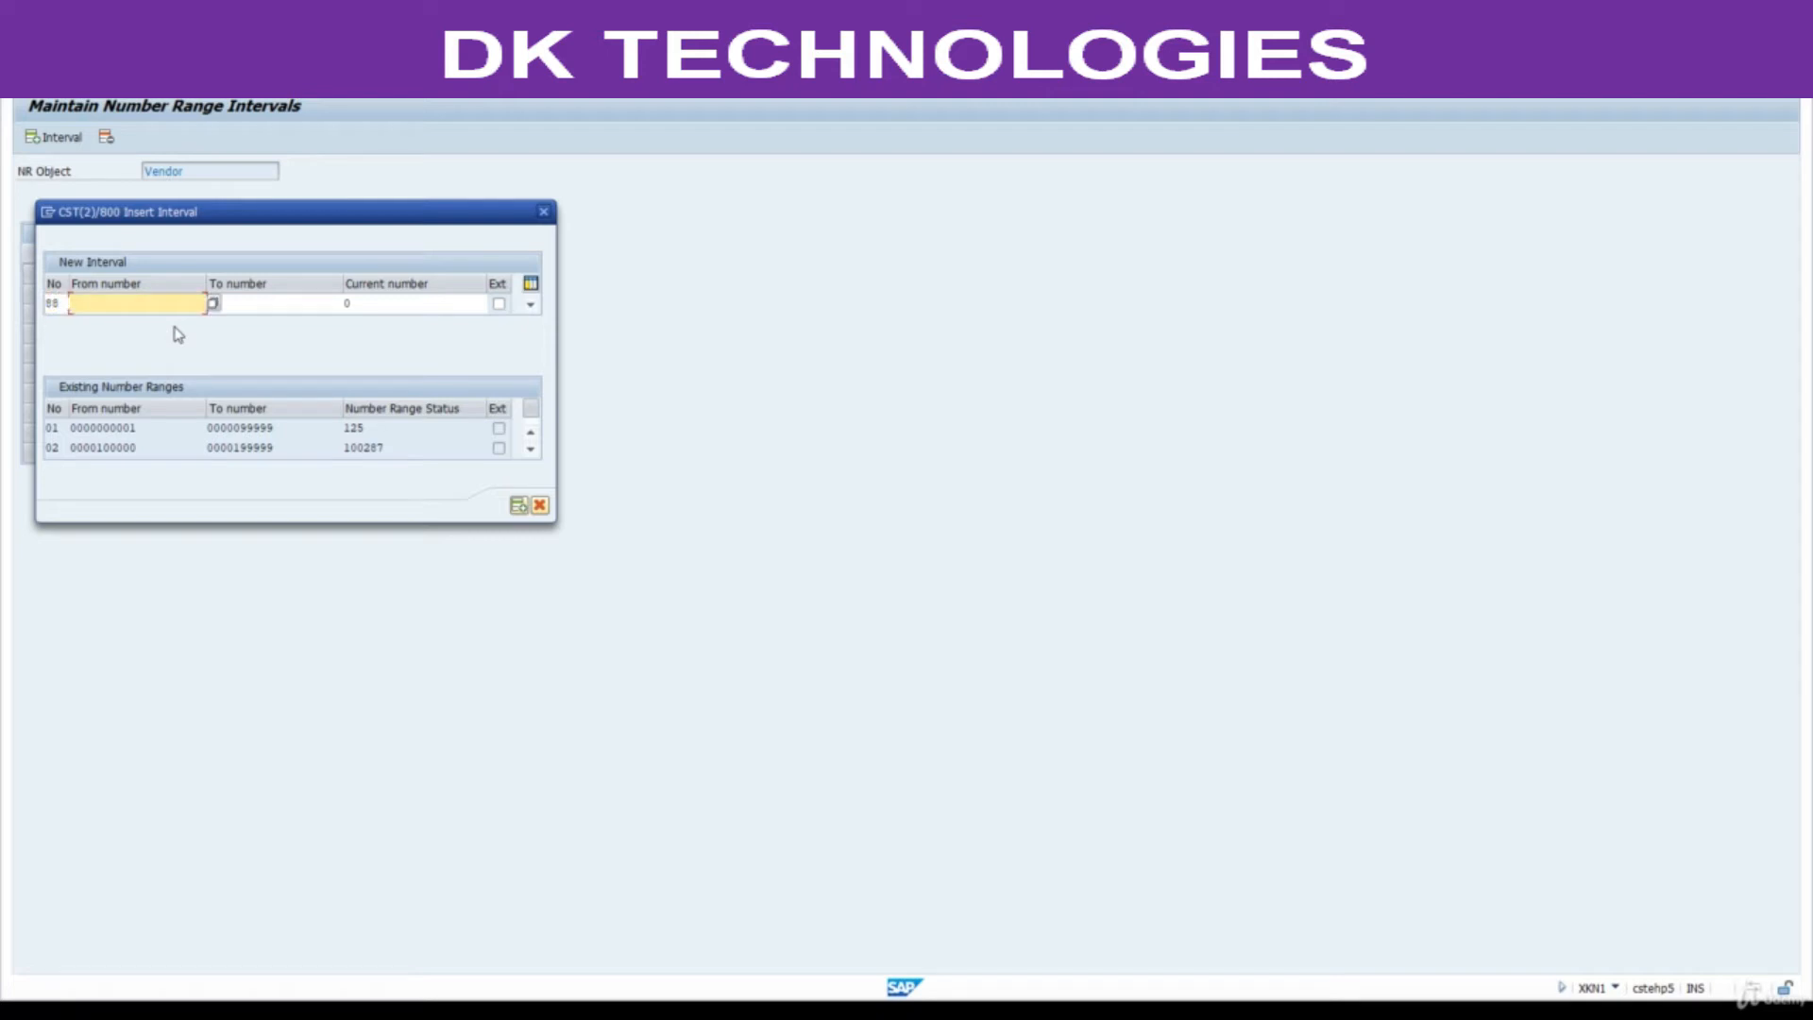
key("ctrl+v")
left_click(99, 304)
left_click(234, 304)
key("BackSpace")
type("8")
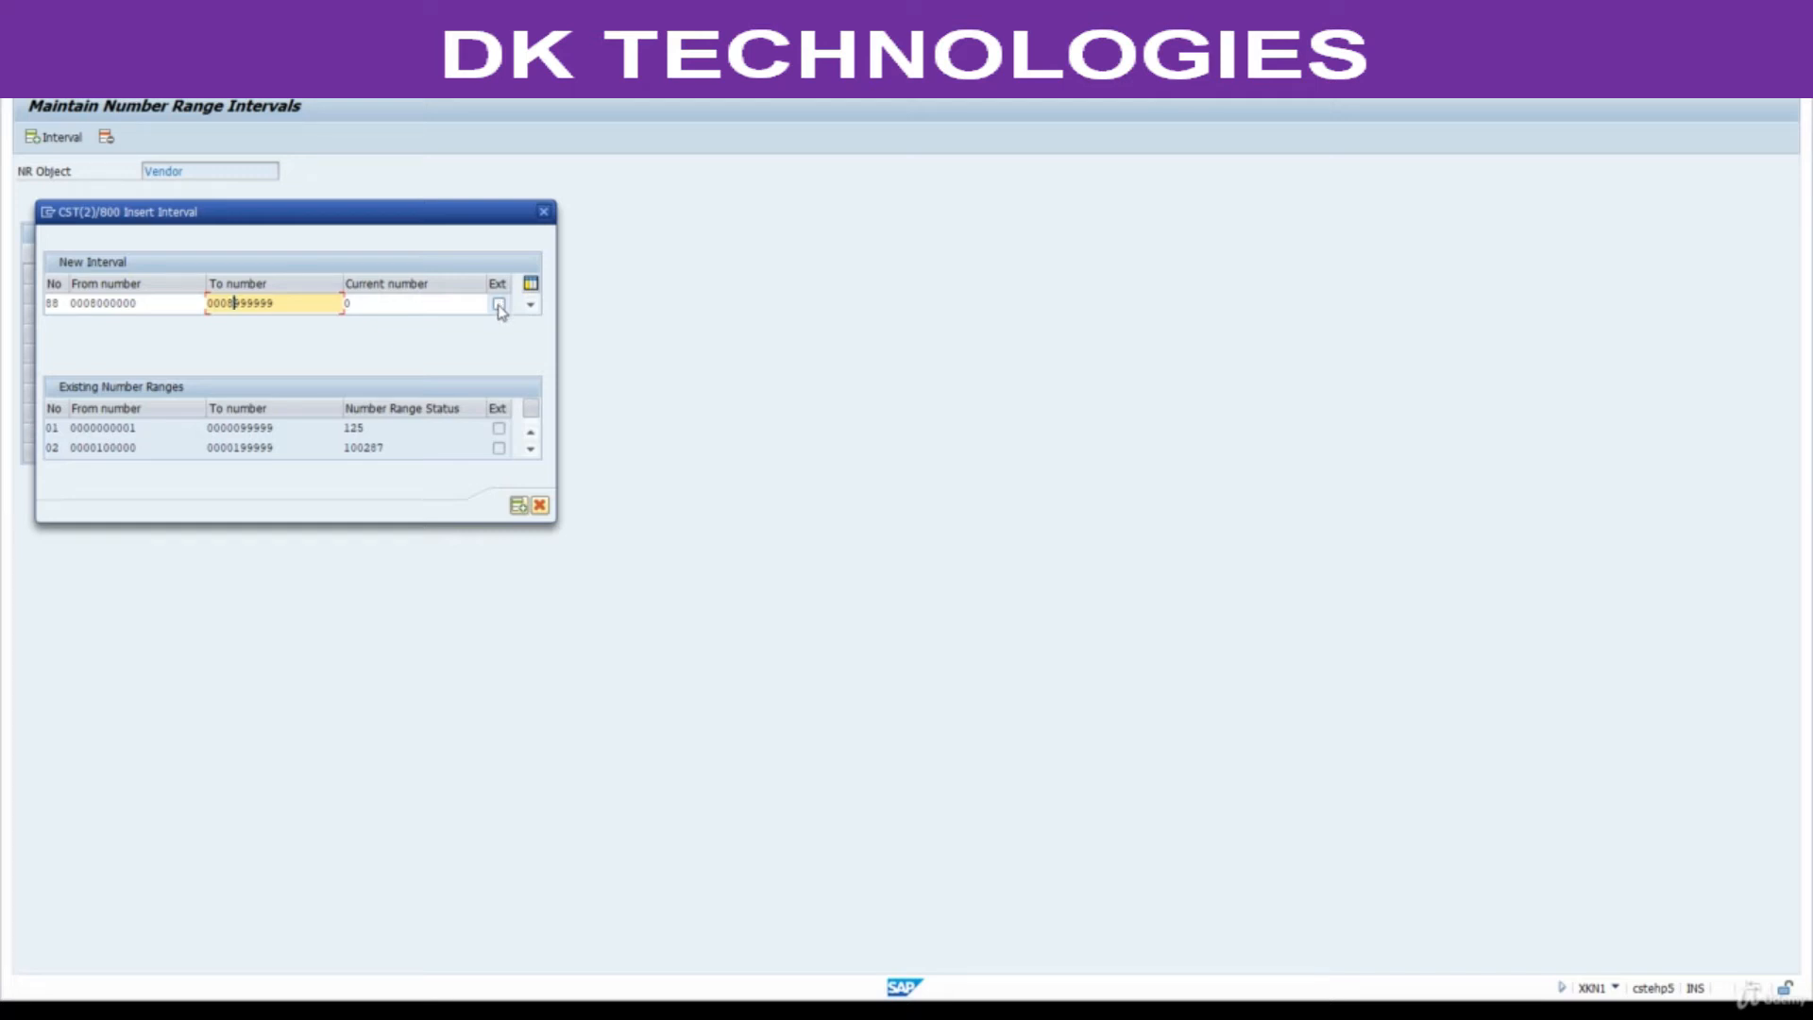
left_click_drag(142, 302, 66, 301)
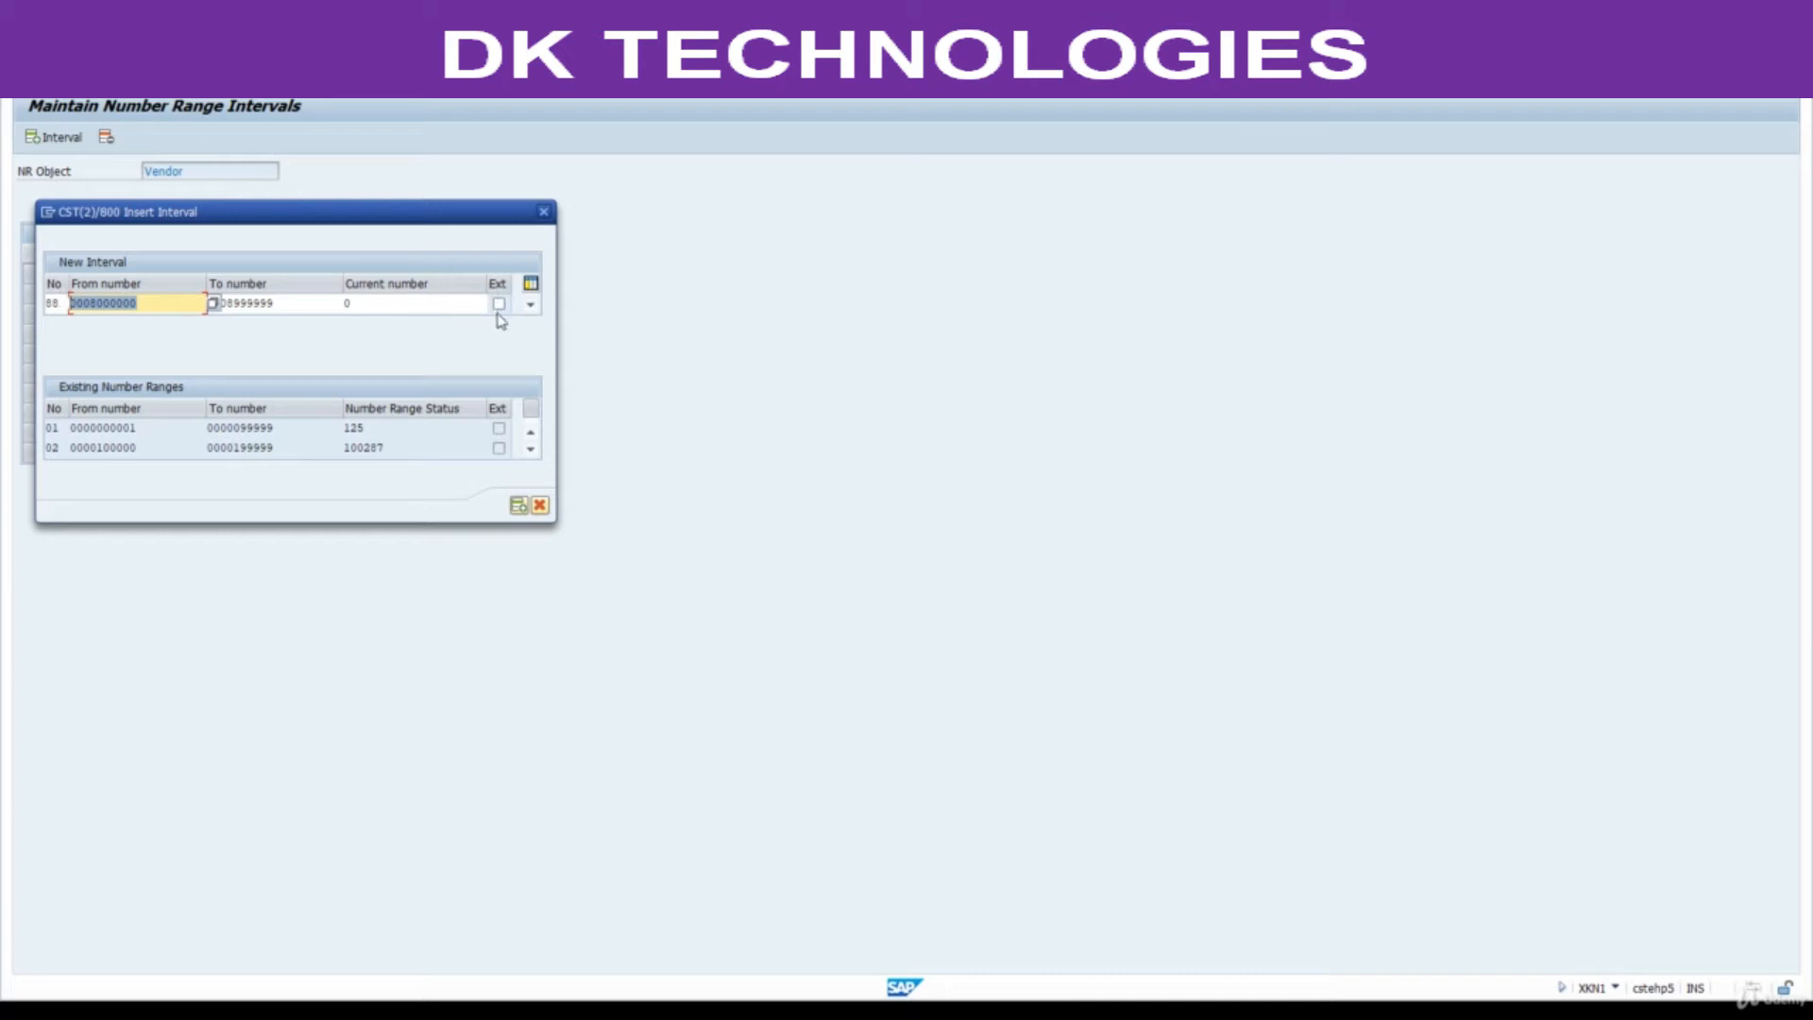
left_click(306, 305)
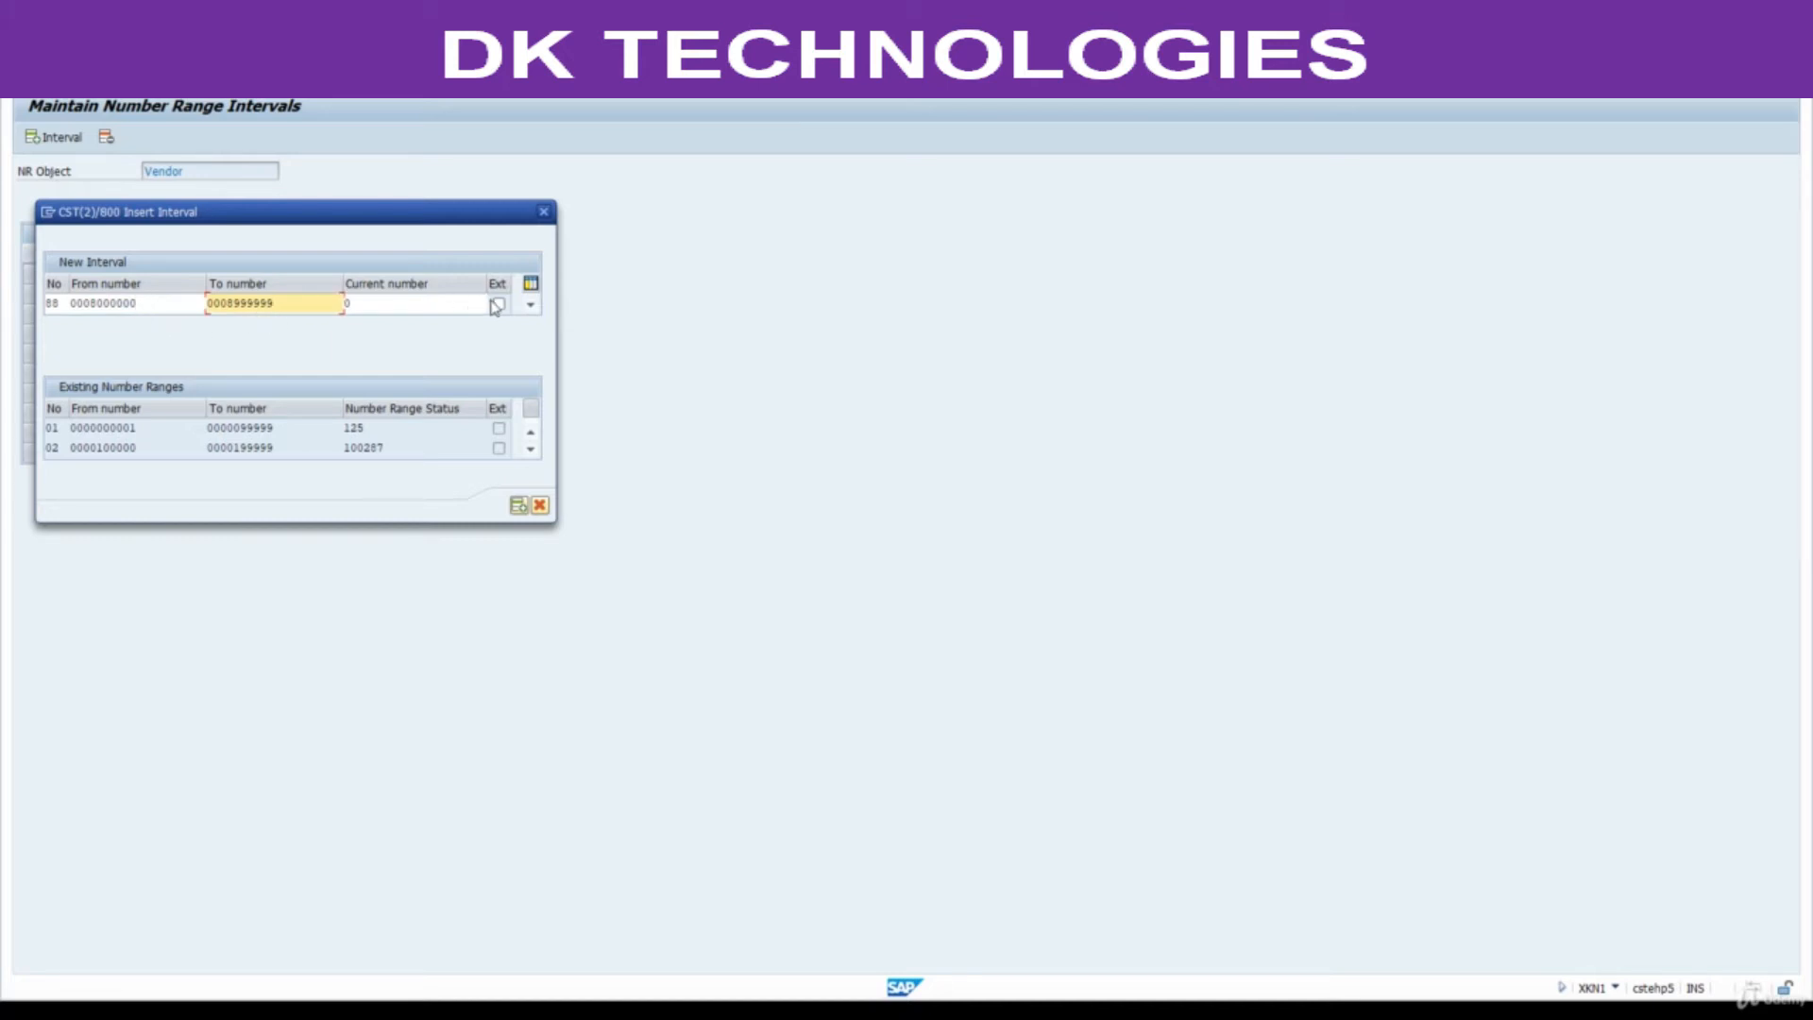
left_click(520, 510)
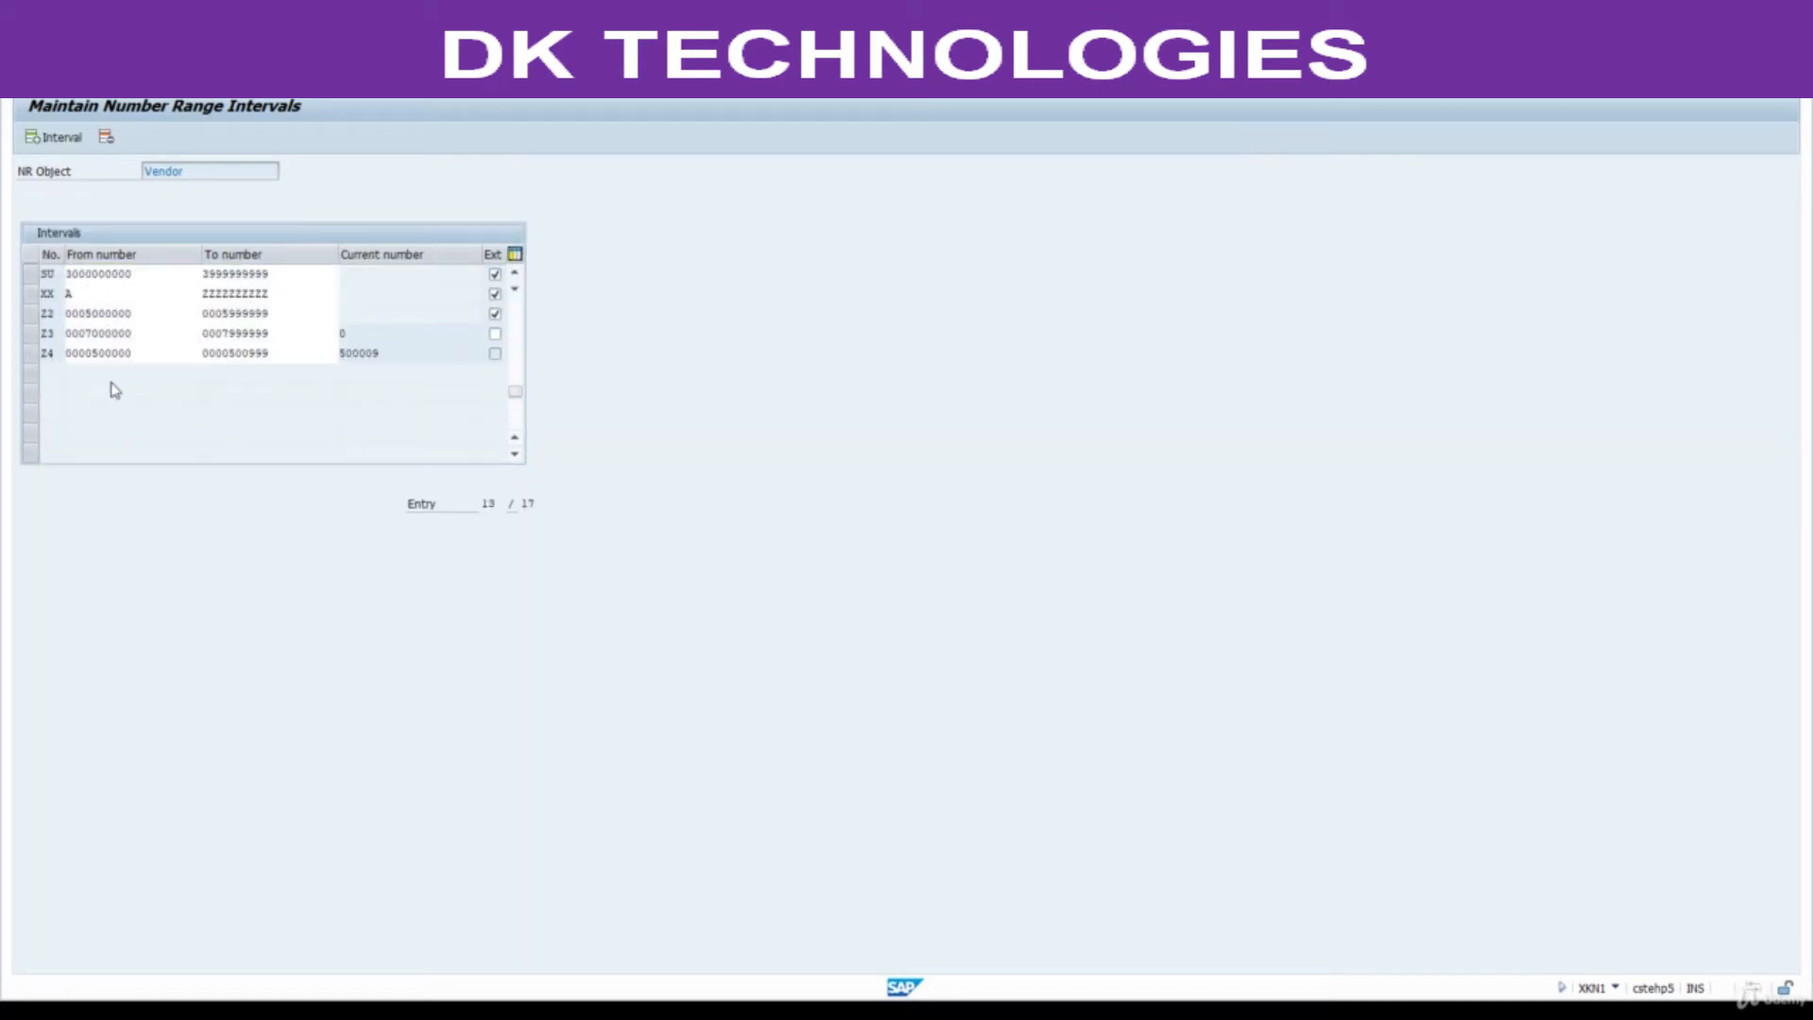
Select the new interval 88 in the list and save the number ranges, acknowledging the transport notice.
scroll(109, 390, "up", 3)
left_click(44, 395)
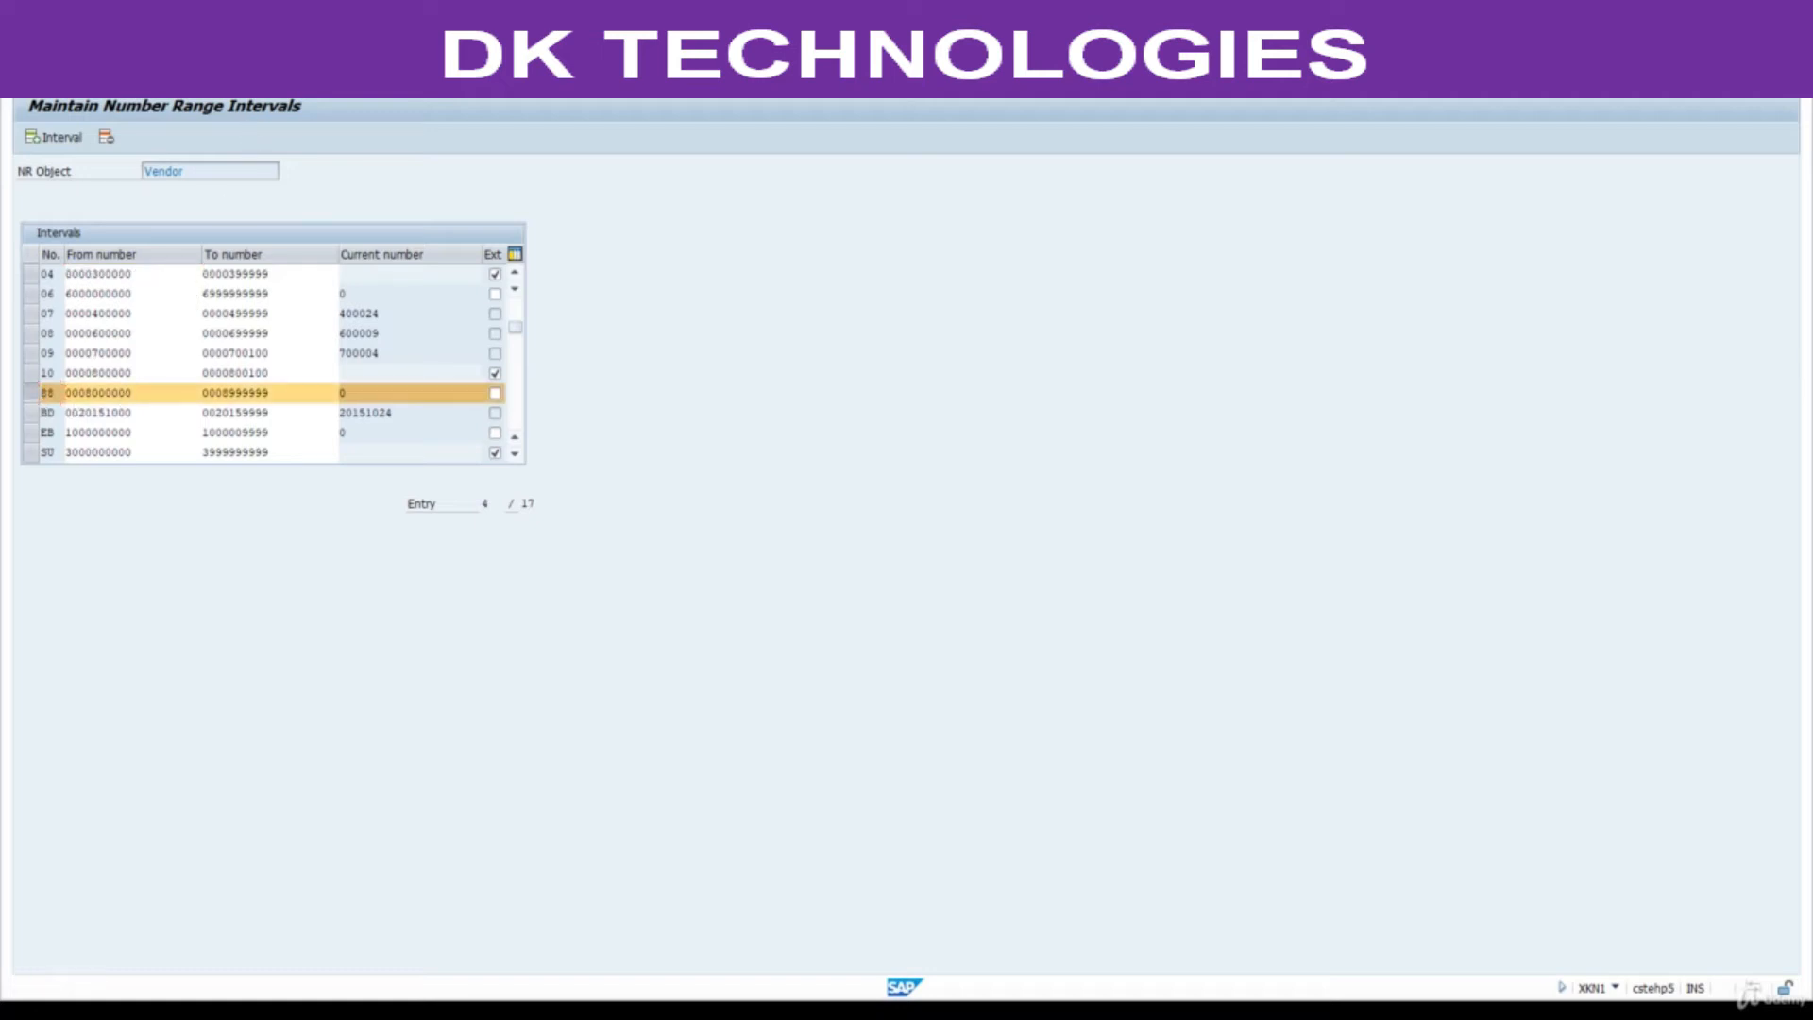
key("ctrl+s")
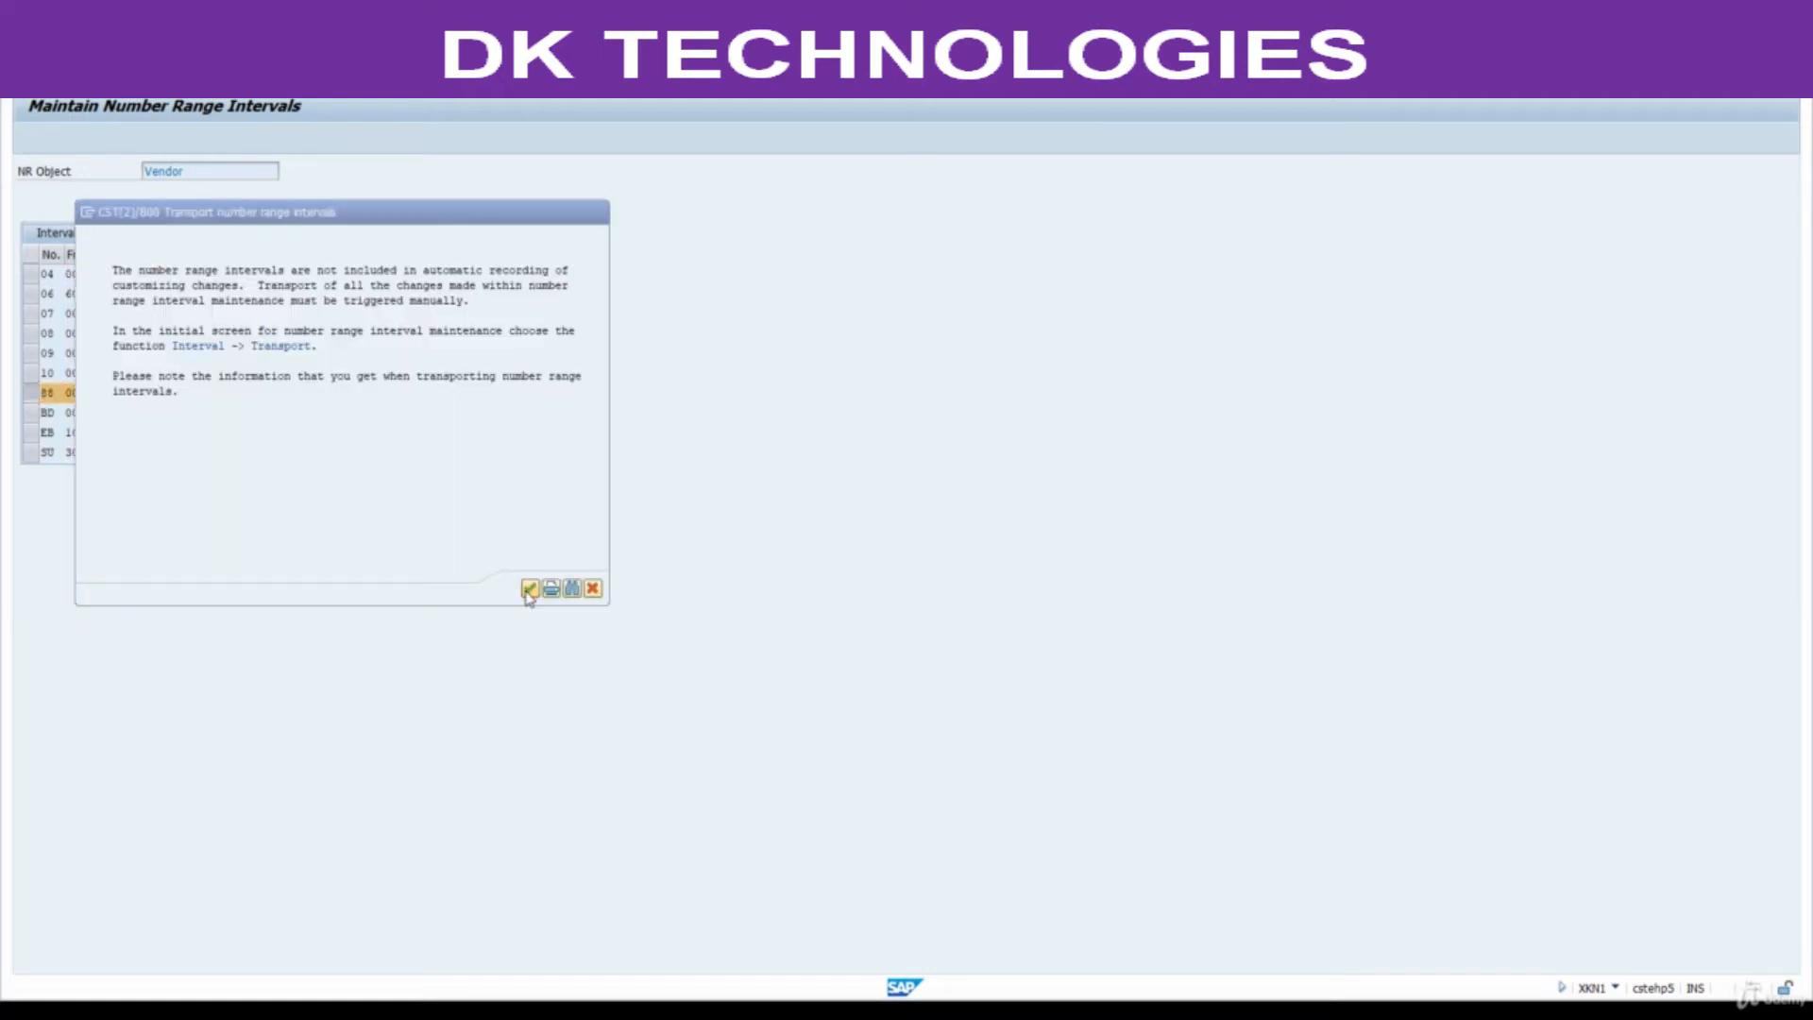
left_click(530, 588)
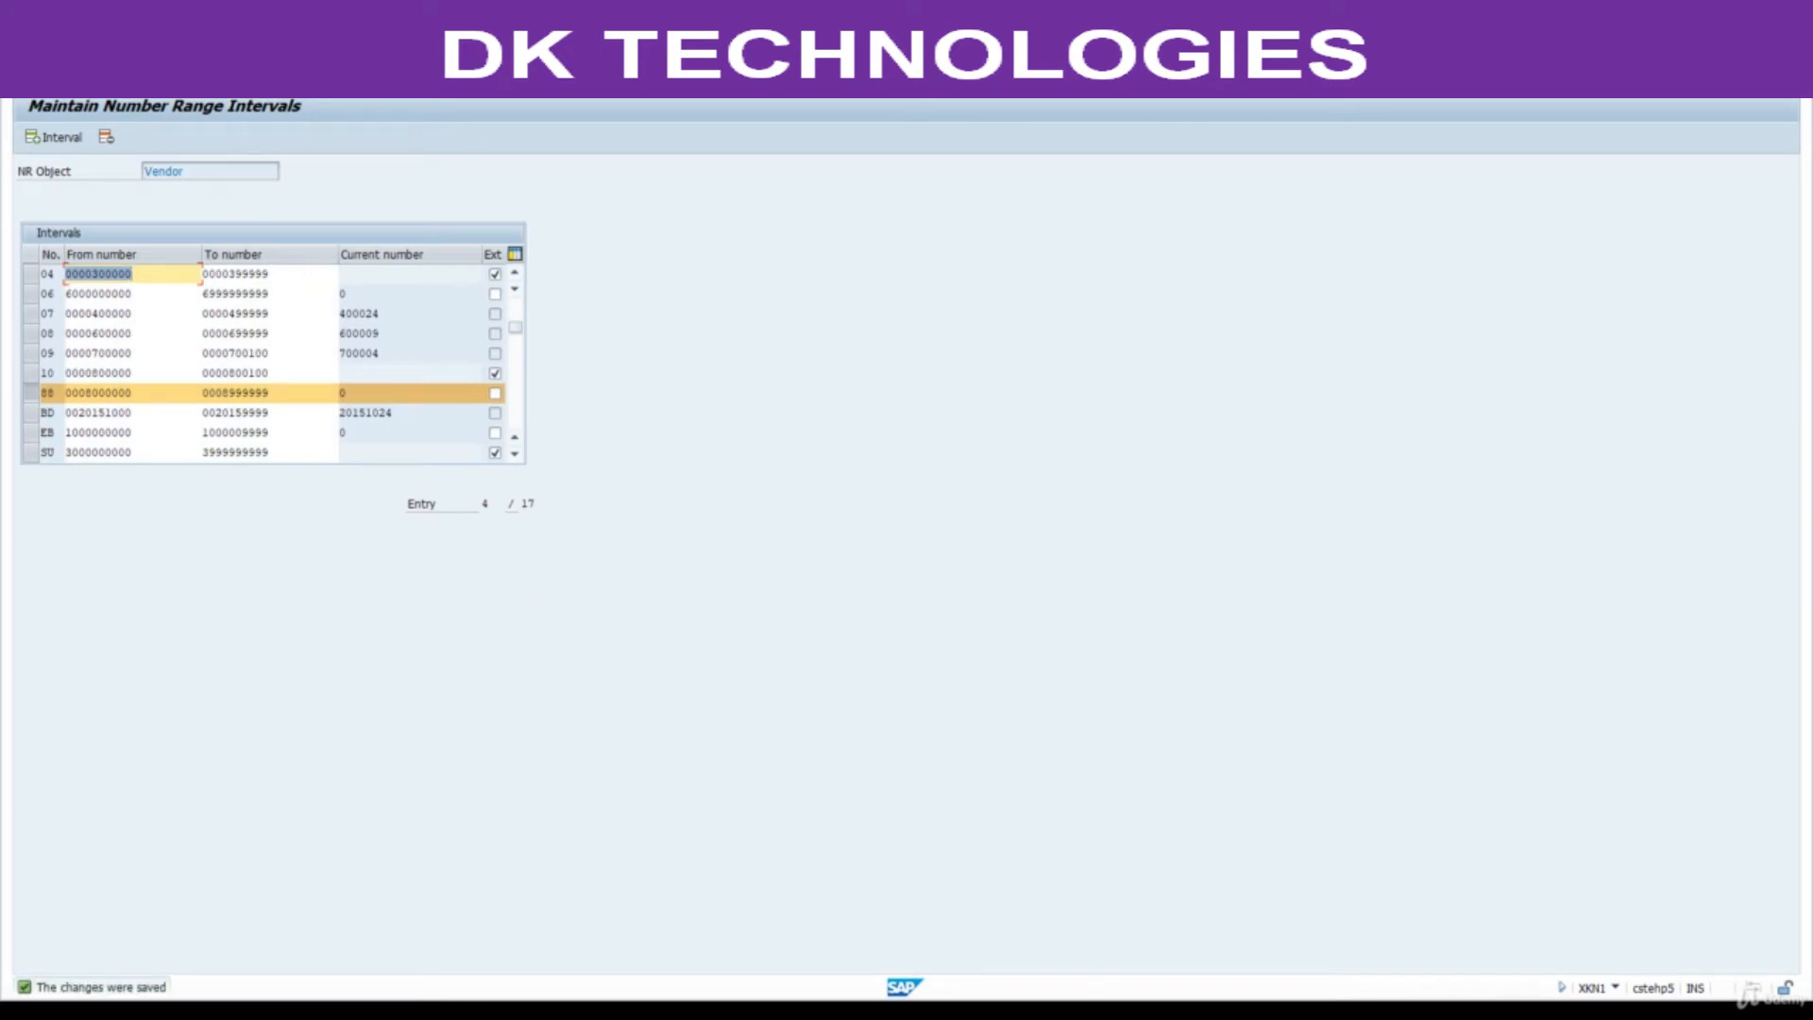
Look up the transaction for assigning number ranges to vendor account groups in MM material.pdf, and run OBAS in SAP.
mouse_move(1088, 1011)
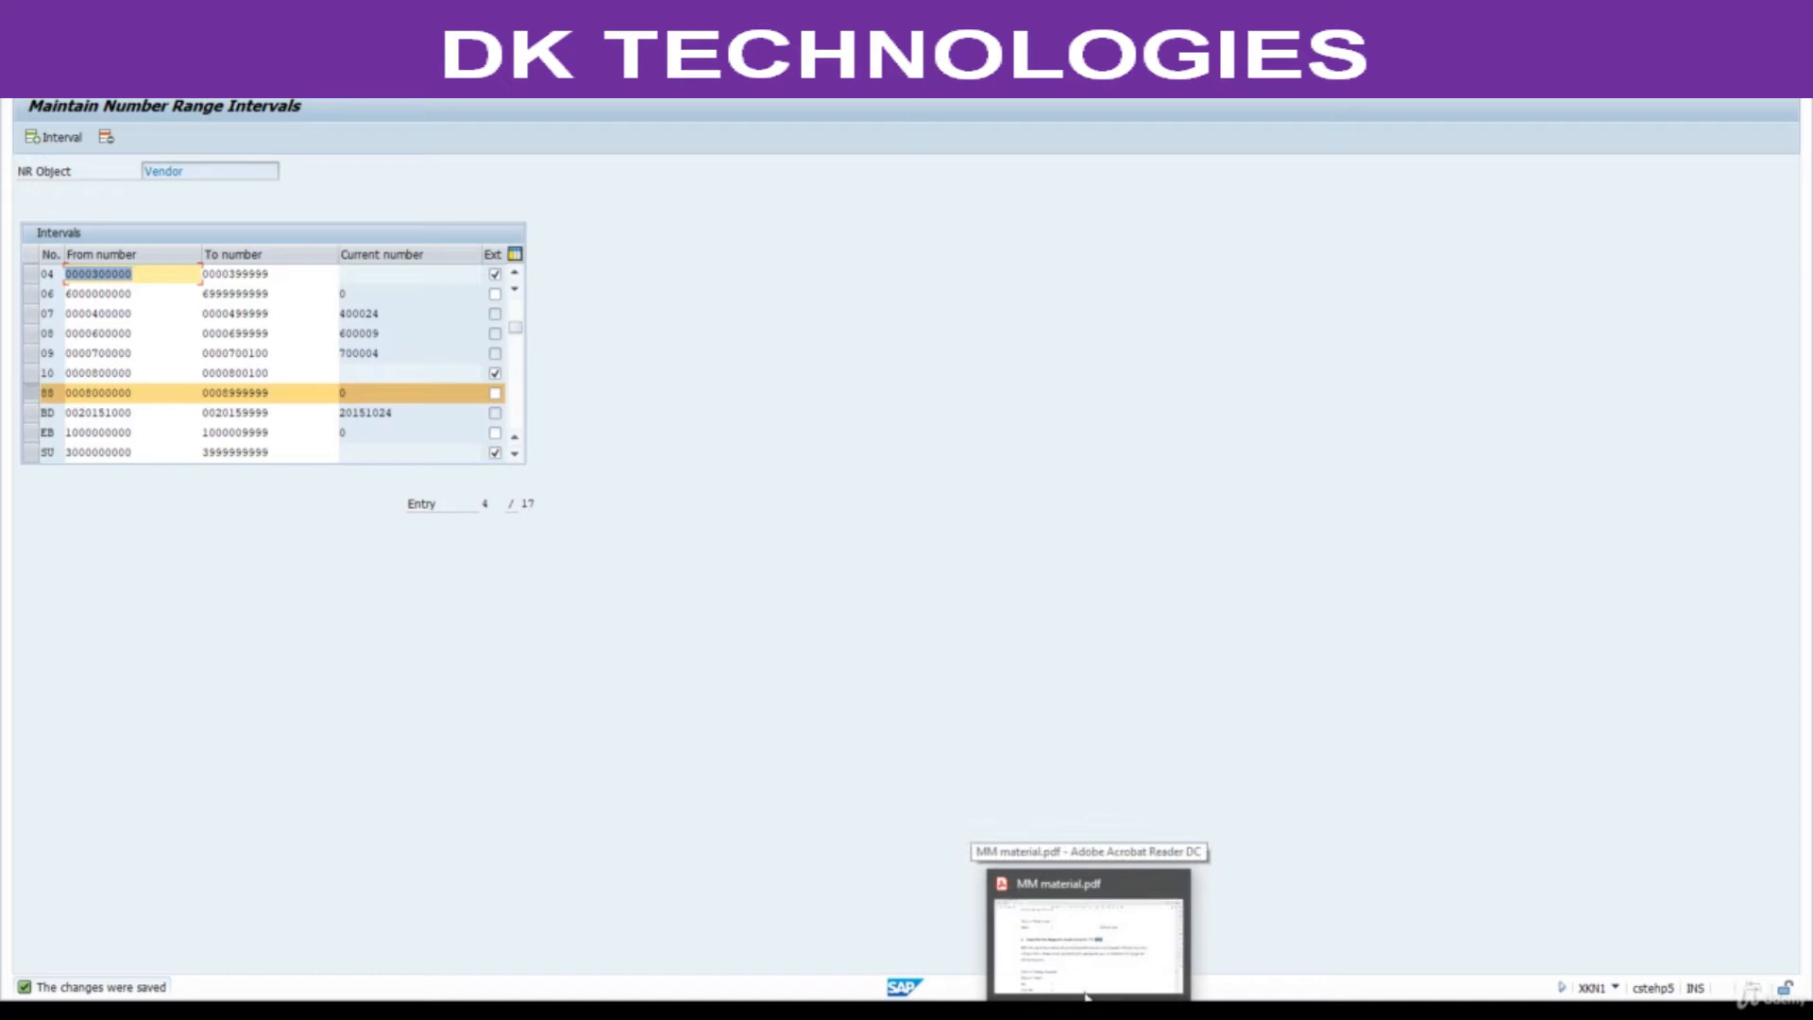
left_click(1088, 935)
scroll(947, 881, "down", 3)
scroll(947, 881, "down", 10)
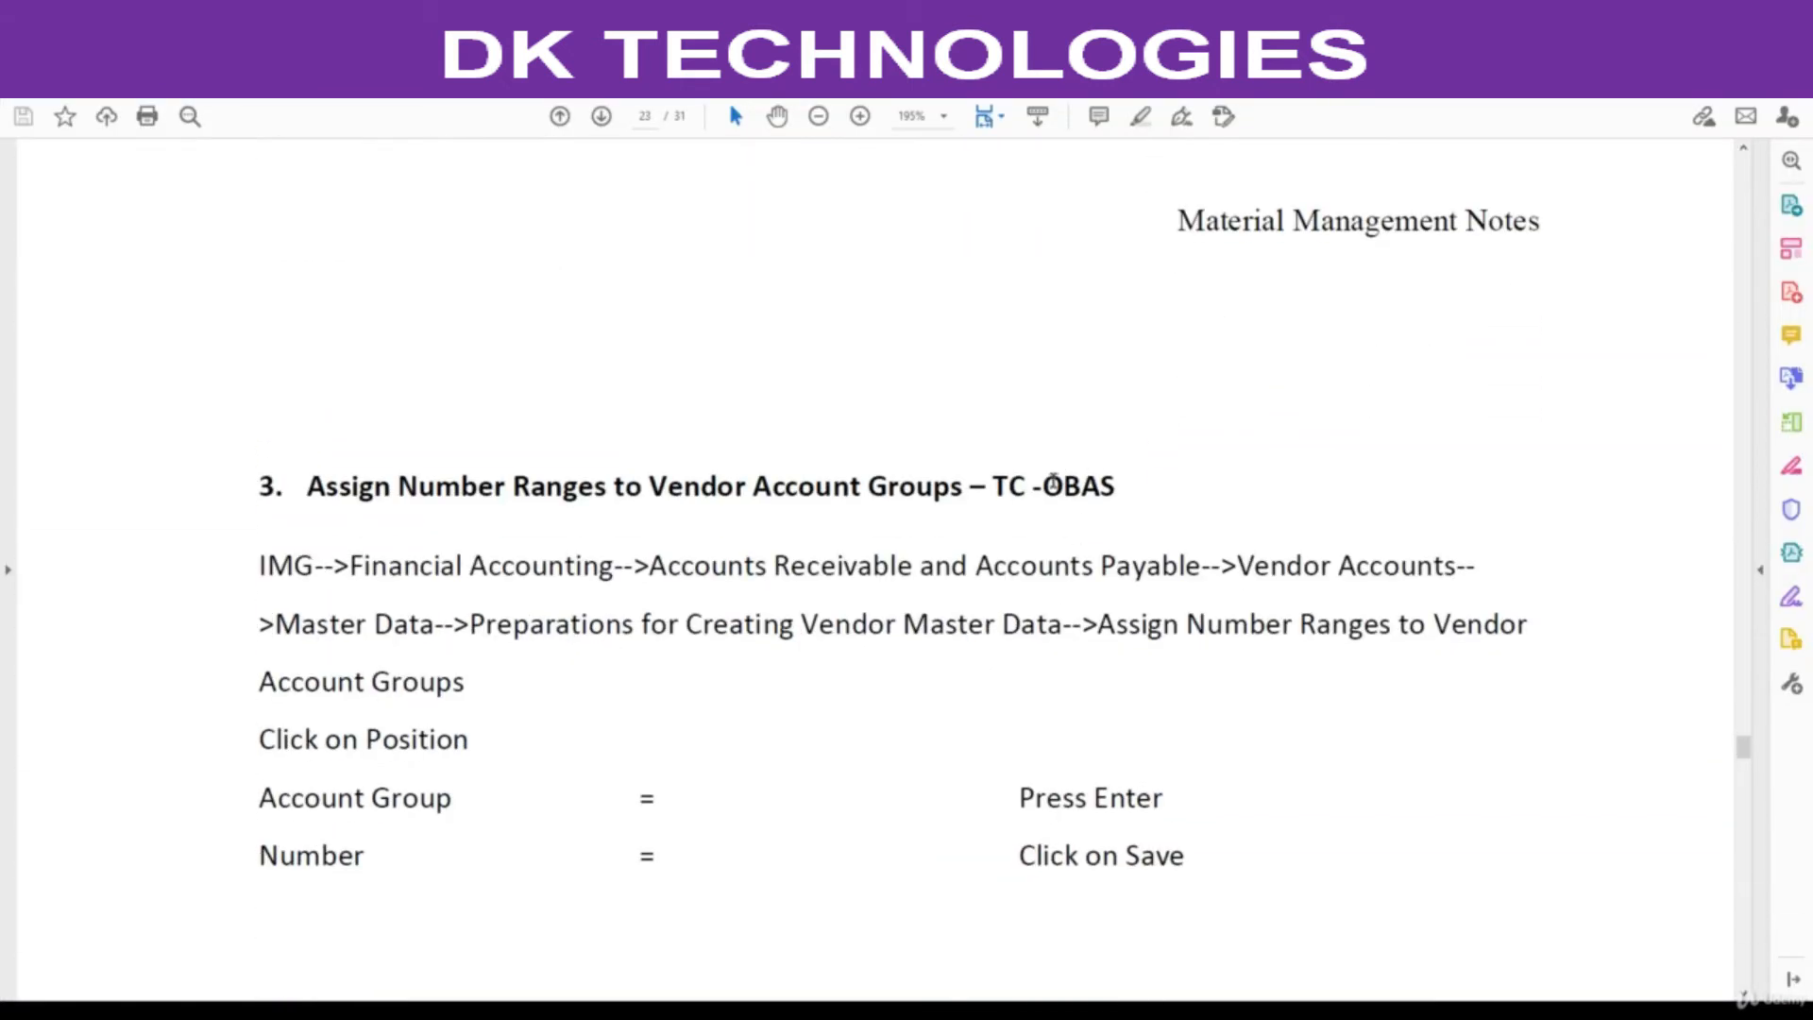
left_click_drag(1043, 484, 1122, 470)
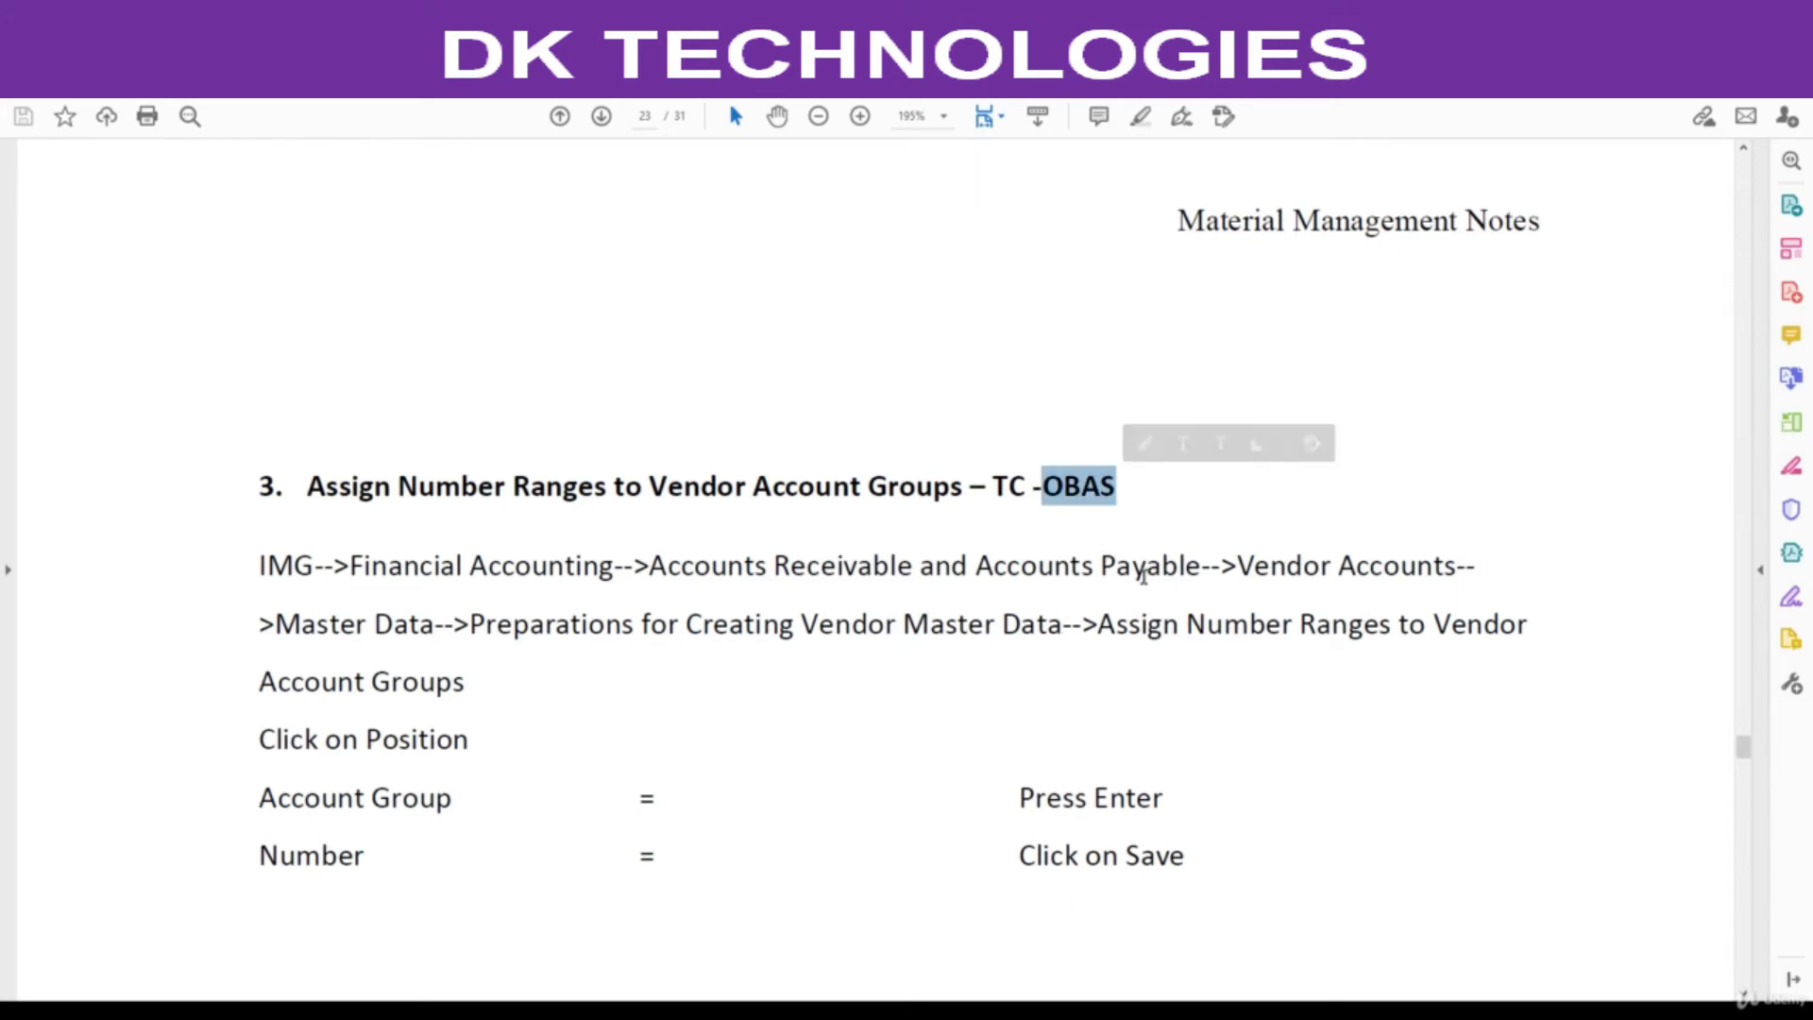
mouse_move(952, 1012)
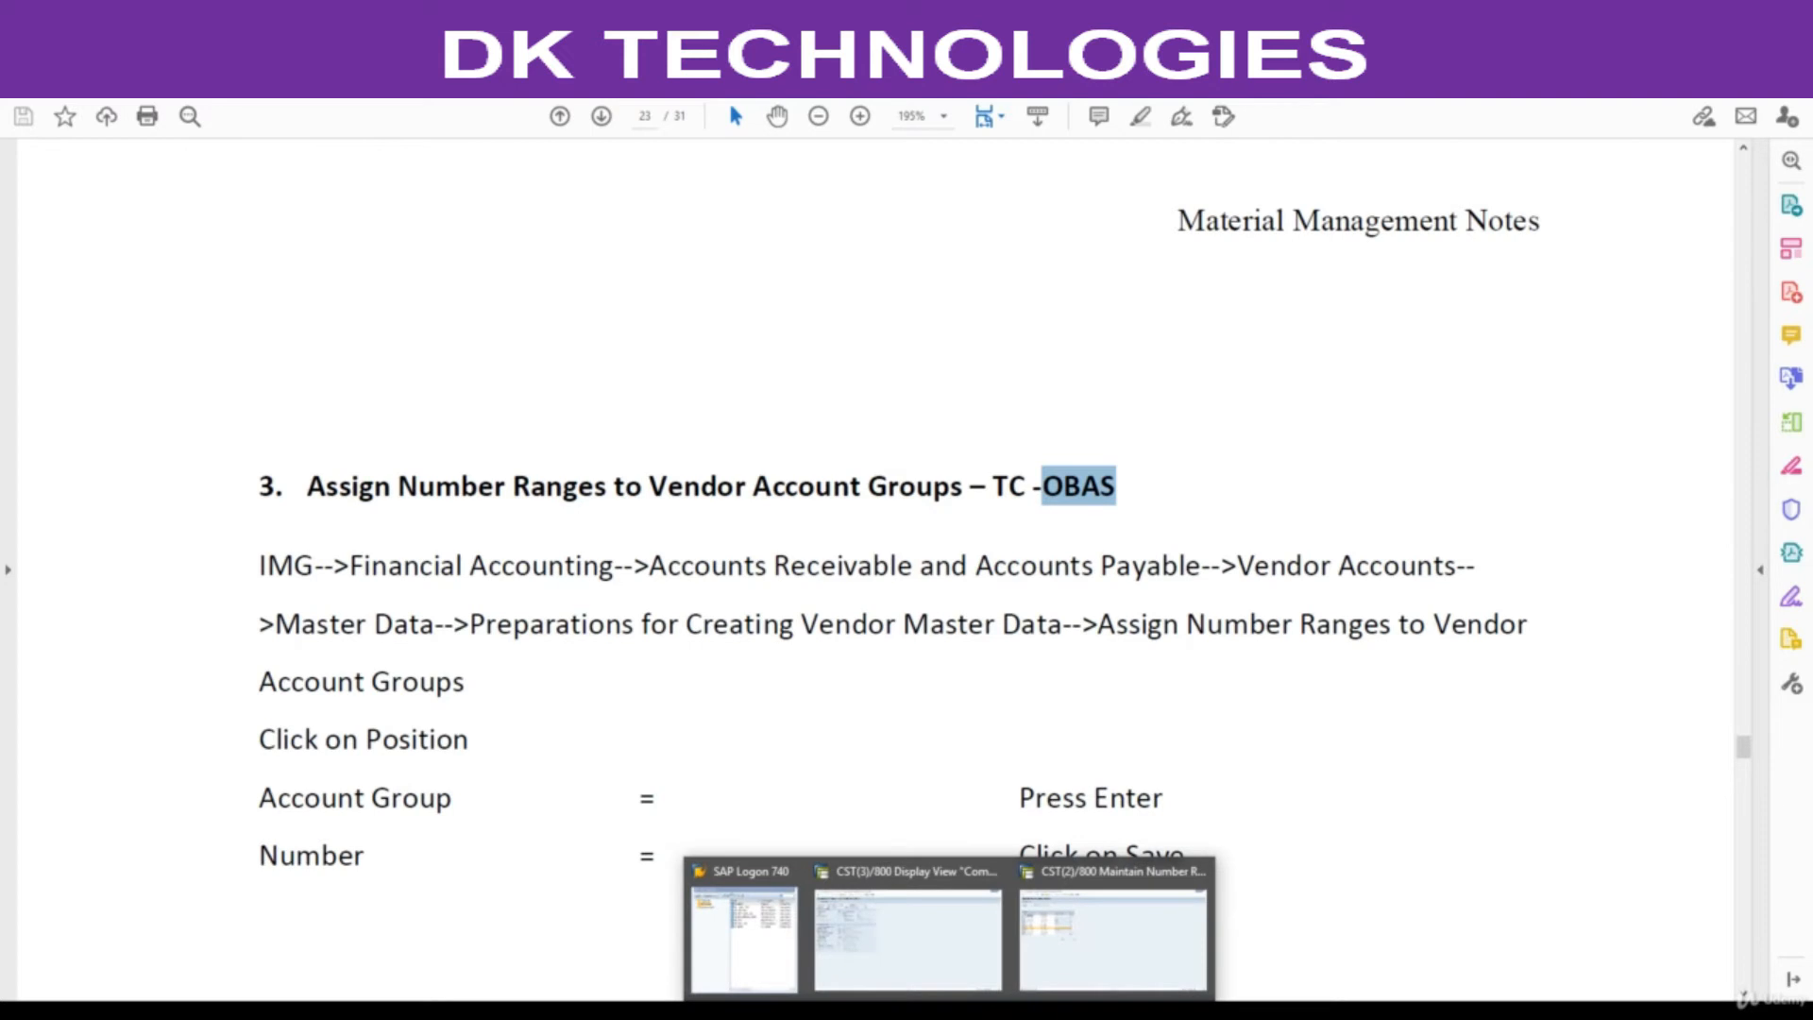
left_click(1085, 923)
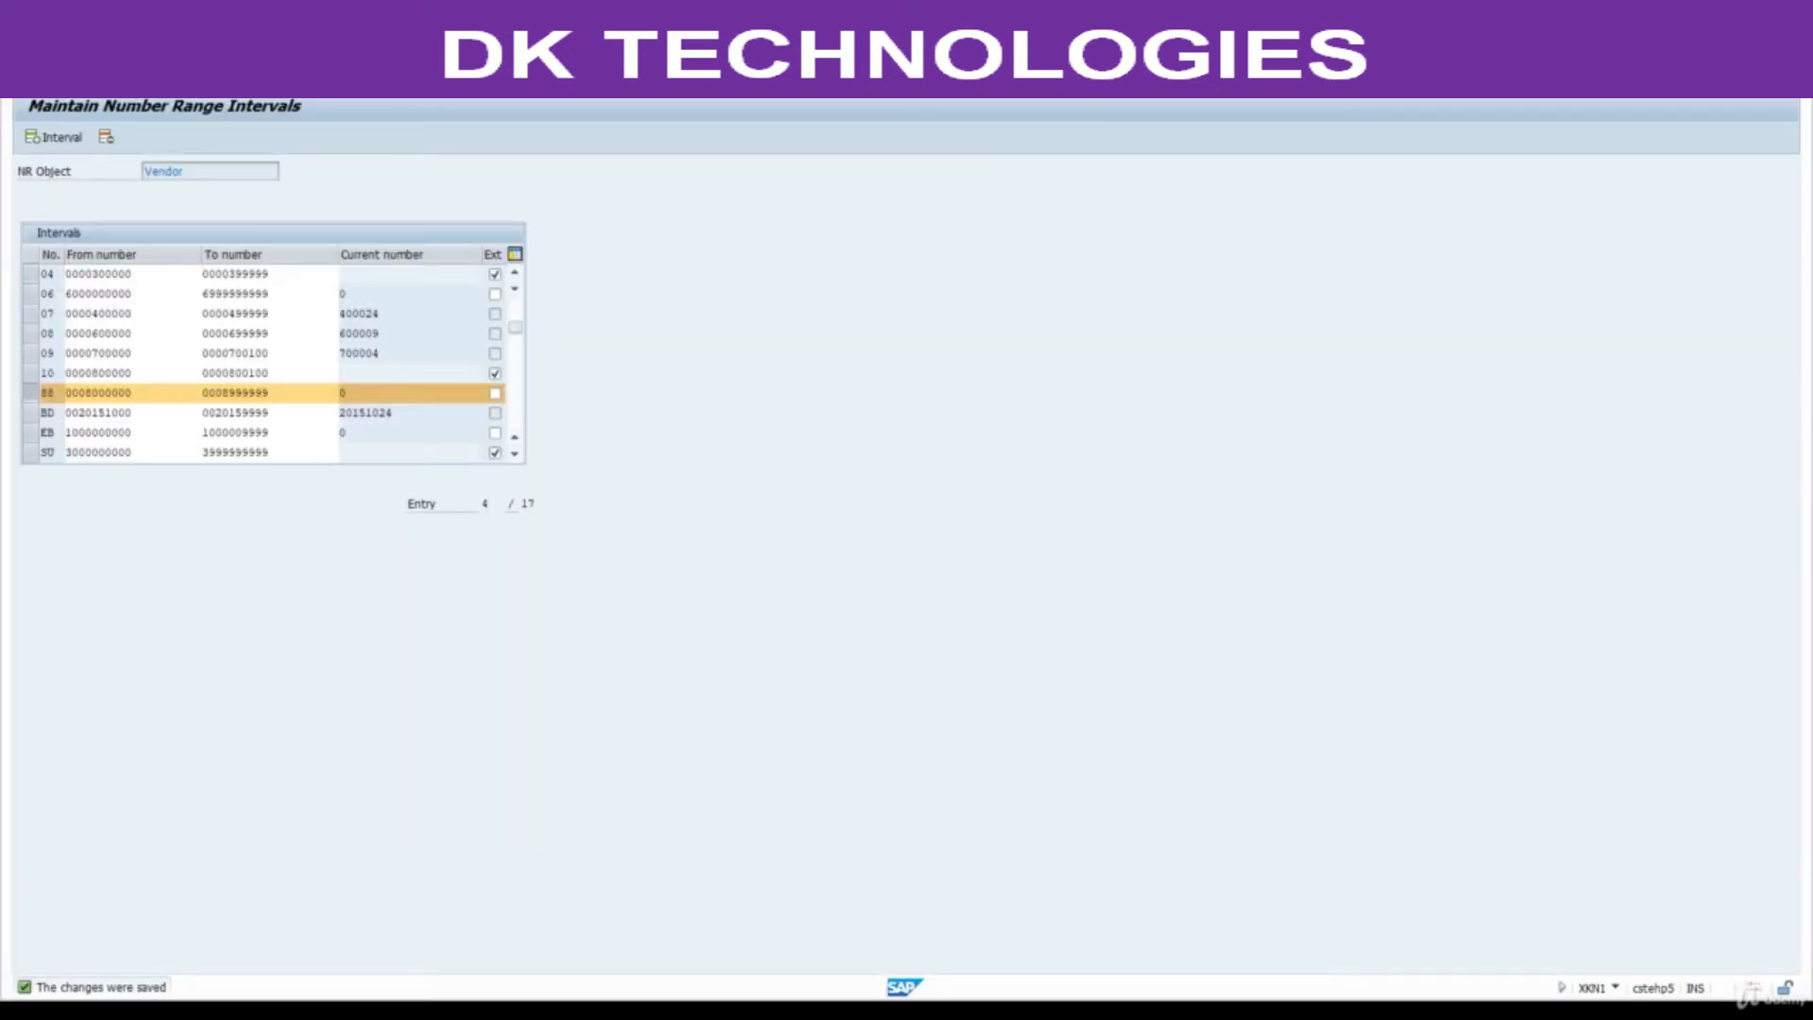
key("Return")
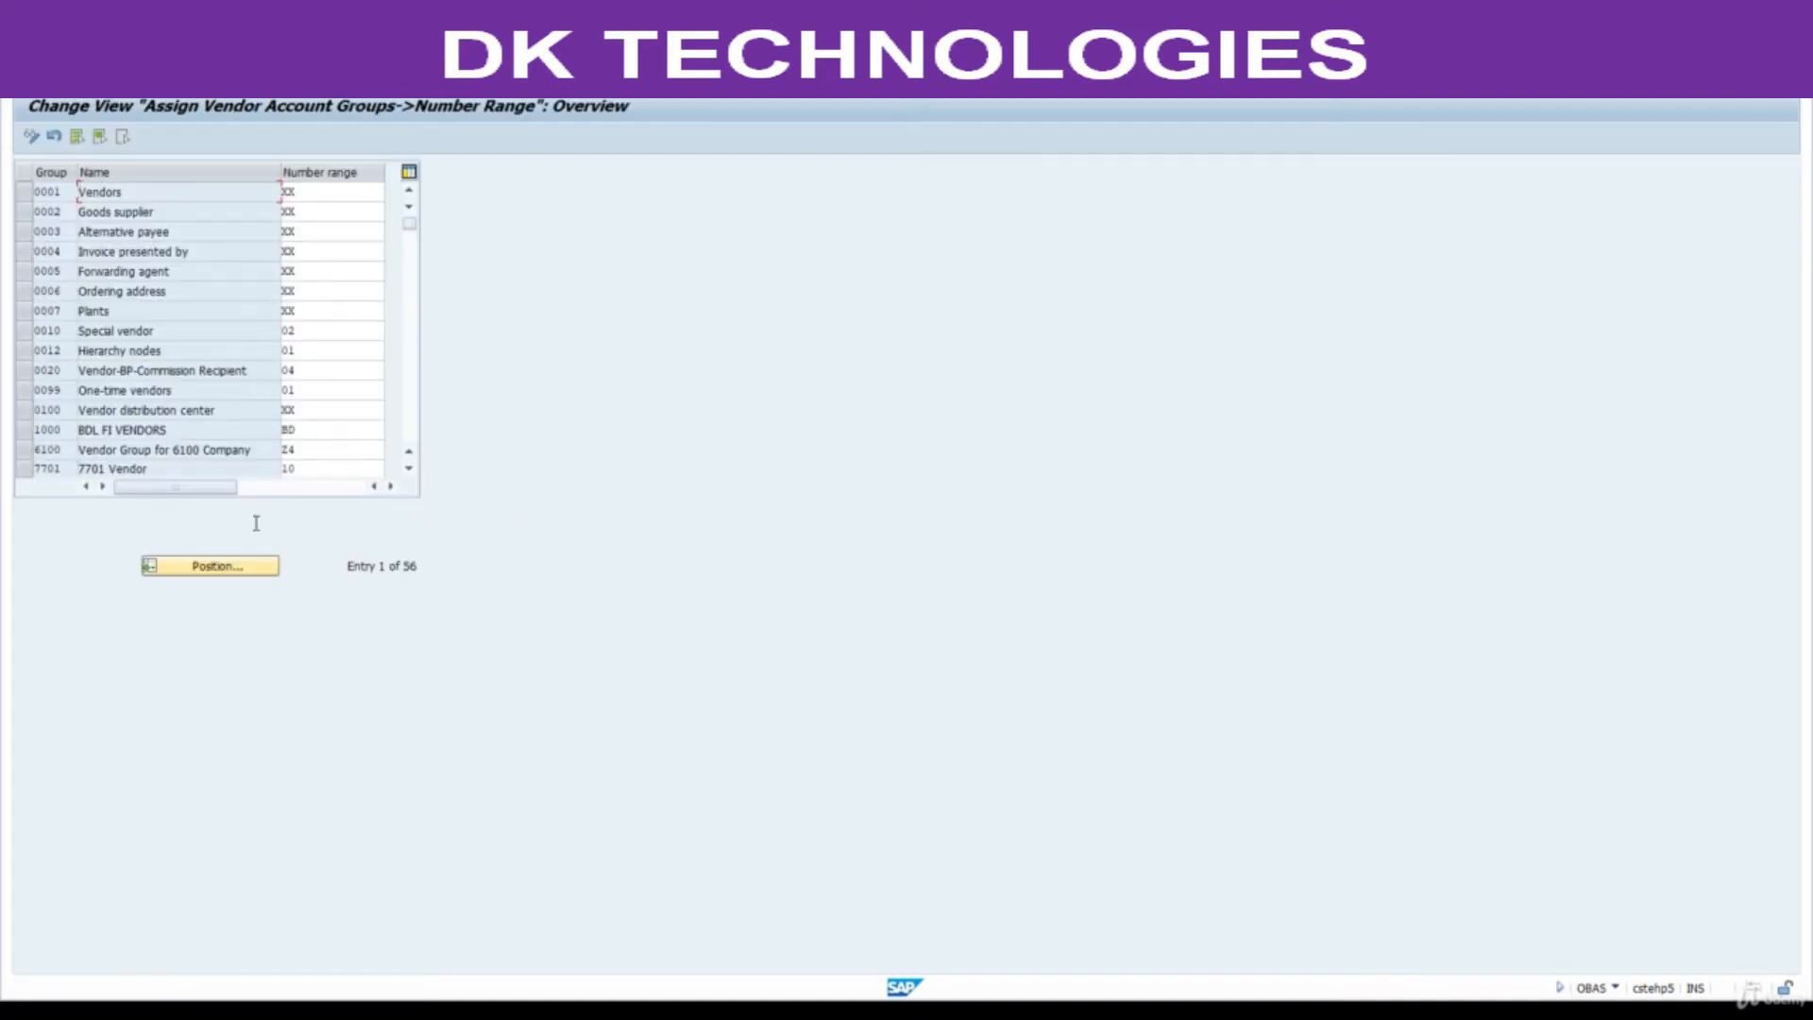
Find vendor account group 8800, assign it number range 88, and save to the proposed customizing request.
left_click(235, 569)
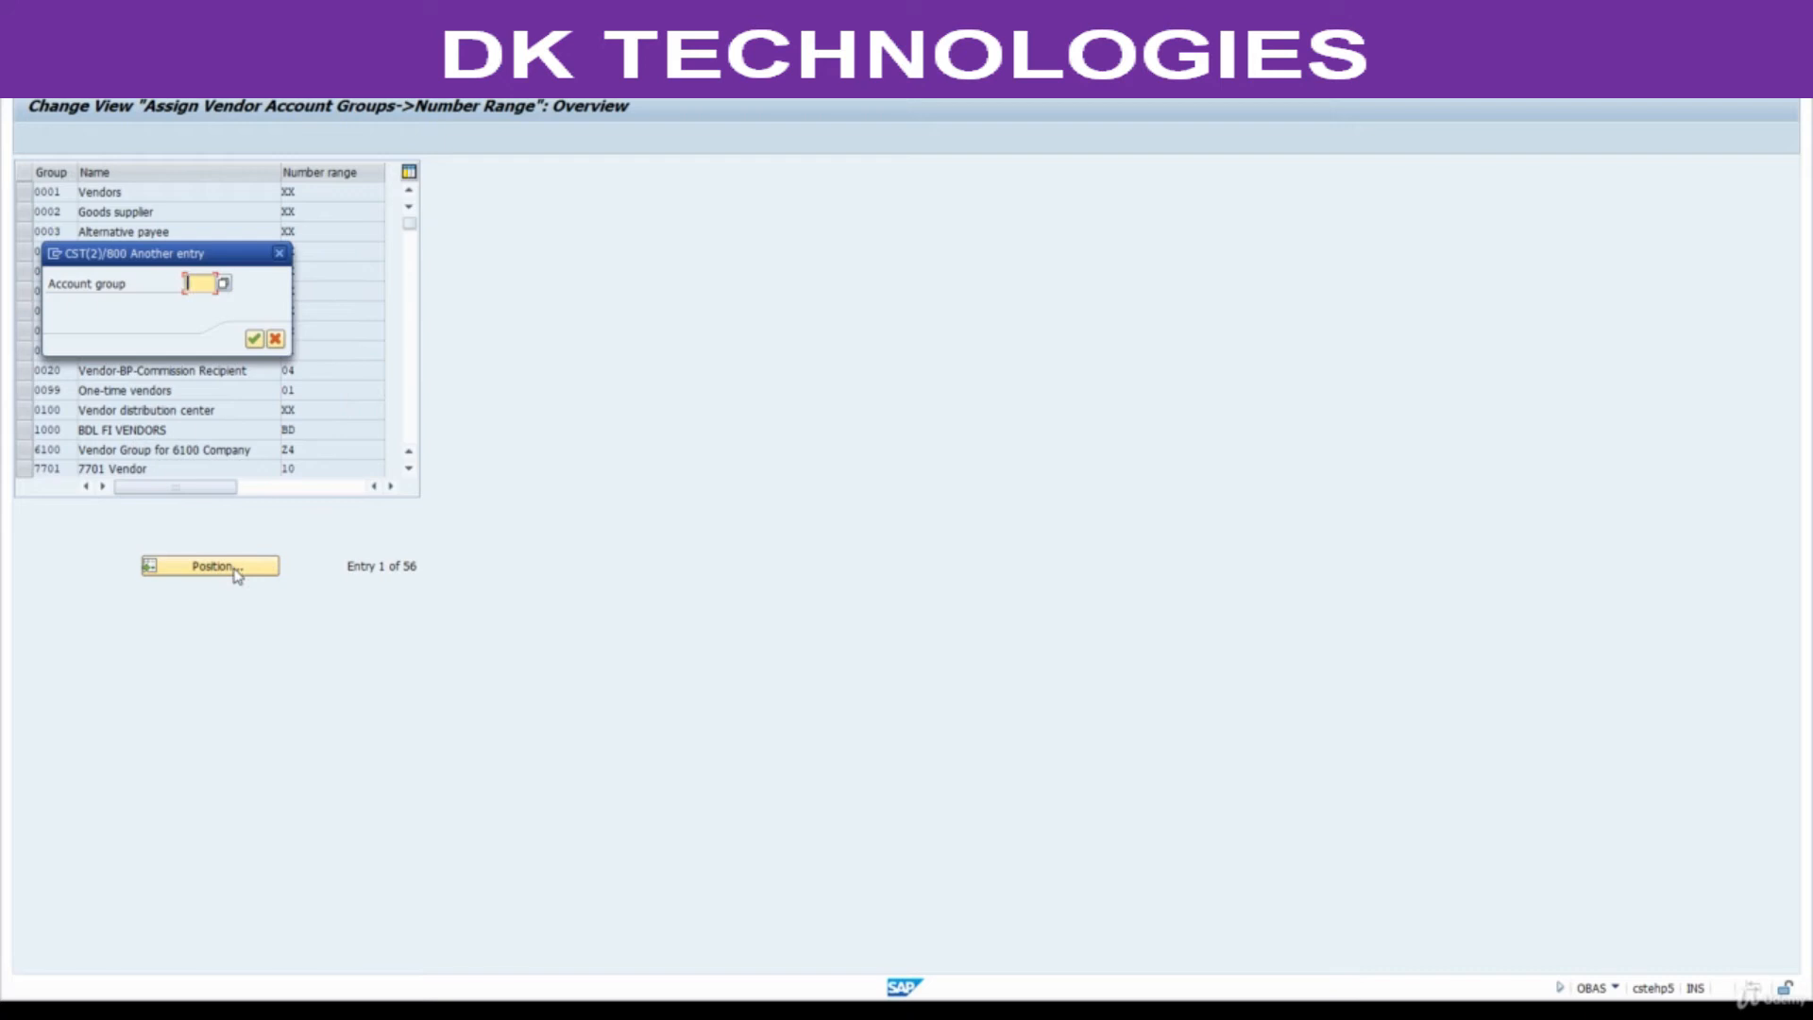
type("BB")
key("Return")
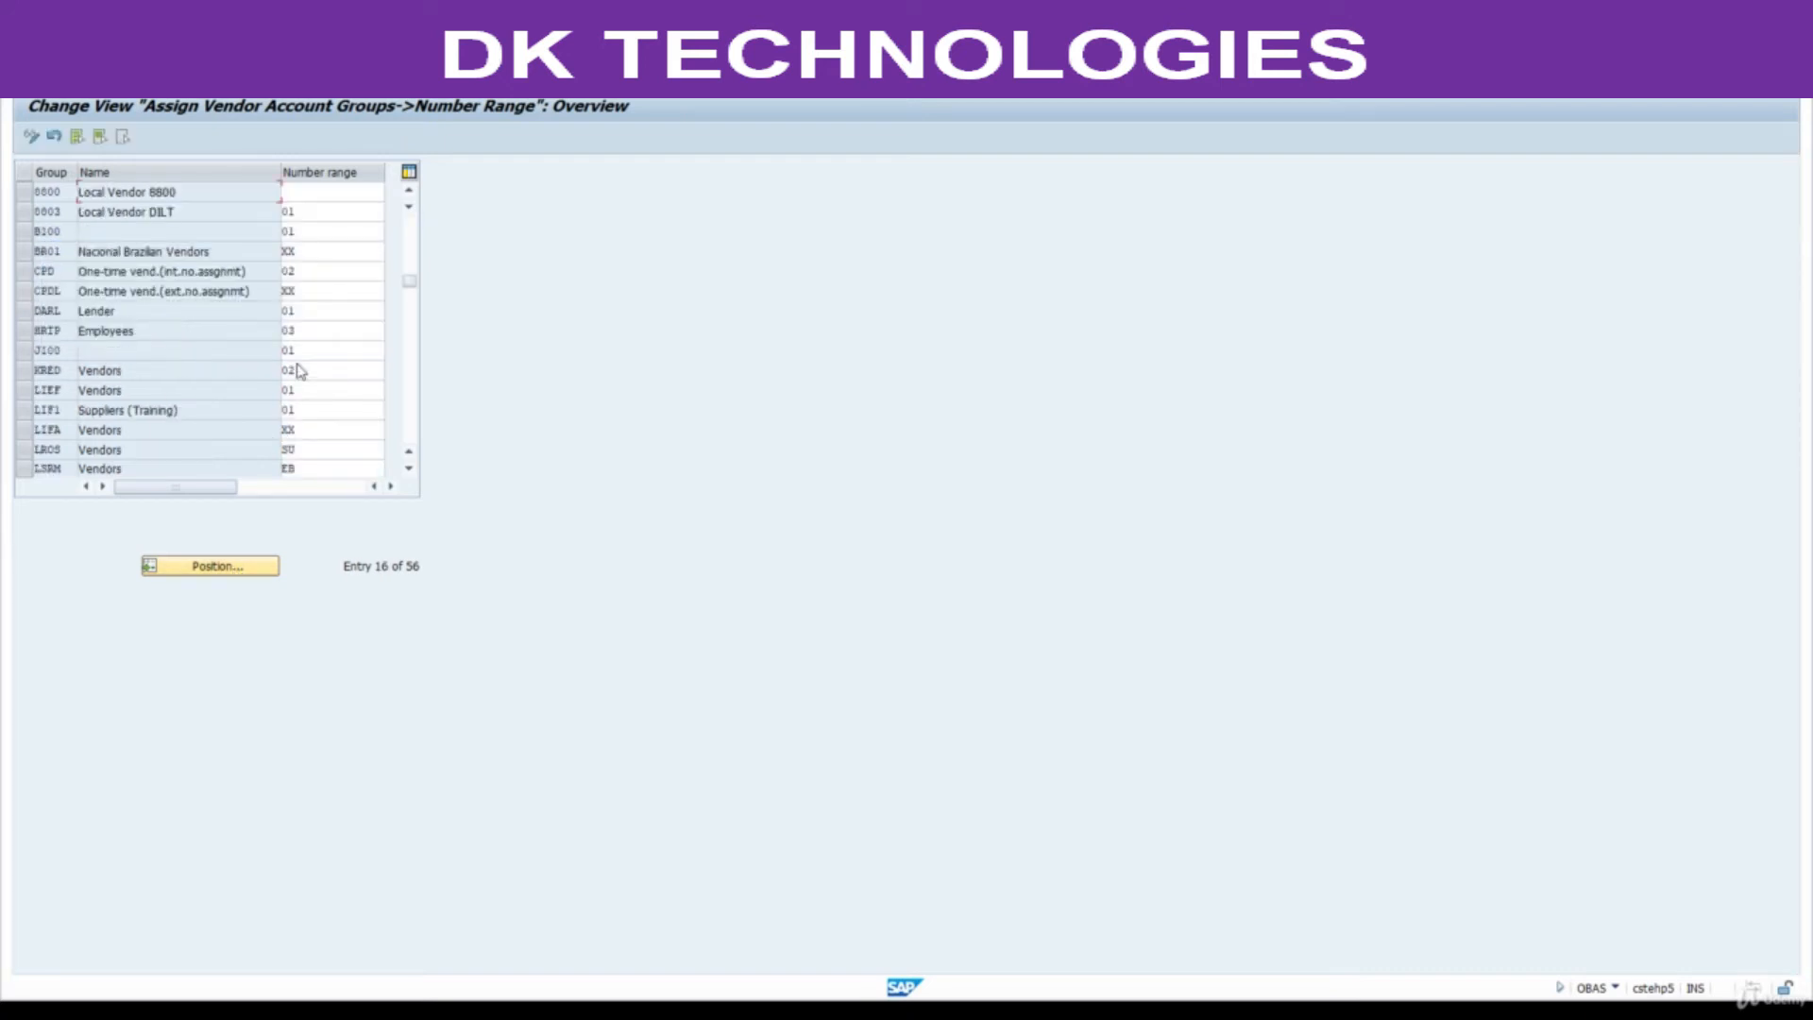
left_click(312, 192)
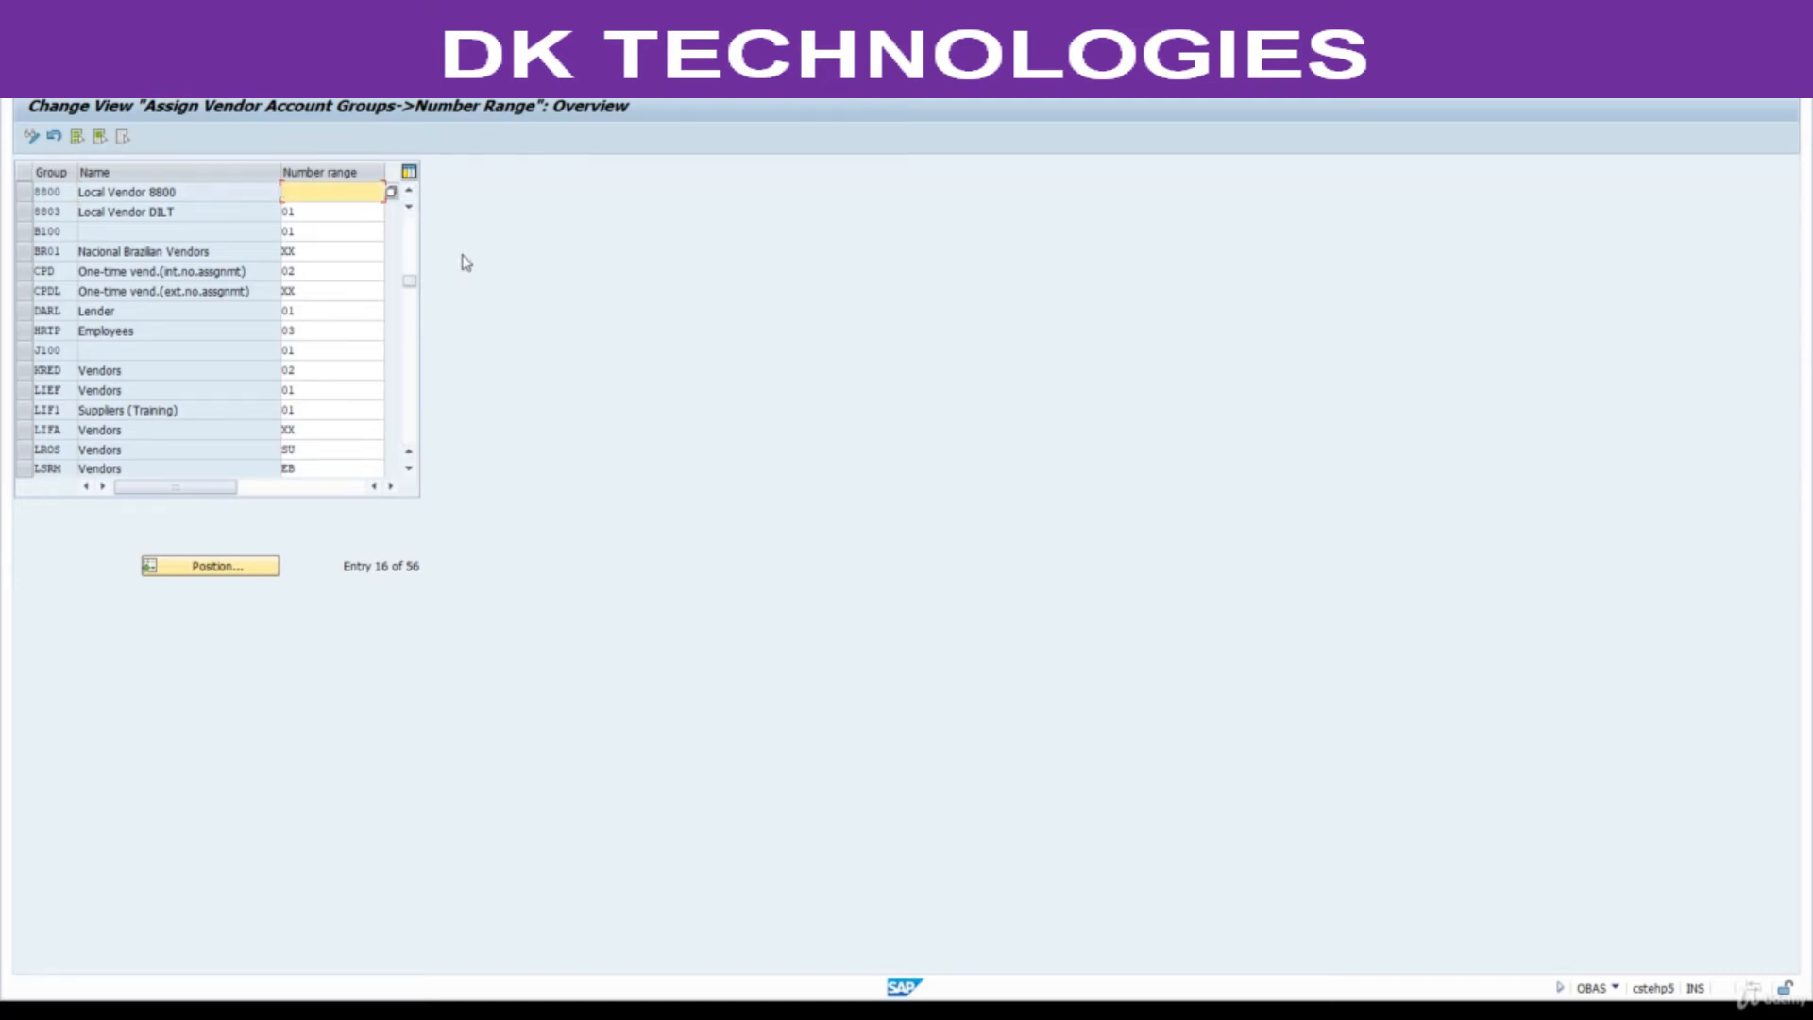
key("F4")
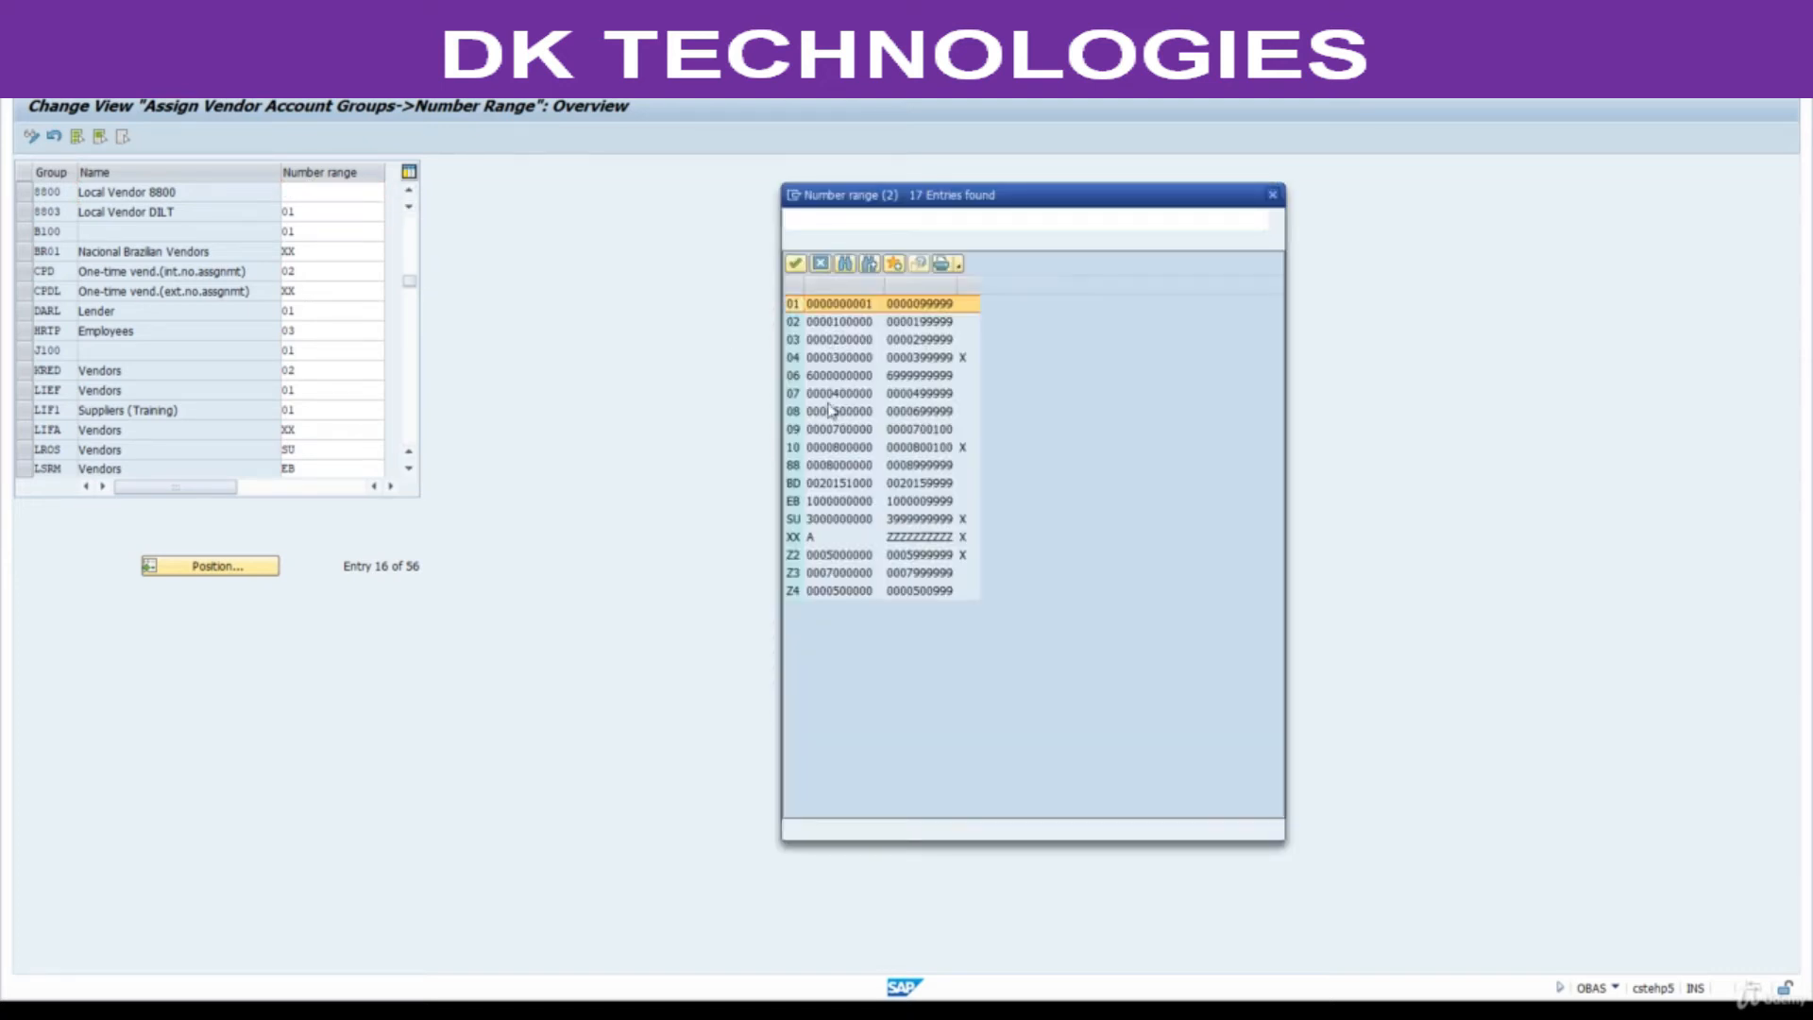
double_click(830, 469)
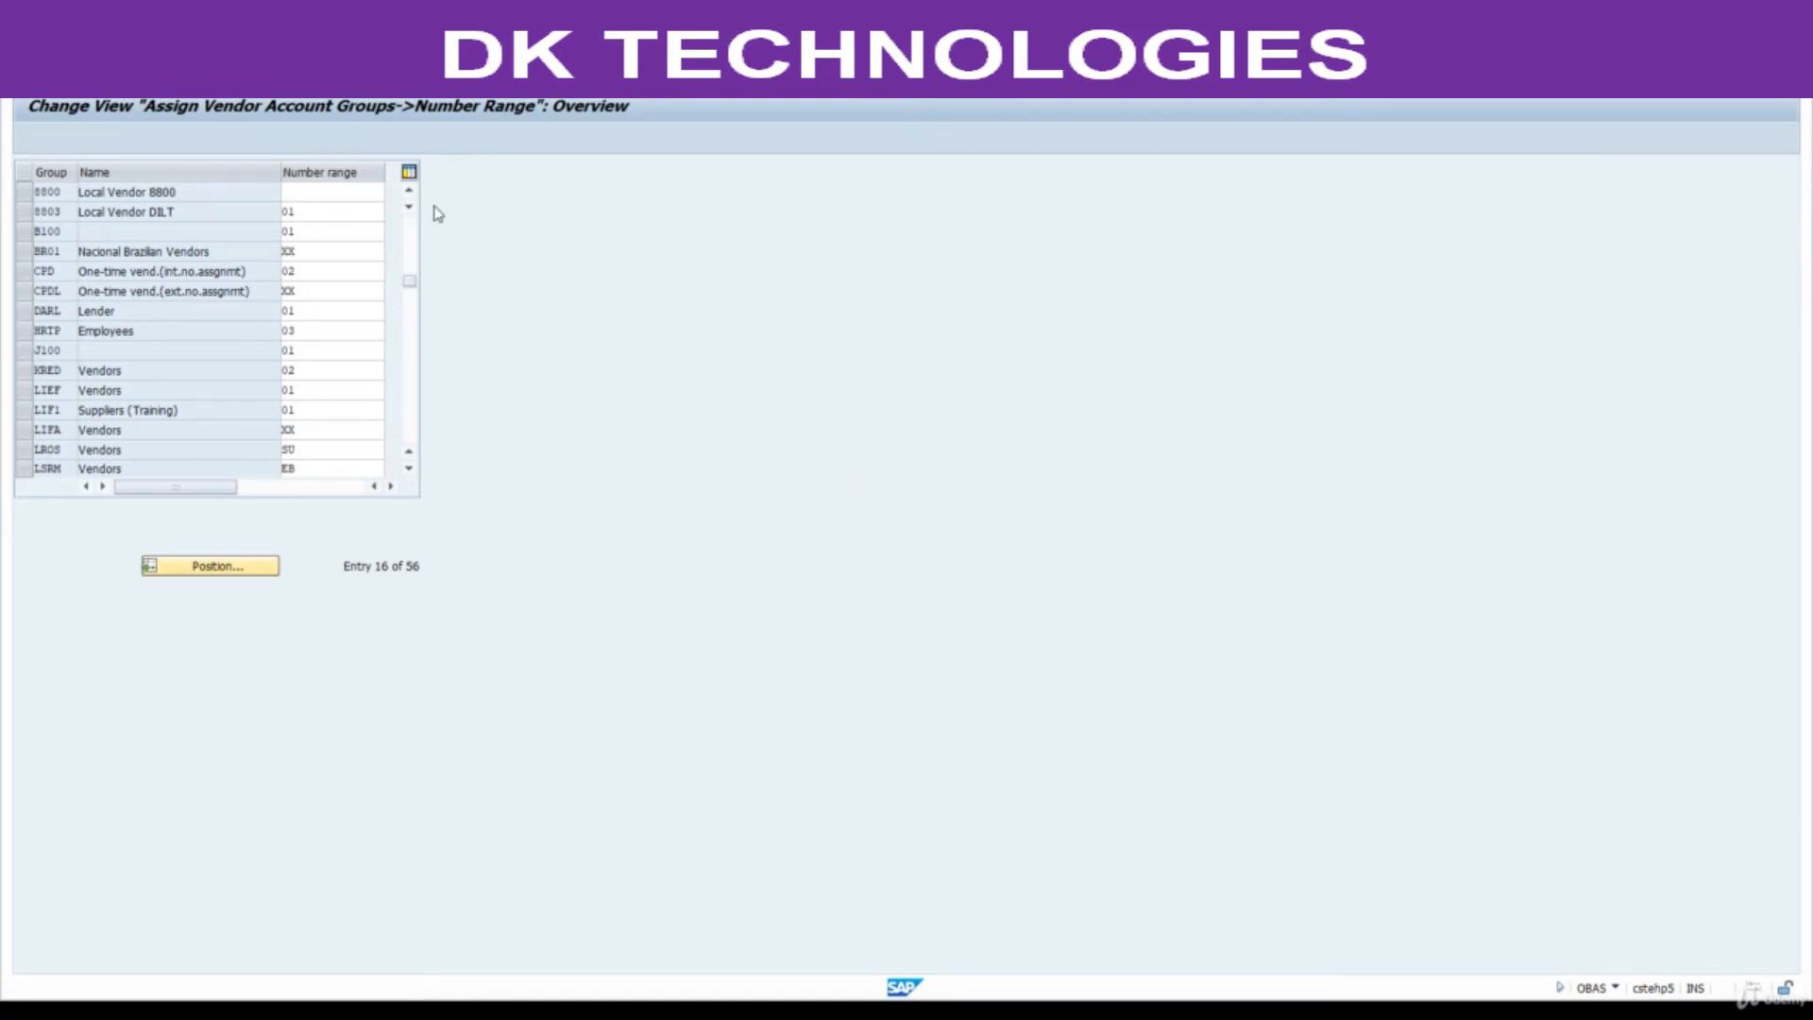
key("ctrl+s")
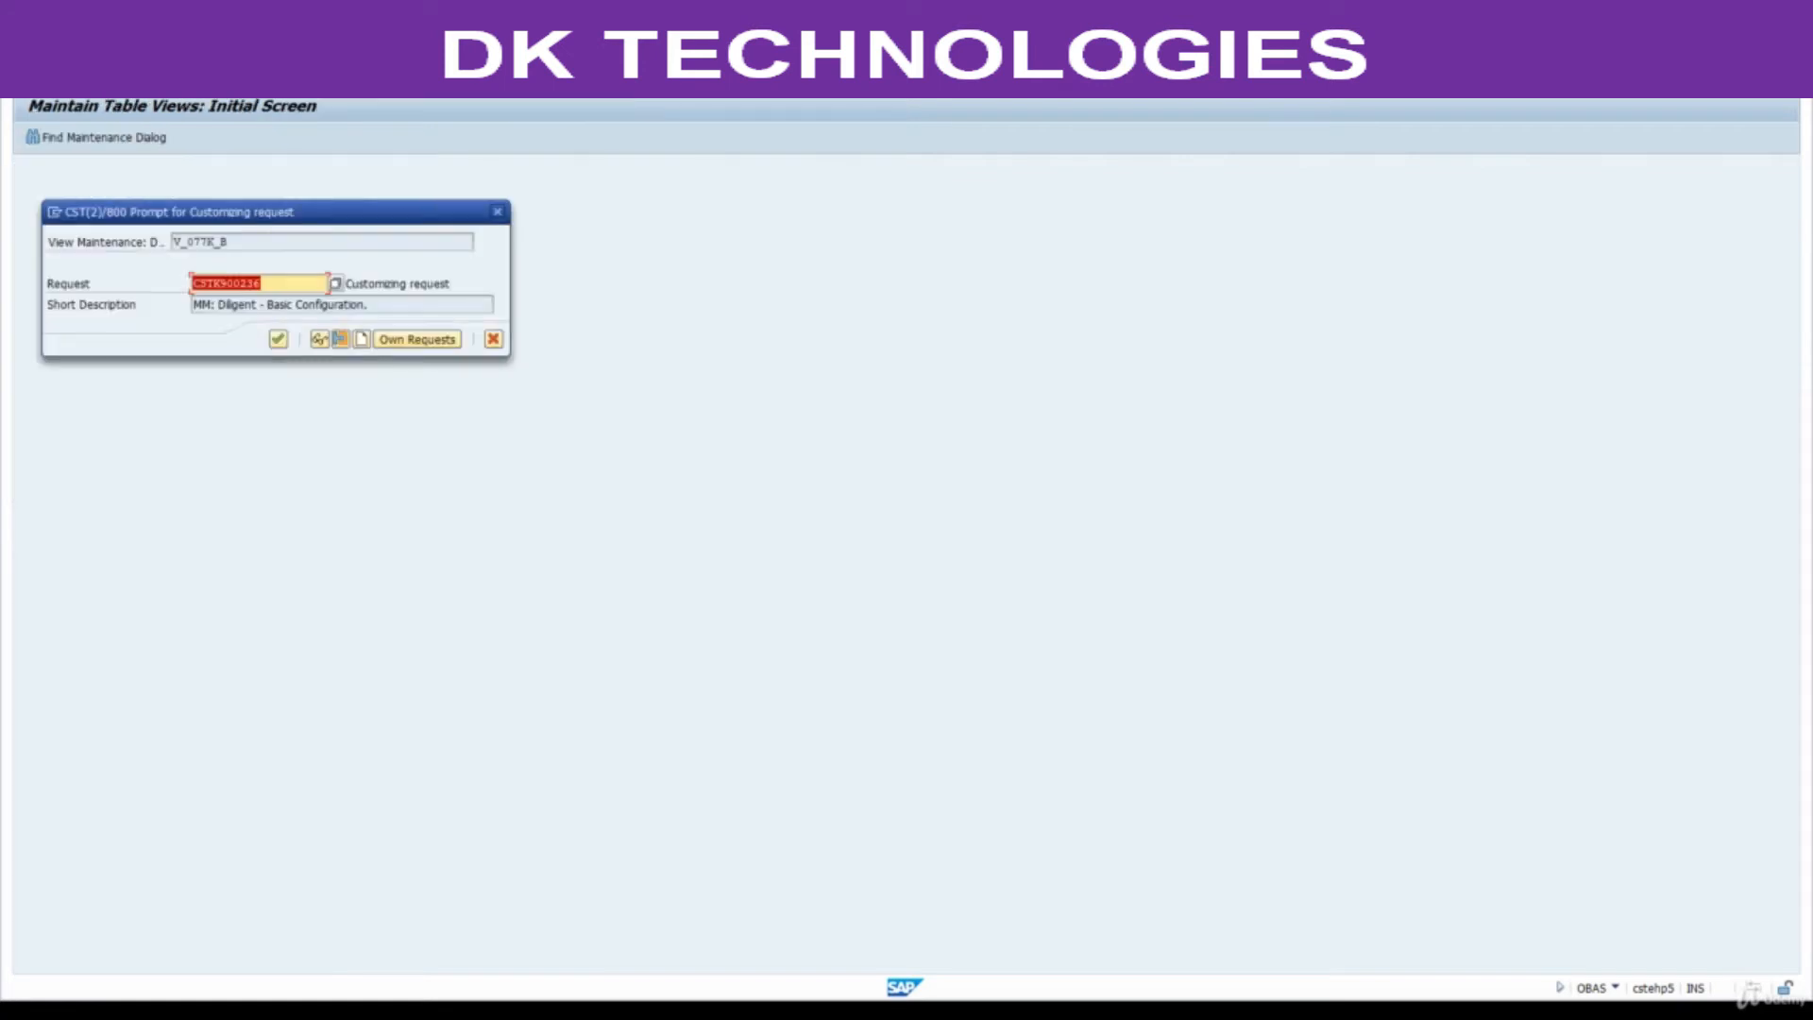
left_click(279, 338)
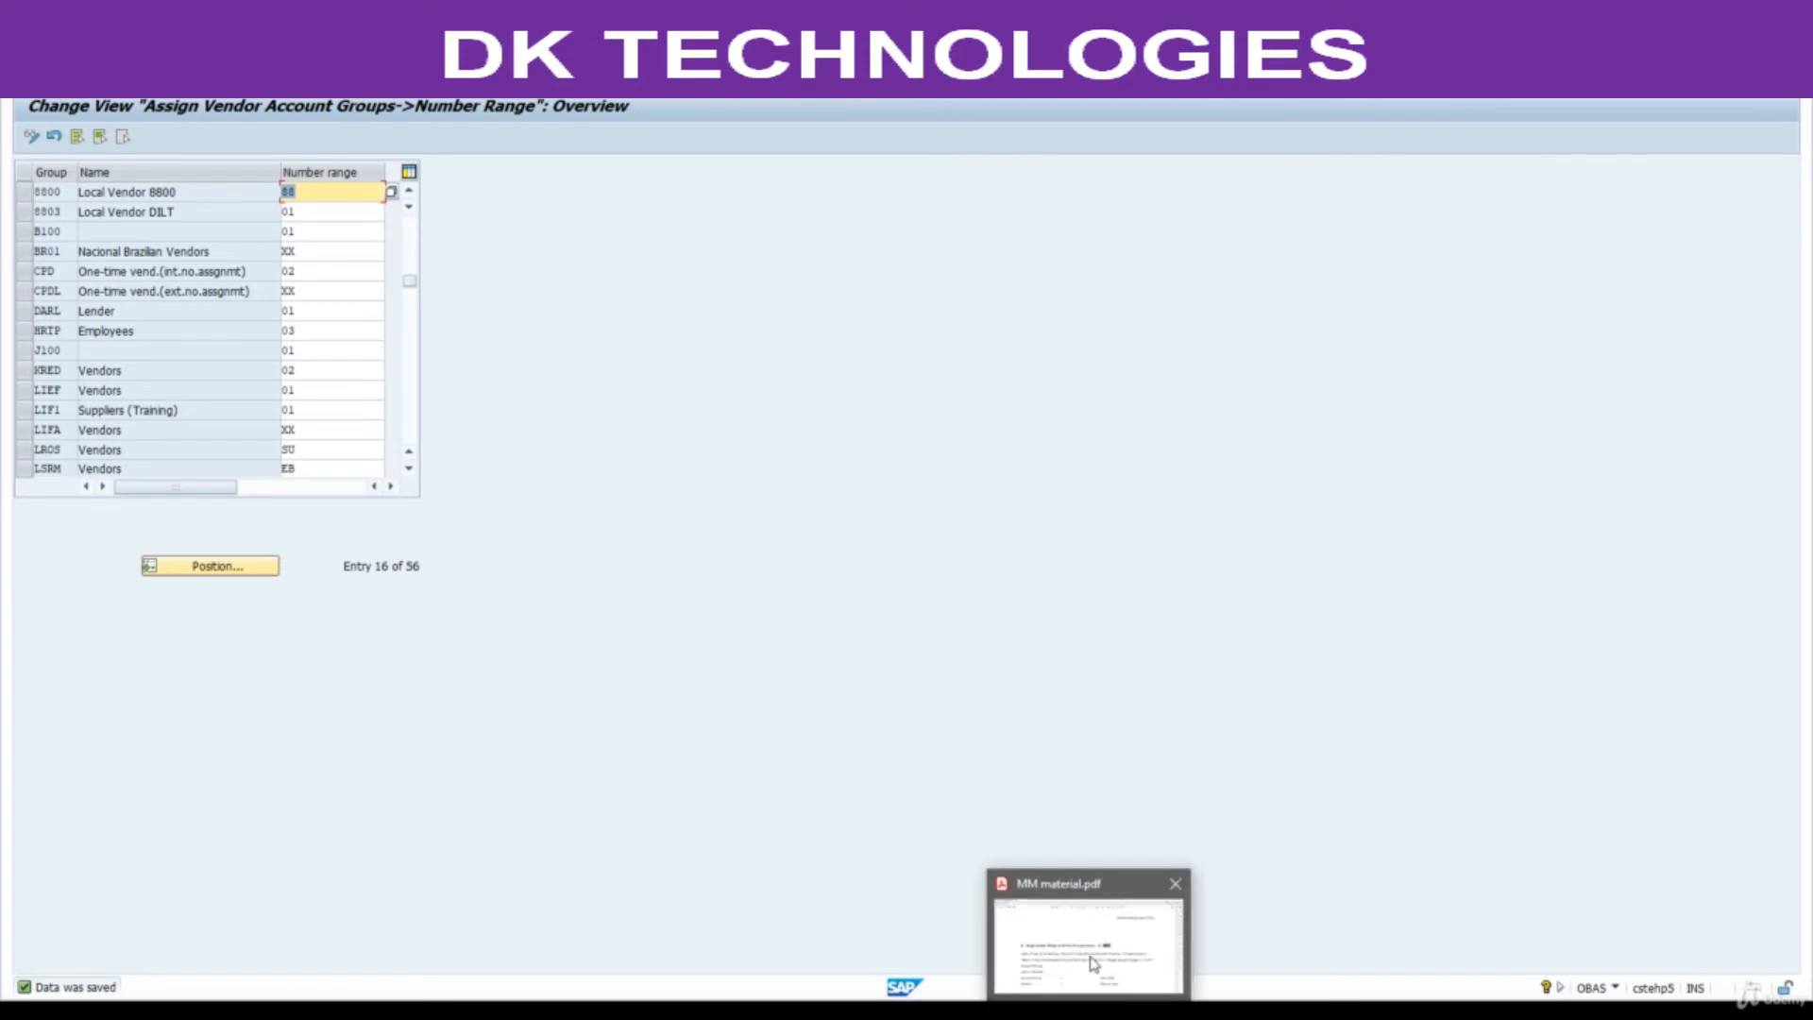
Look up the Vendor Master Data transaction in MM material.pdf, and run XK01 in SAP.
left_click(1086, 954)
scroll(952, 773, "down", 6)
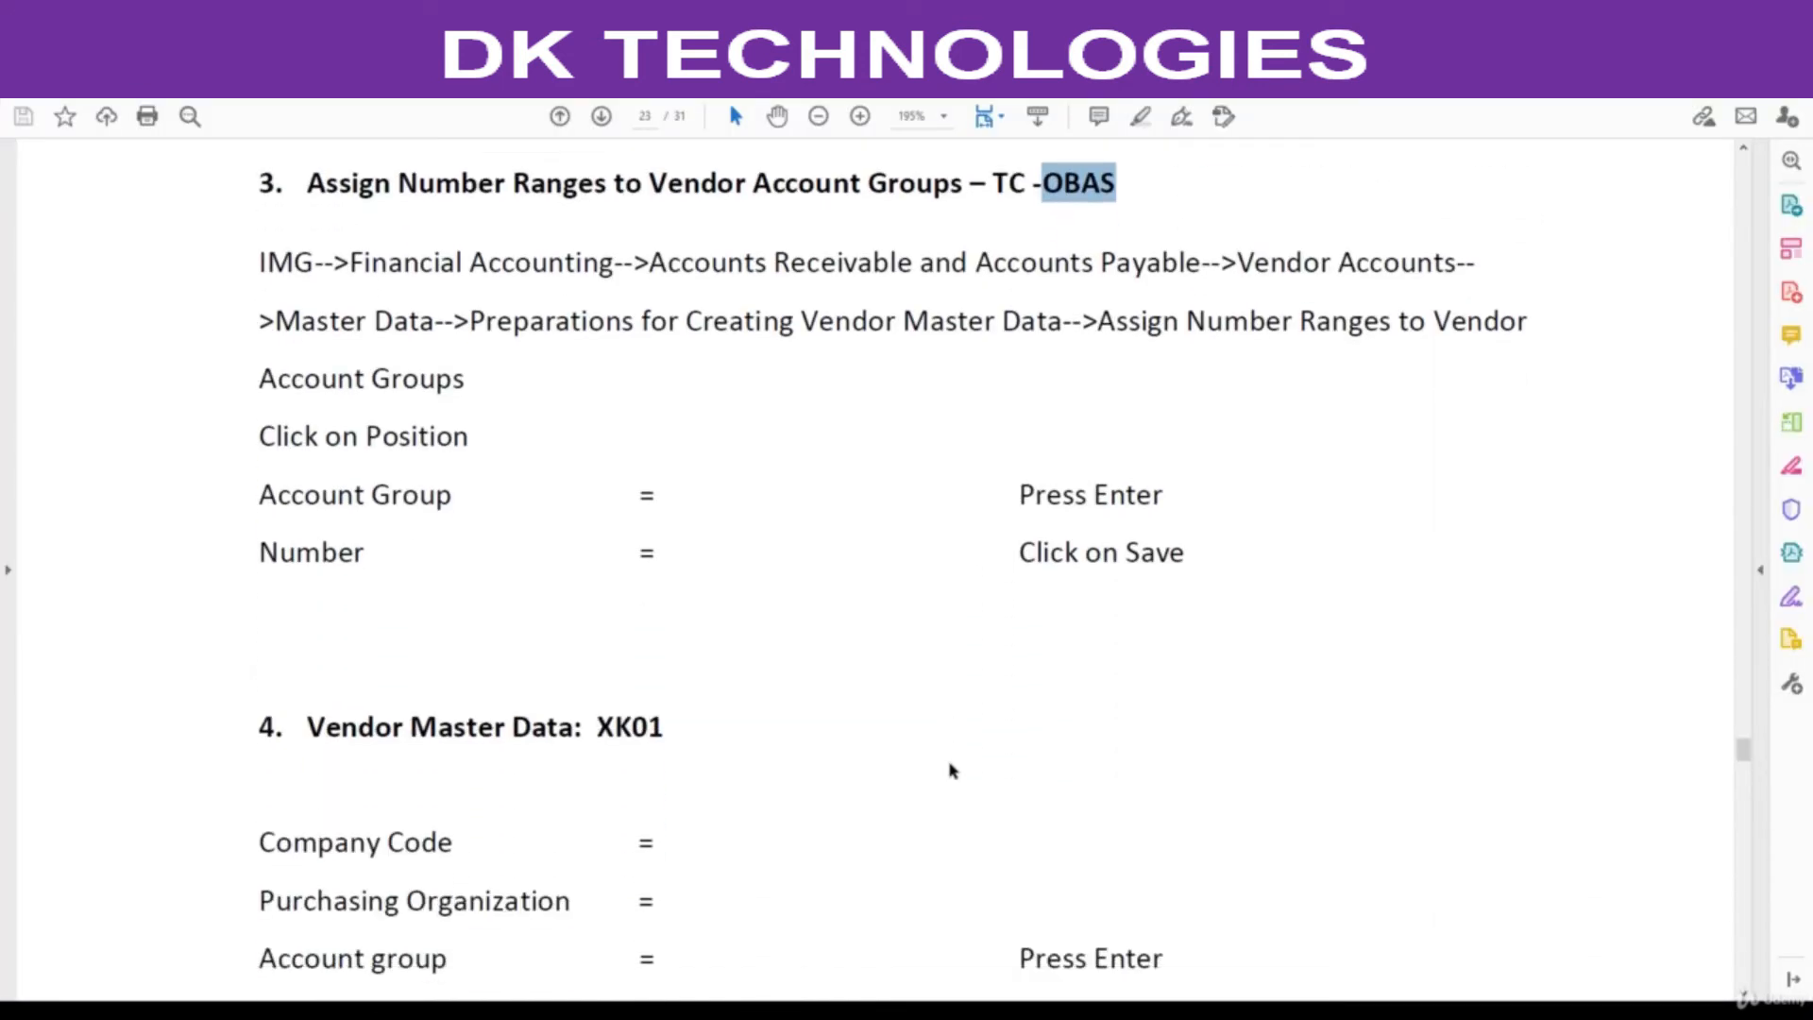
scroll(952, 773, "down", 2)
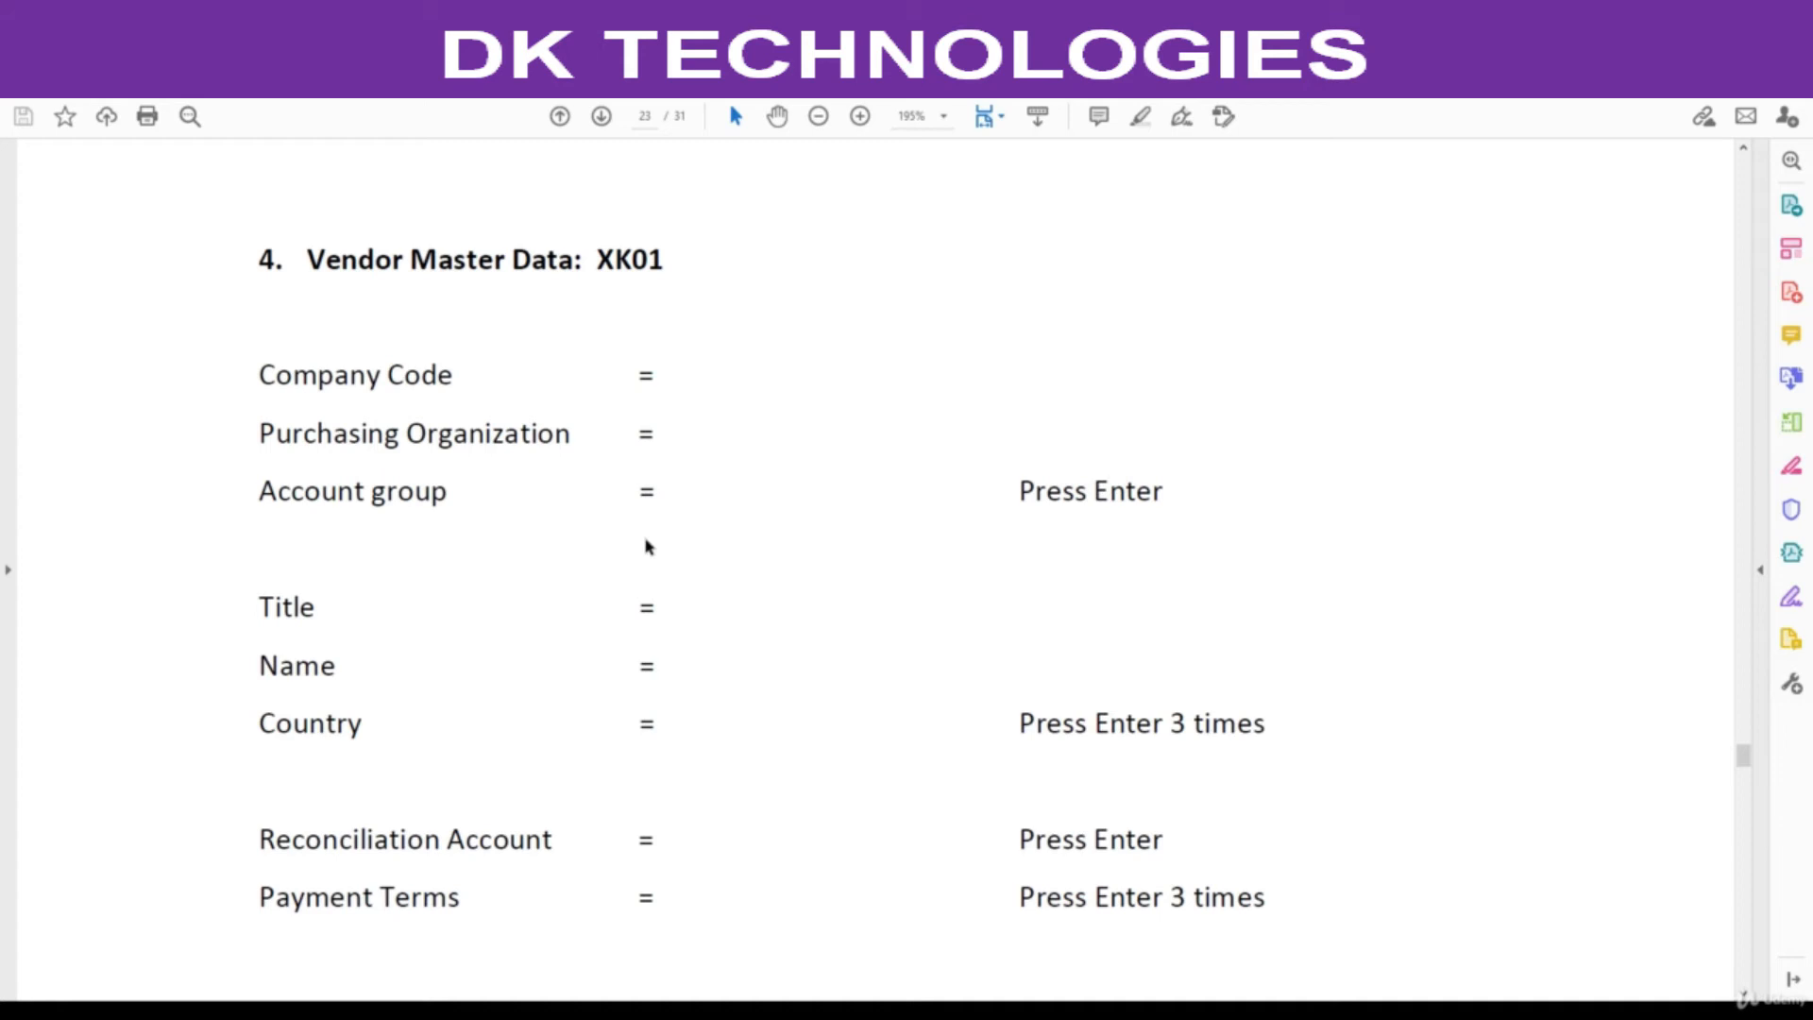
left_click_drag(598, 261, 689, 260)
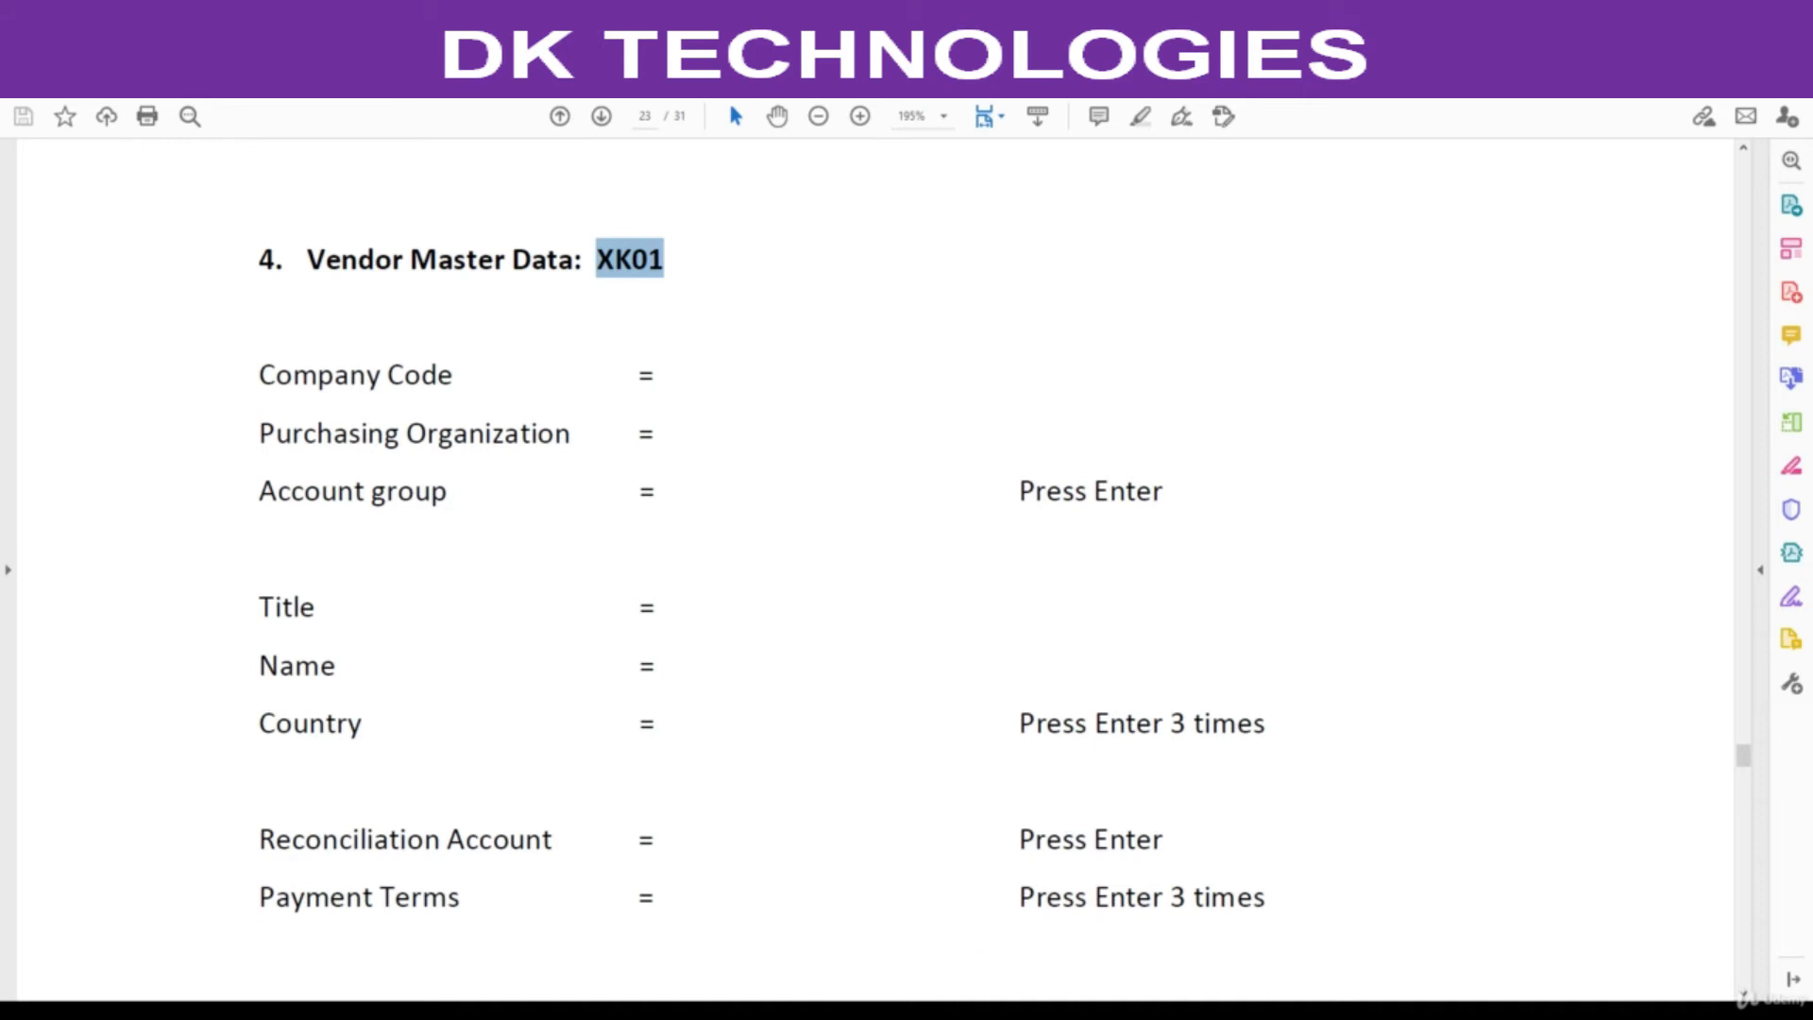
key("alt+Tab")
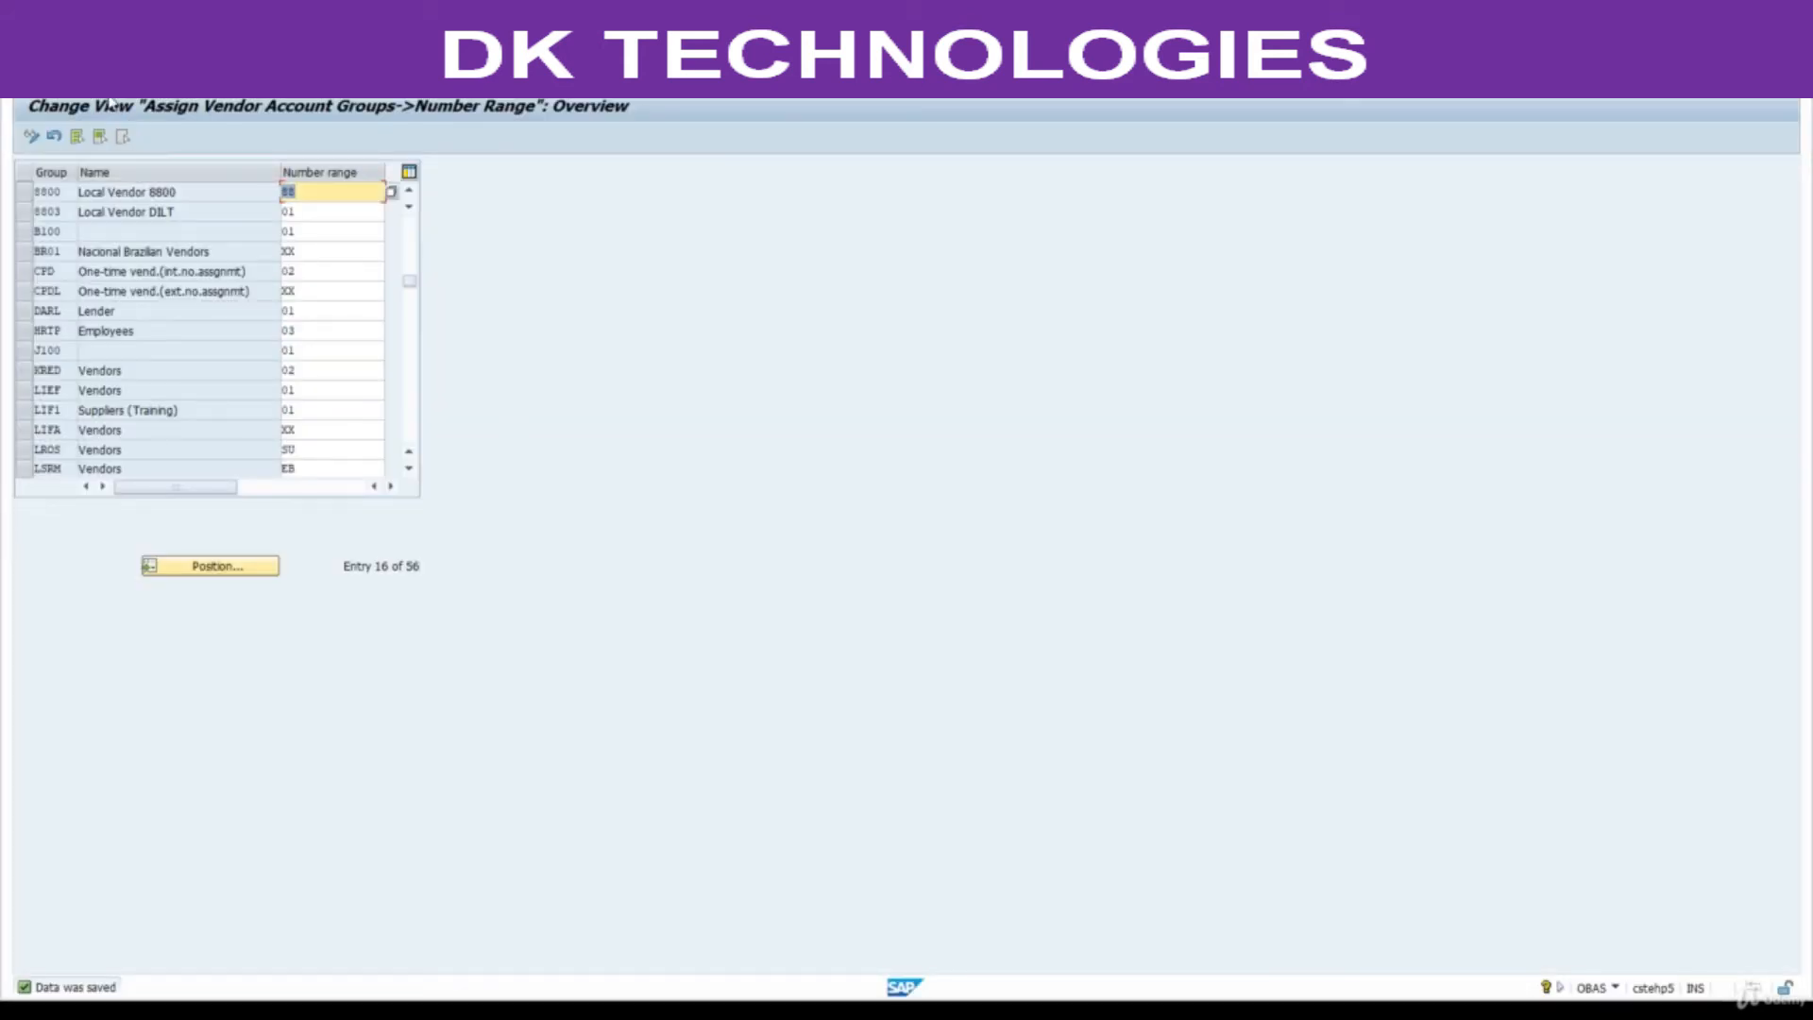
left_click(108, 80)
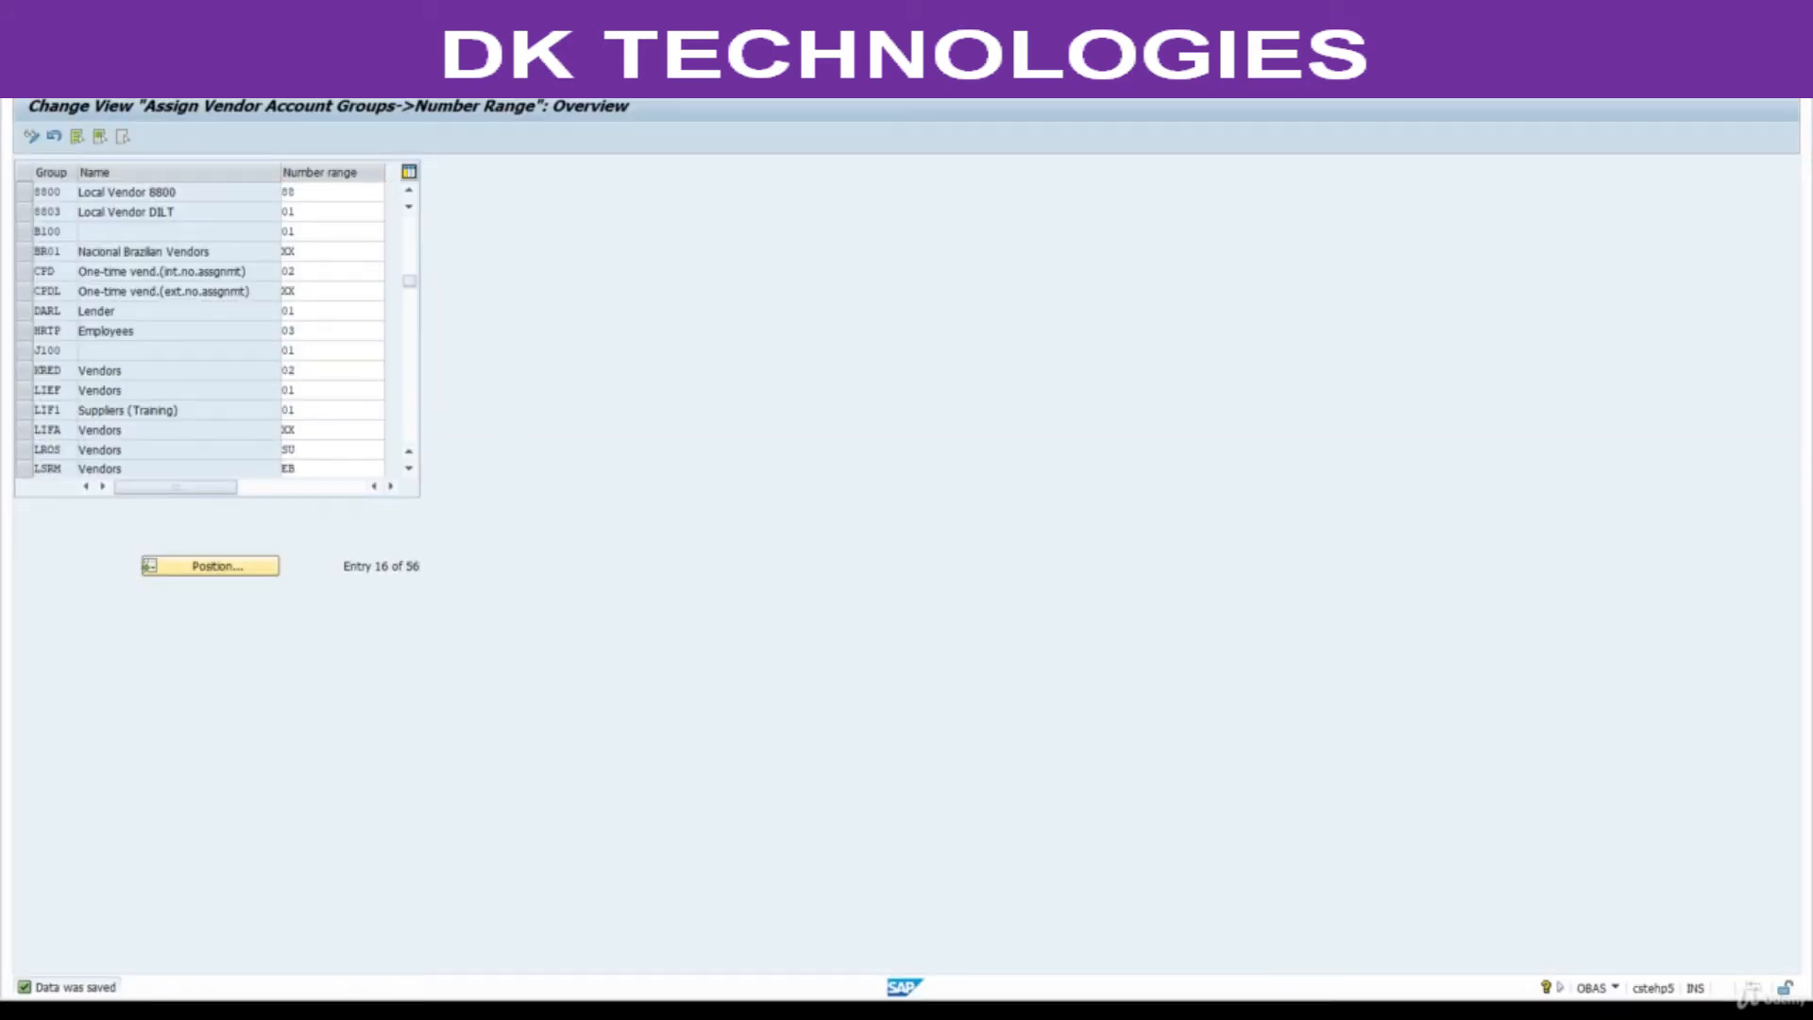
key("Return")
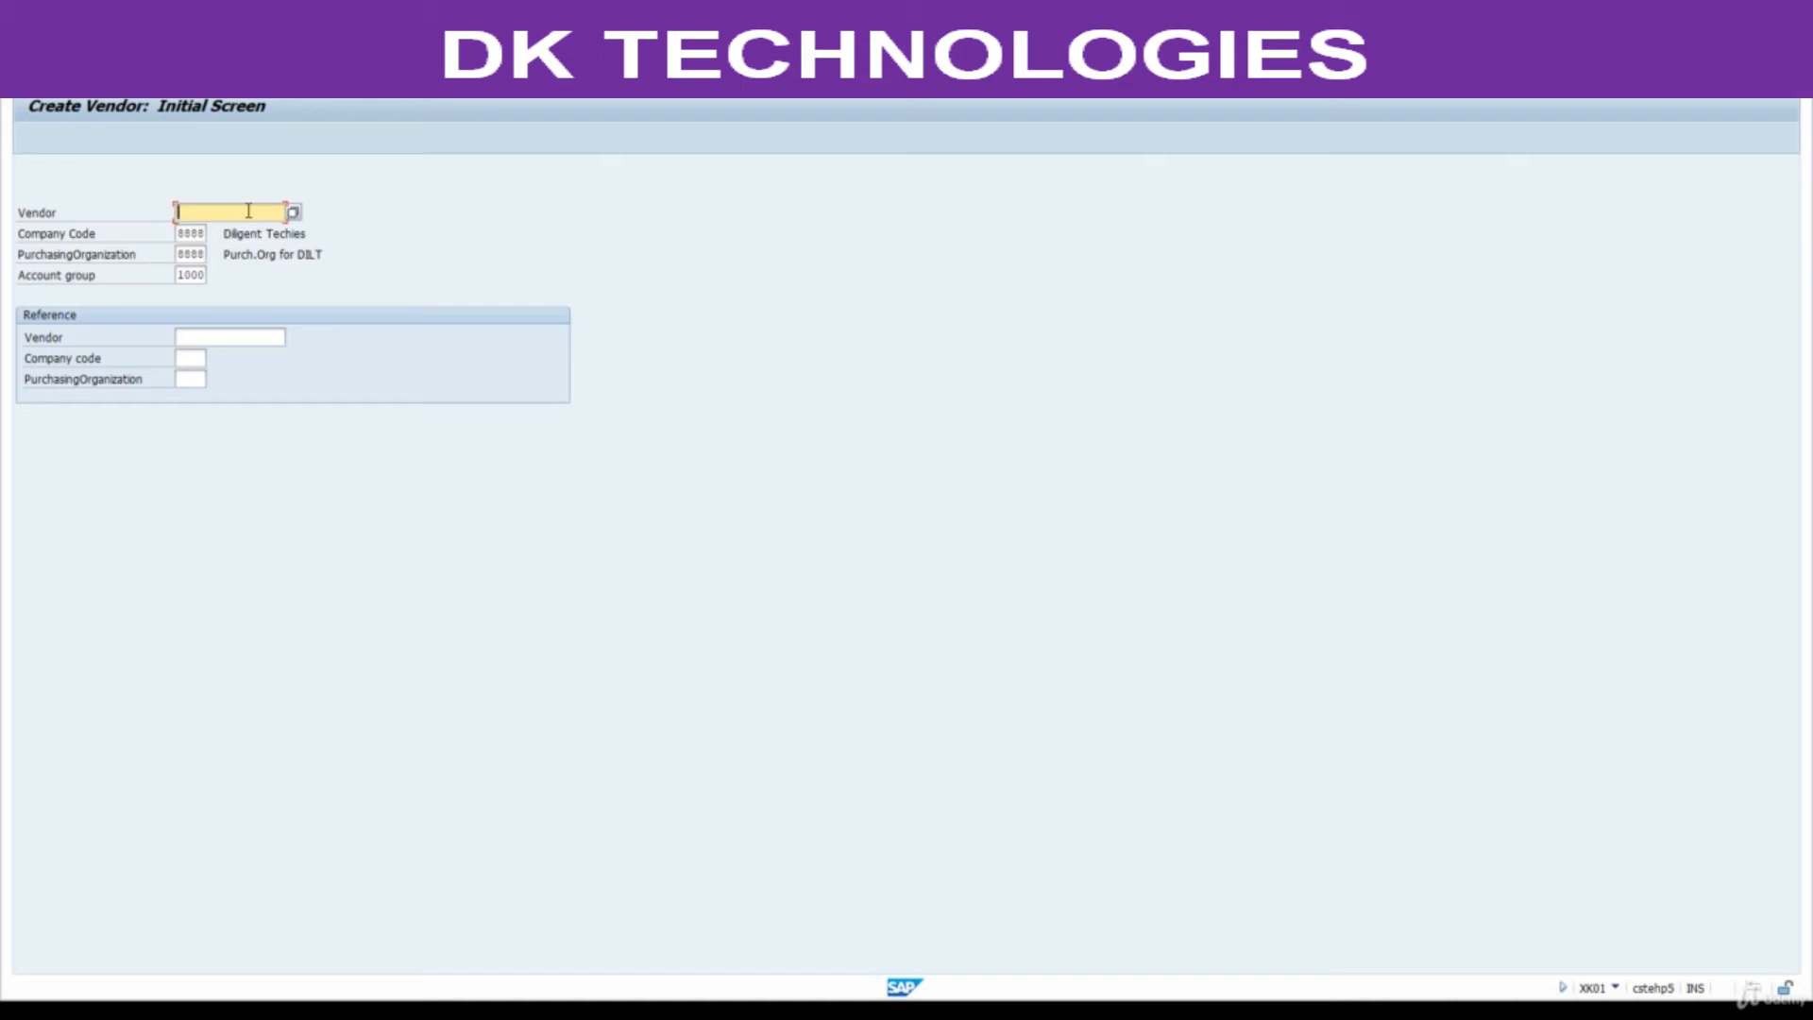
Set company code, purchasing organization and account group all to 8800, and continue to the vendor's address data.
key("Tab")
type("8800")
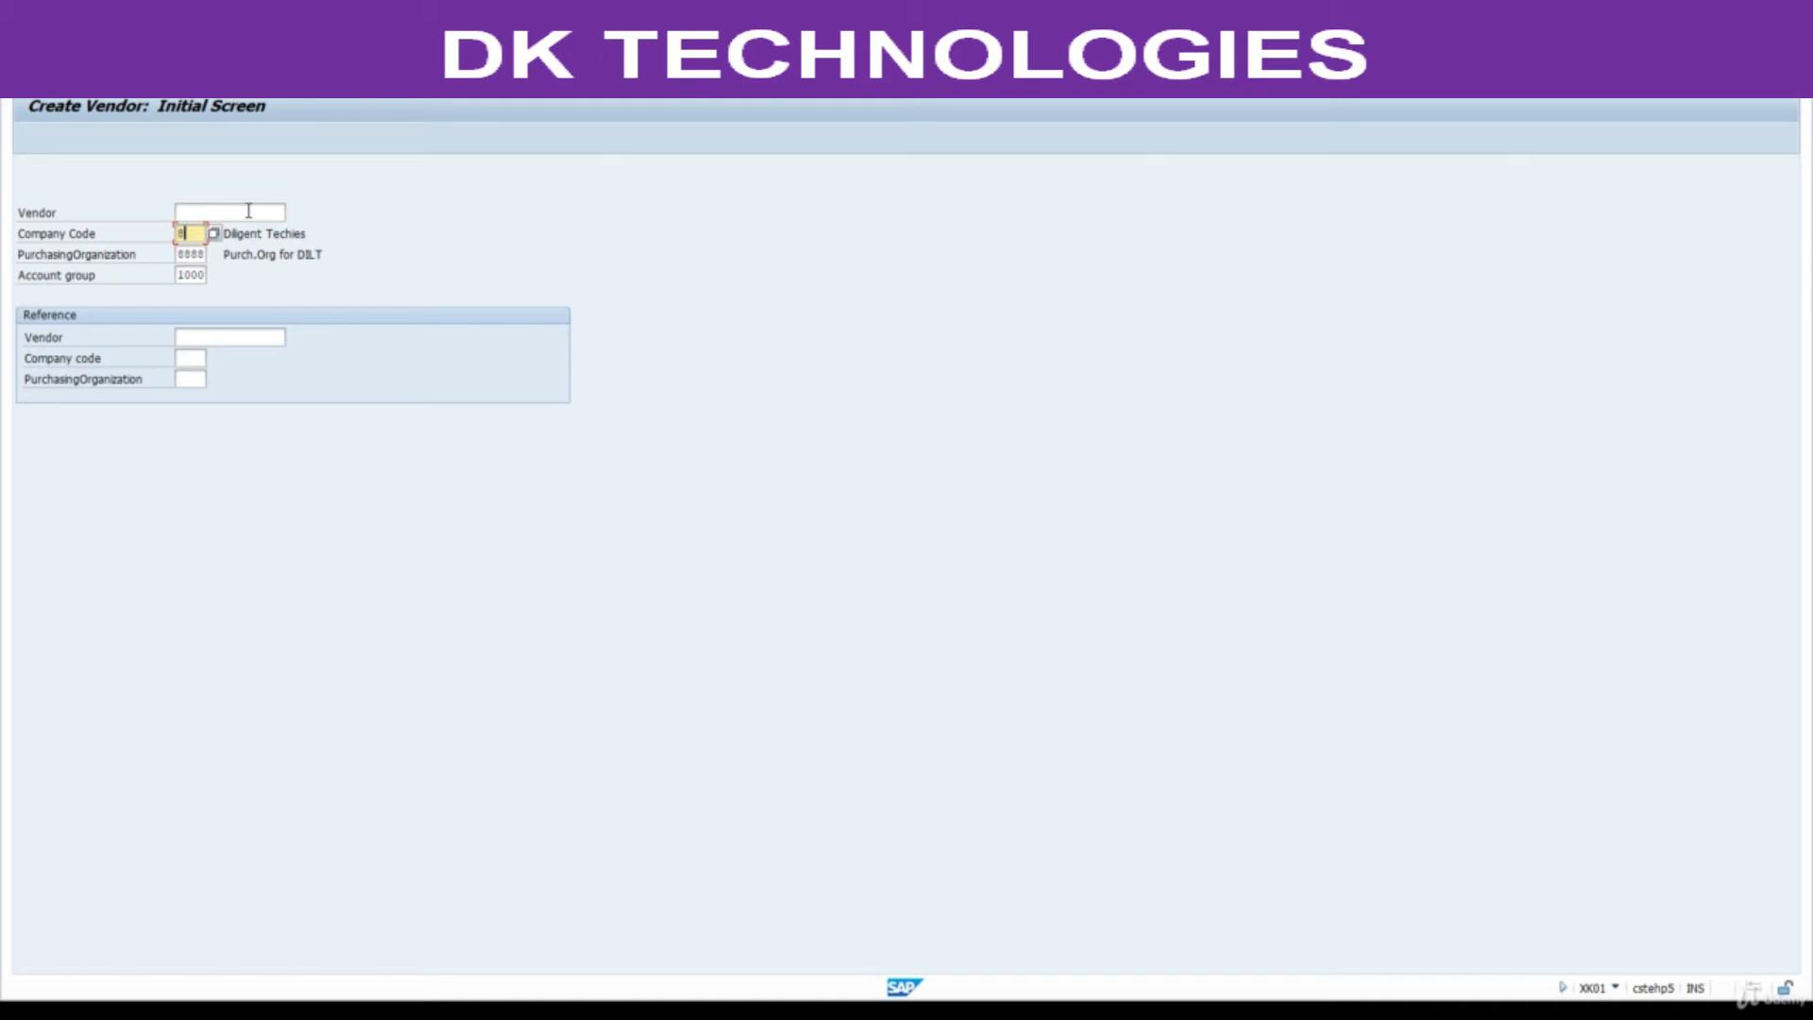
key("Tab")
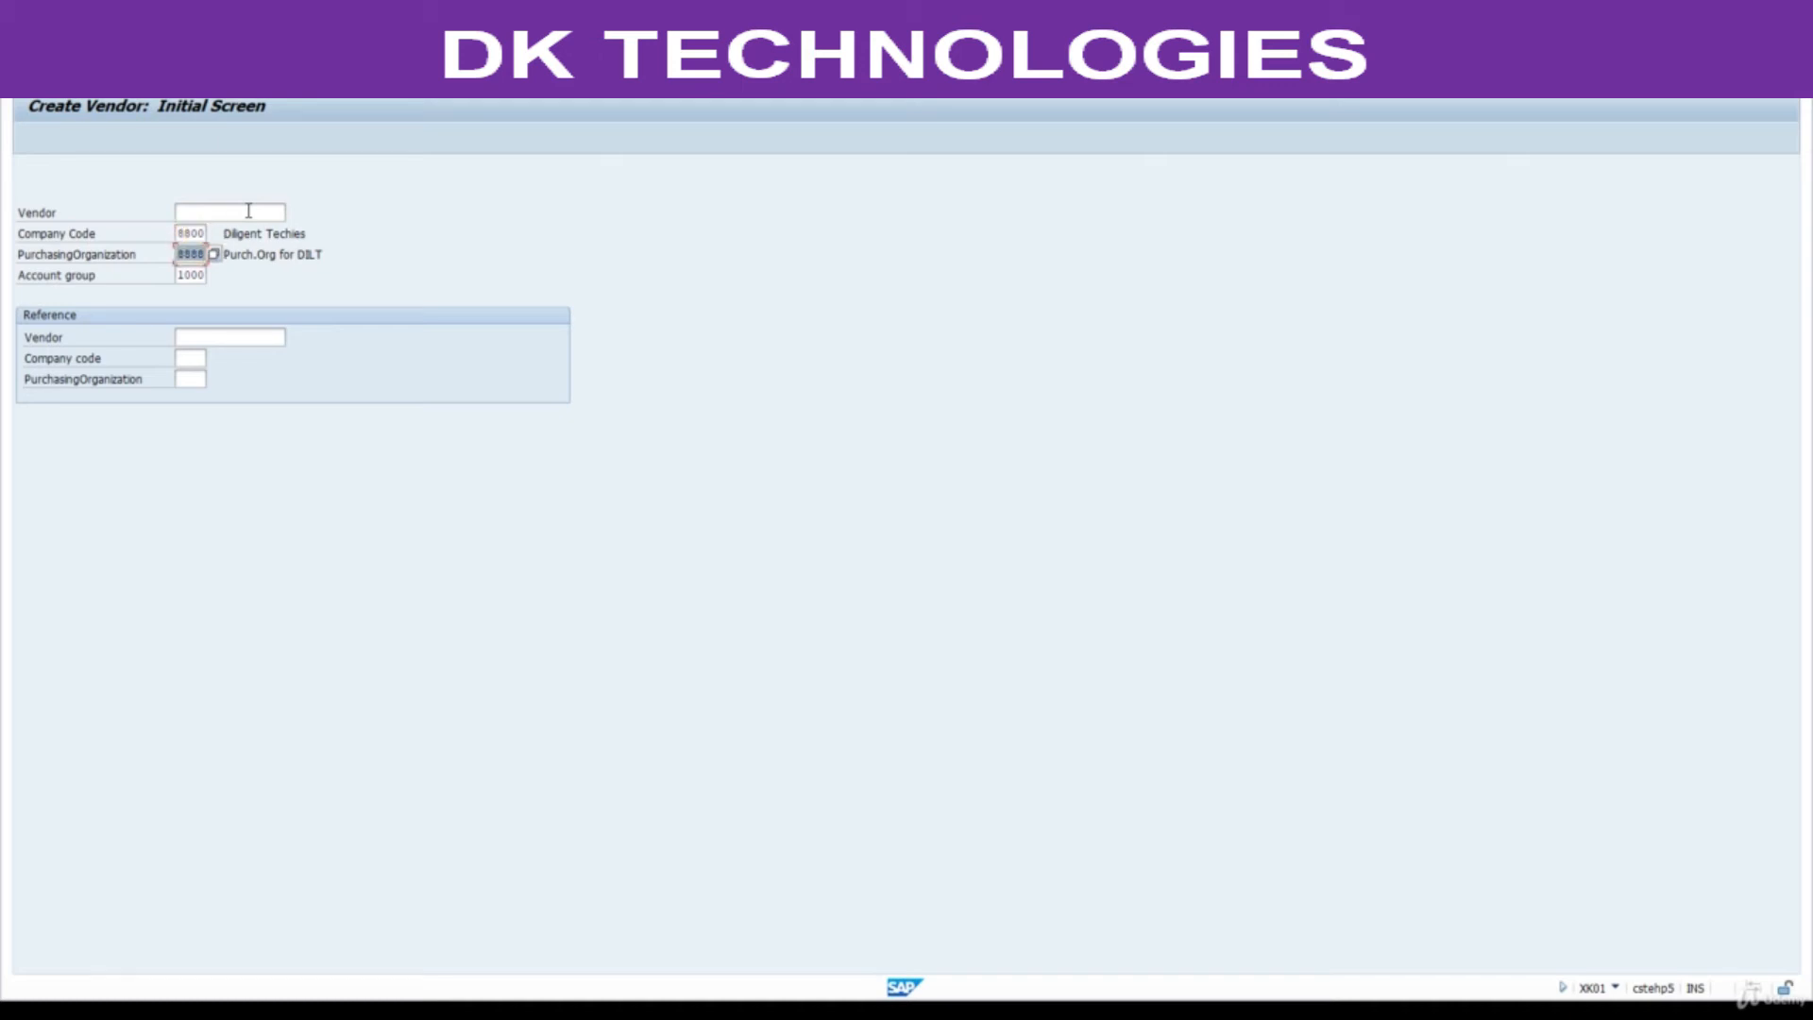
type("8800")
key("Tab")
type("8800")
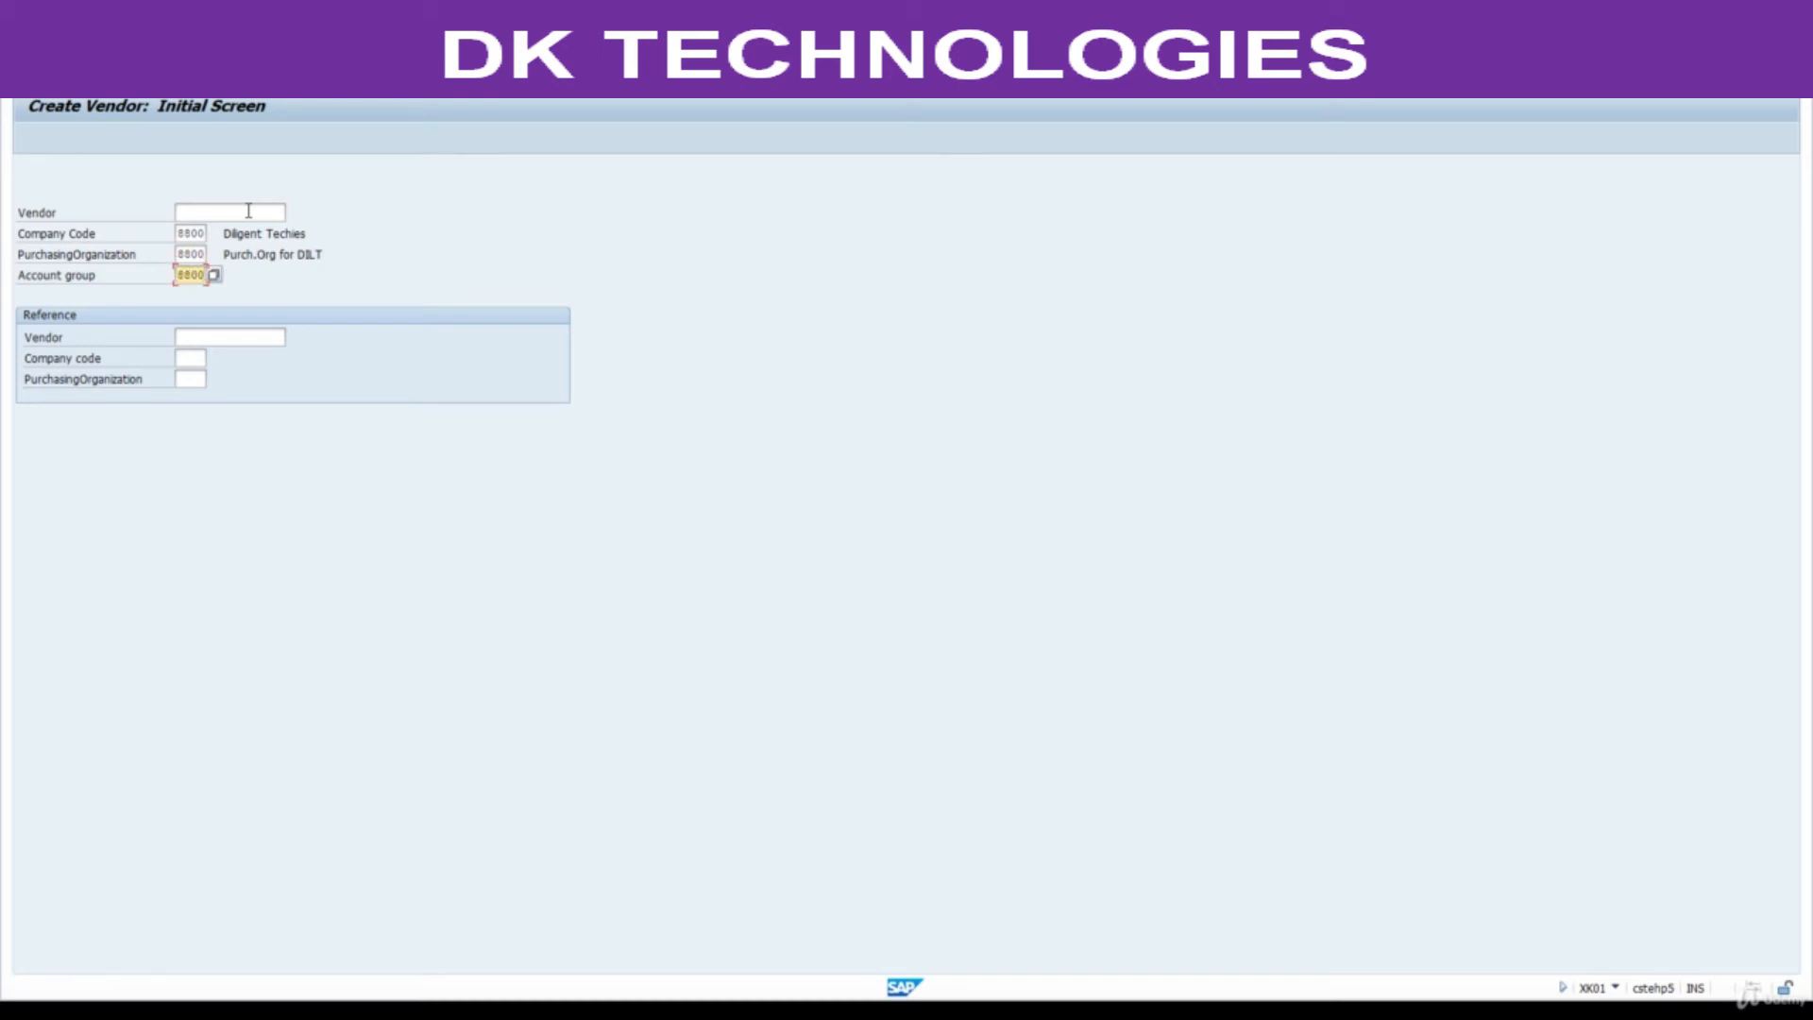
key("Return")
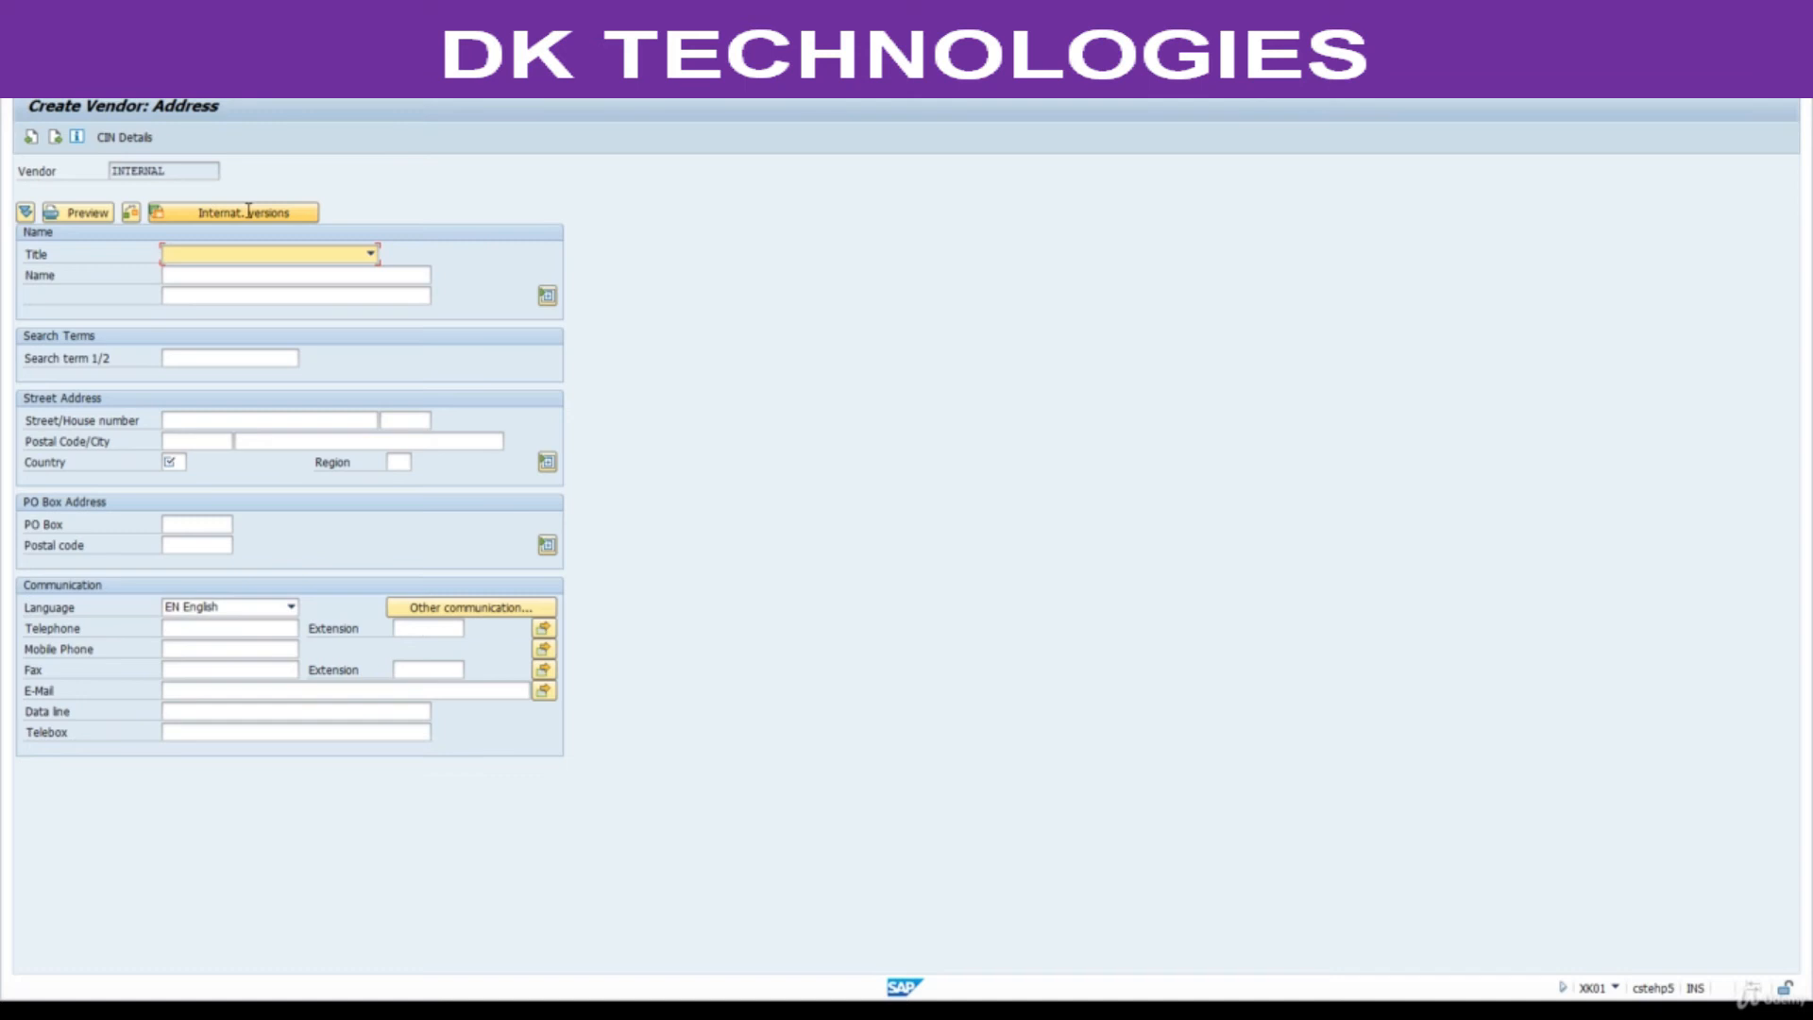
Fill in the vendor address with title Company, name Xcite Computers and country IN, and continue.
left_click(280, 262)
left_click(243, 274)
left_click(224, 275)
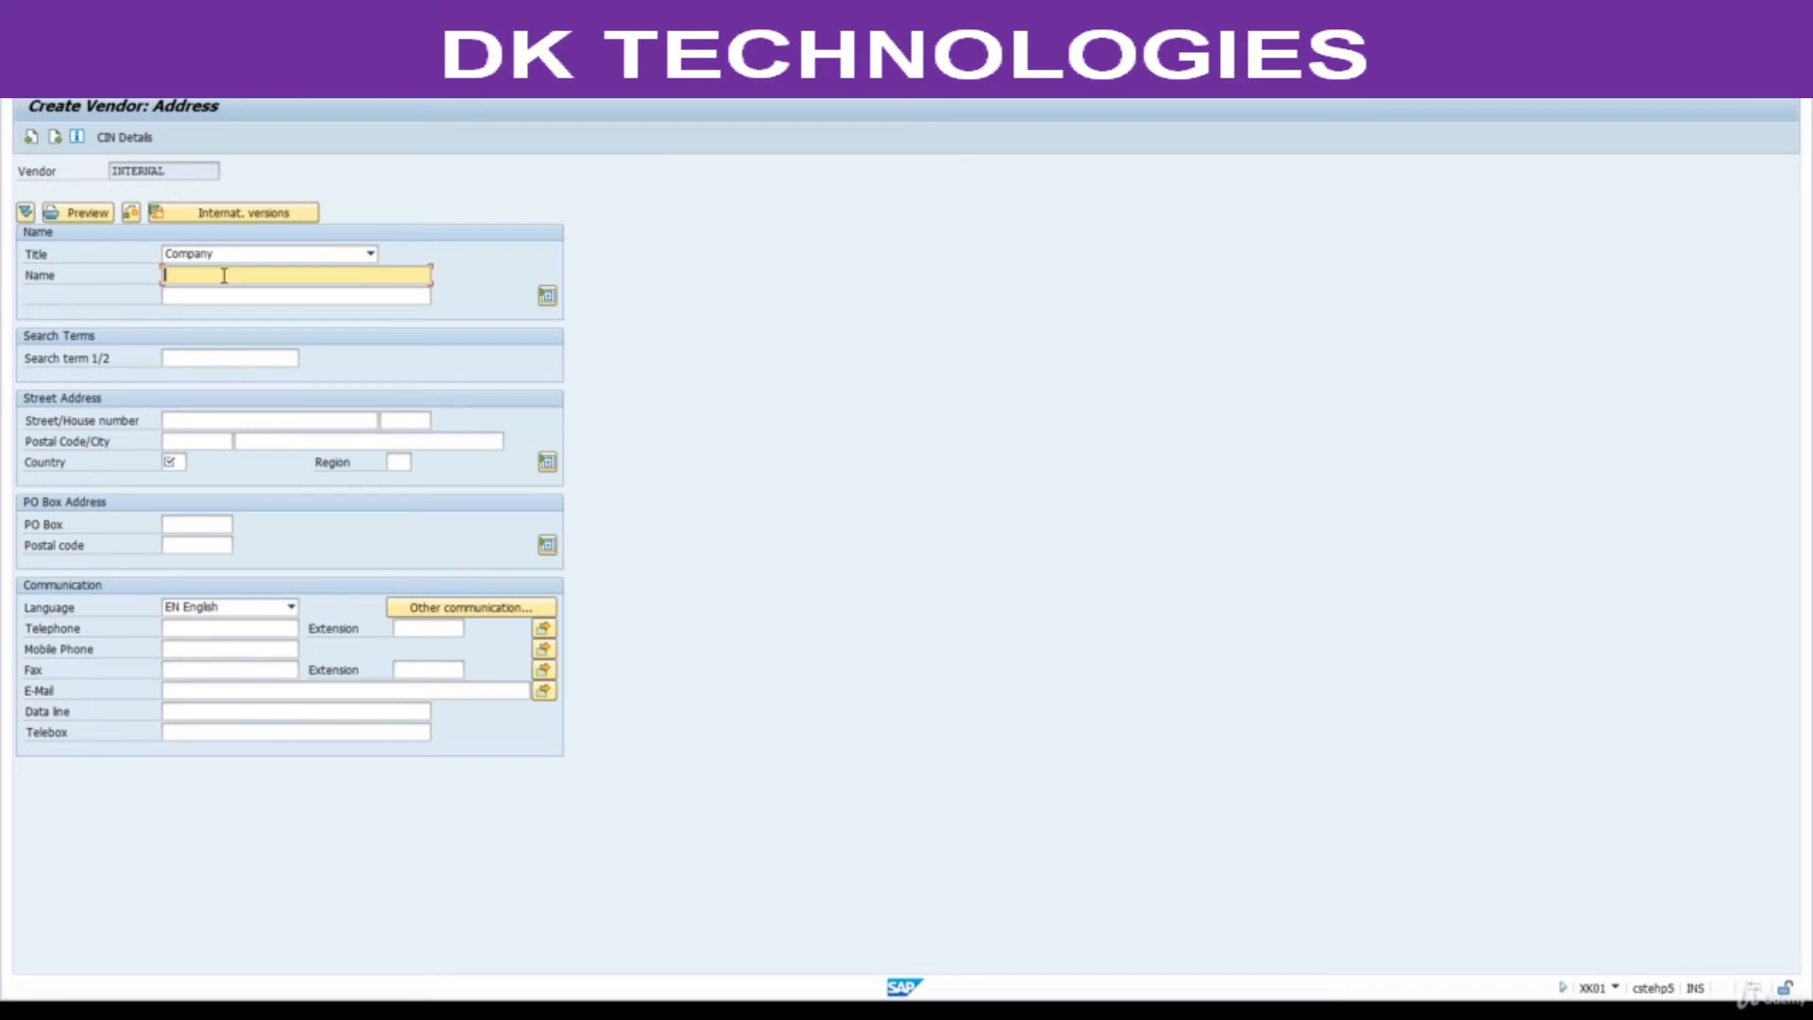
type("Xcite Computers")
left_click(182, 463)
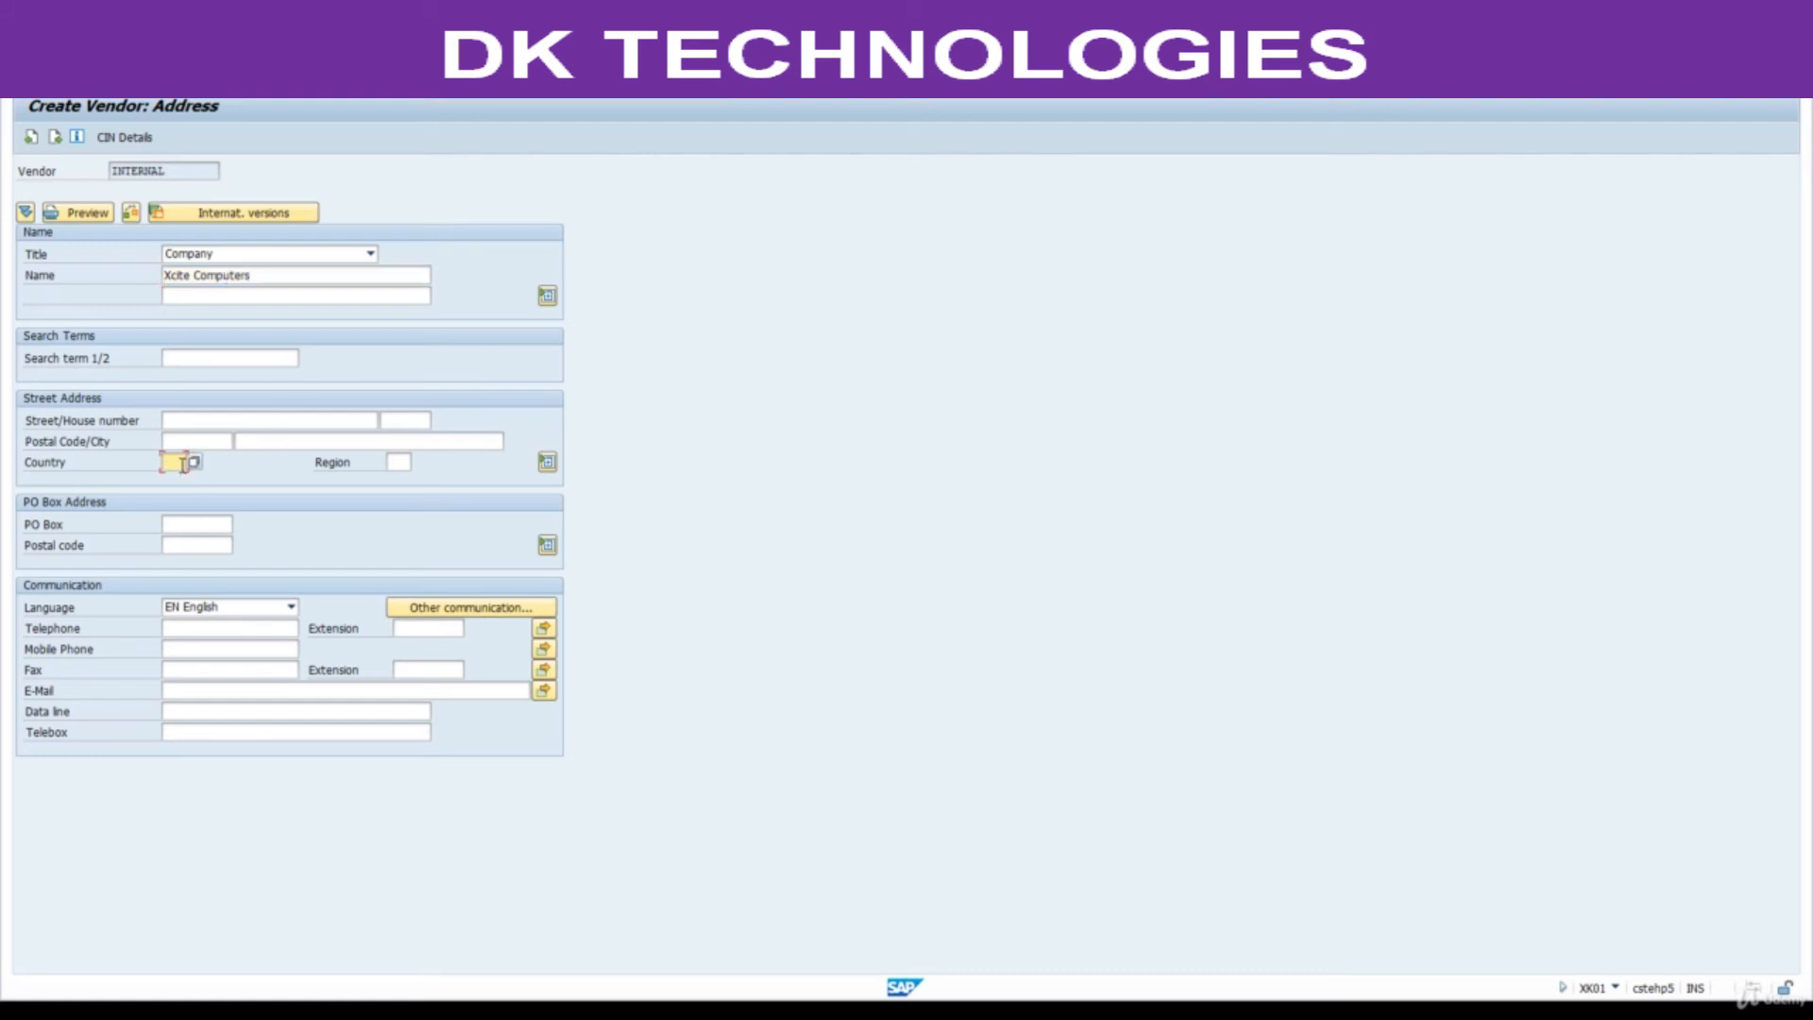
type("in")
key("Return")
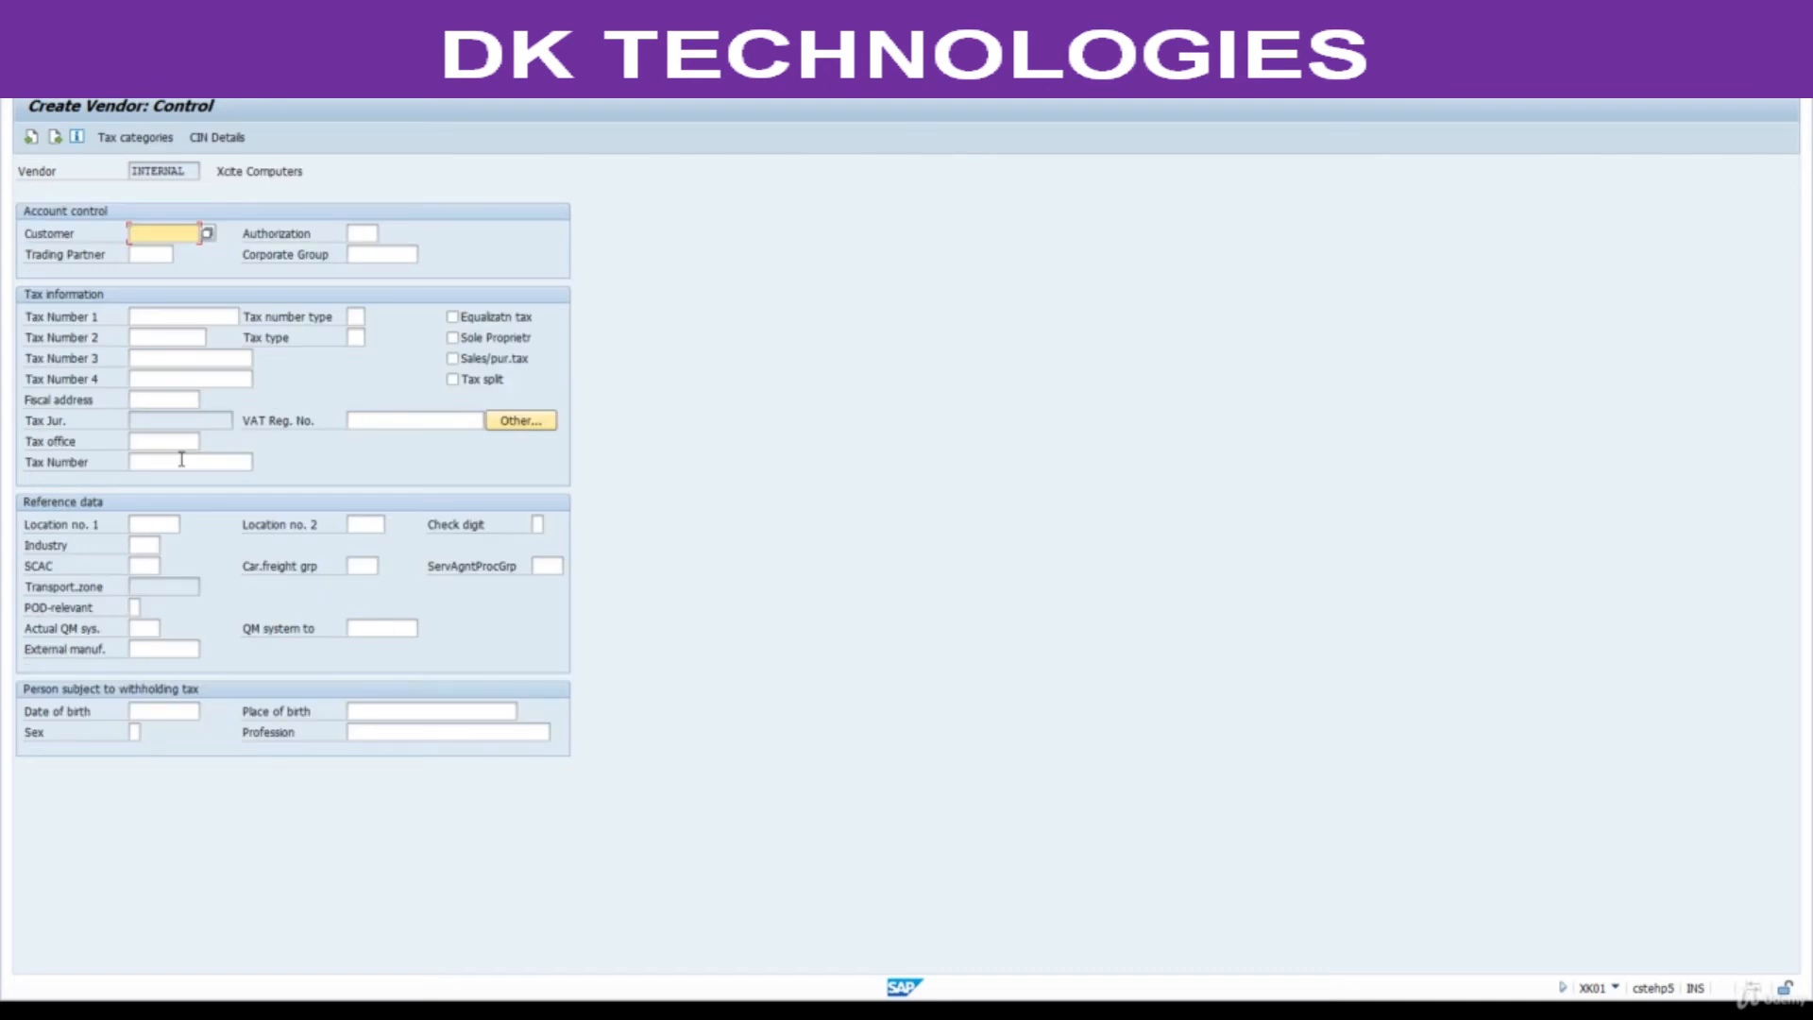
Leave the control, payment transactions and contact person data empty and continue to the accounting information.
key("Return")
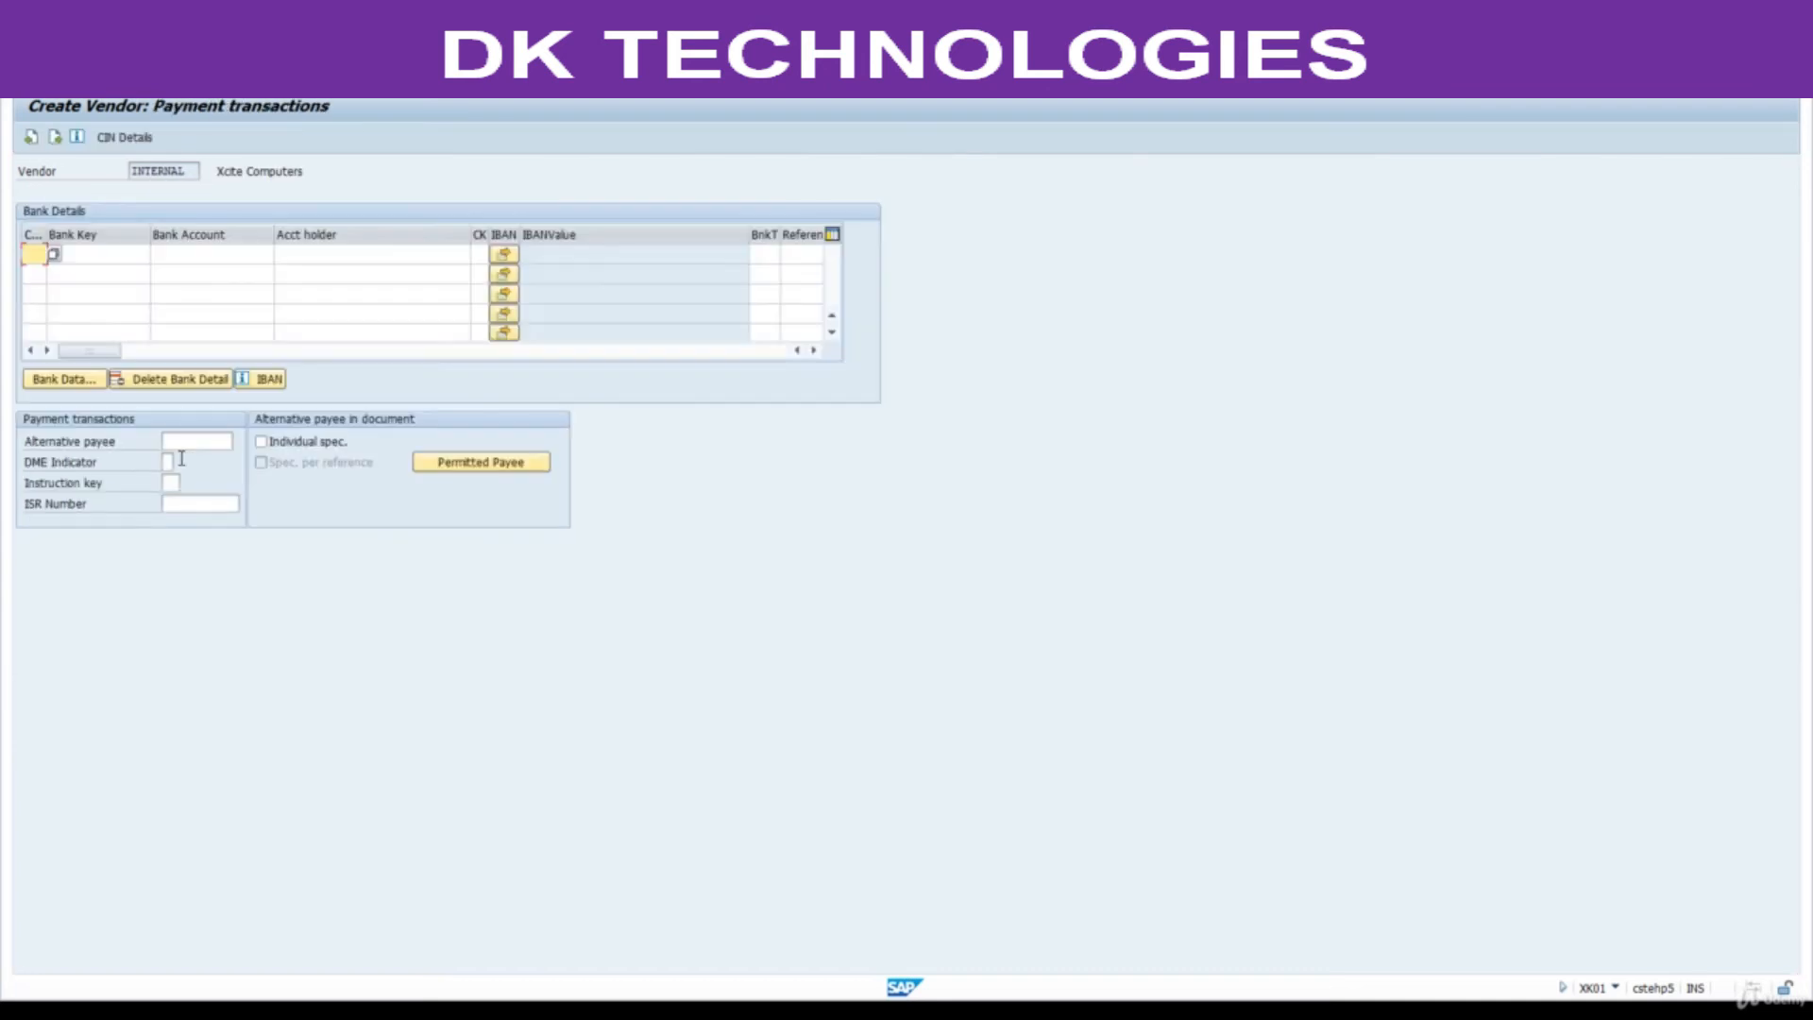
key("Return")
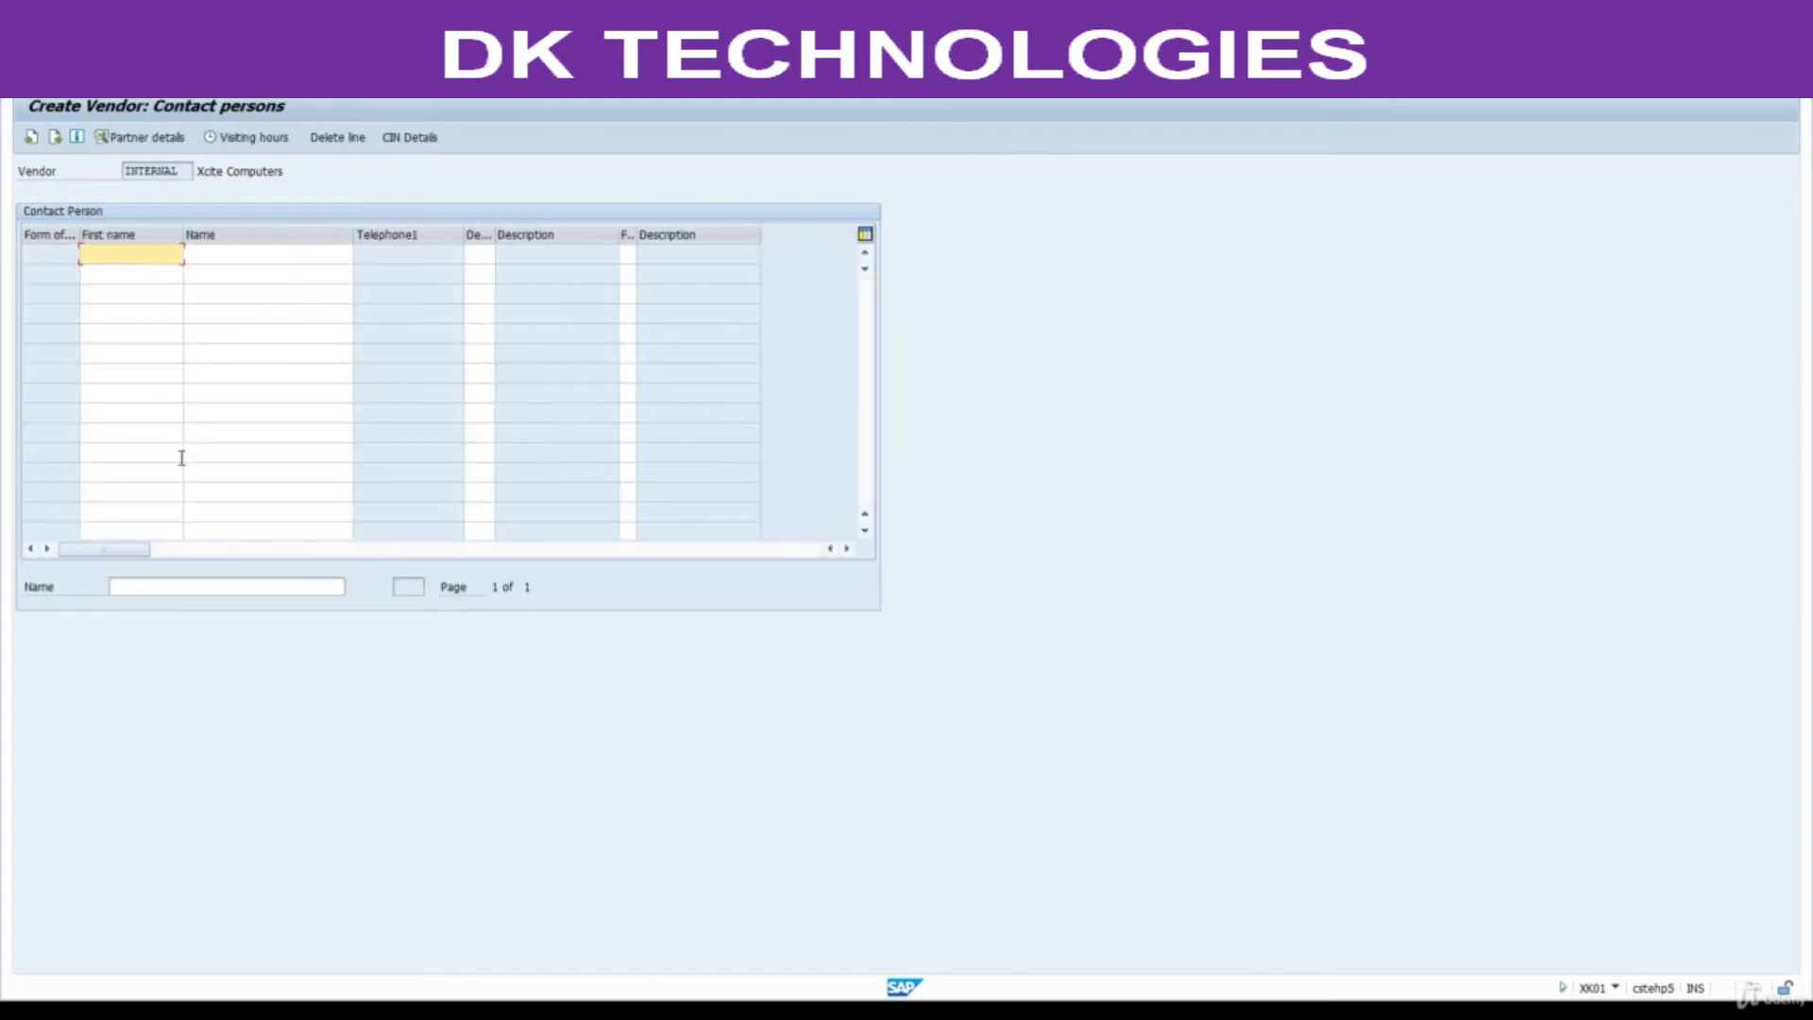
key("Return")
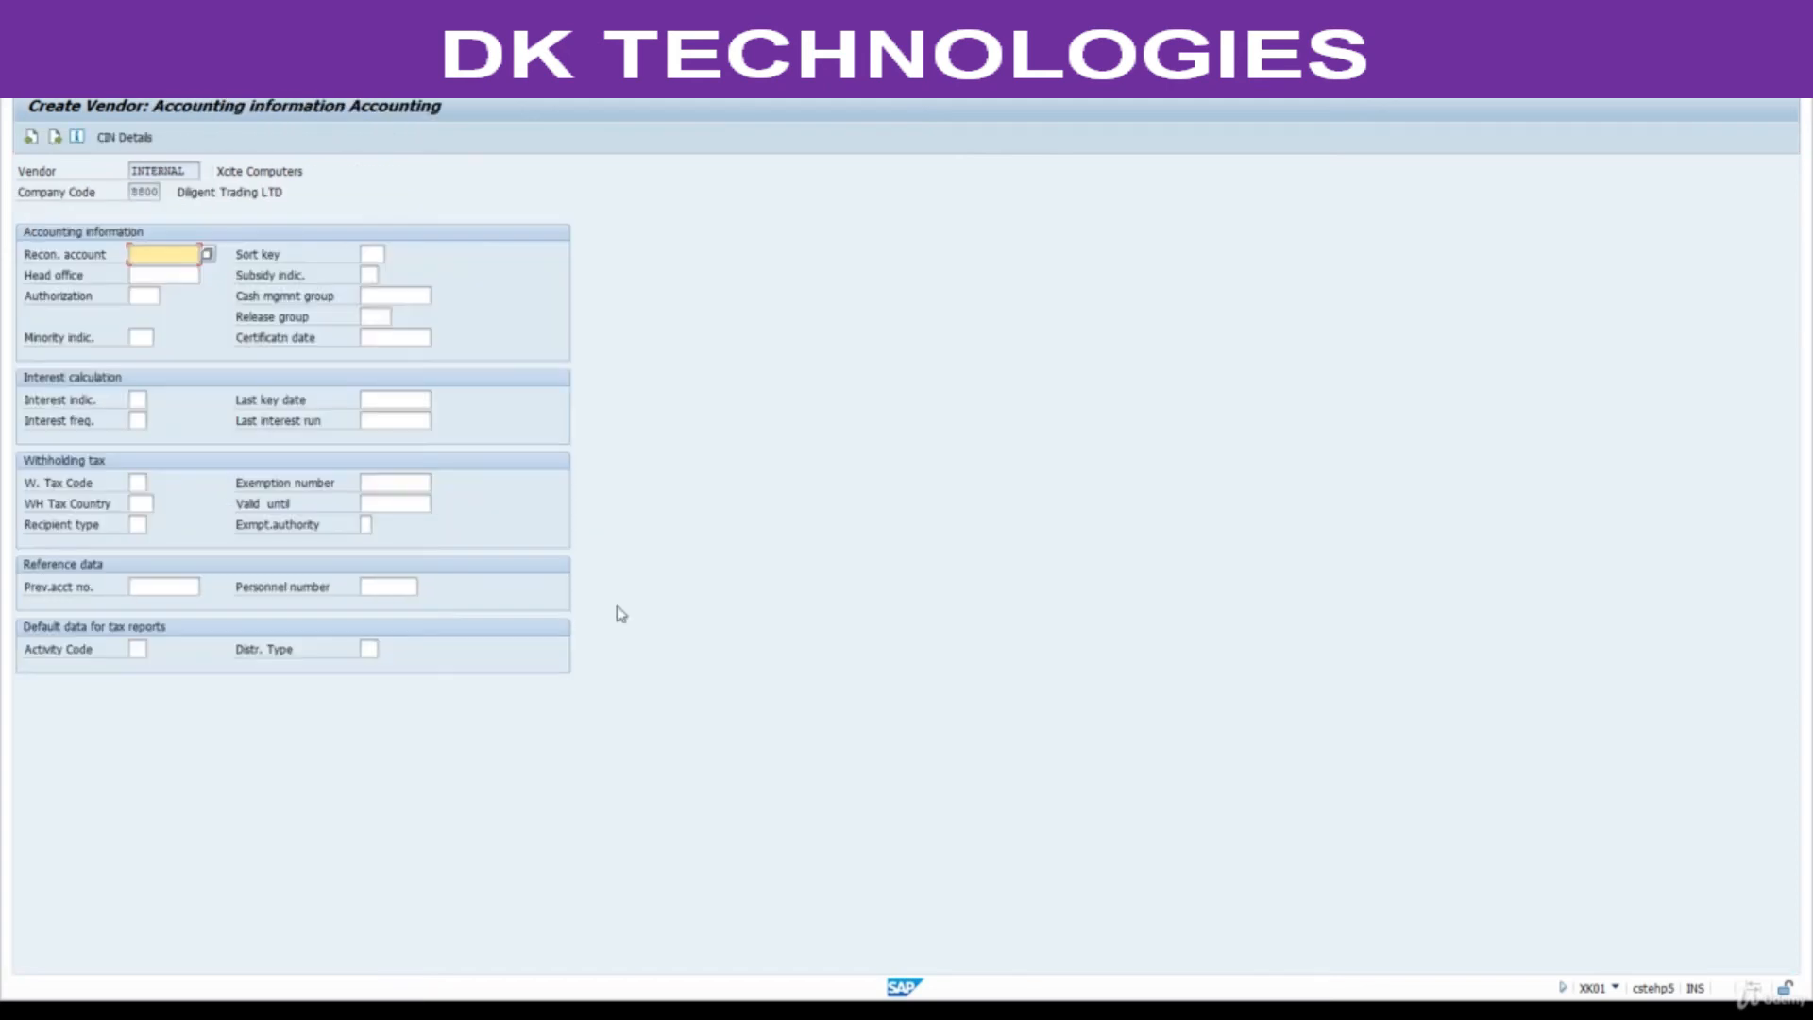
Check the remaining vendor fields in MM material.pdf, then in SAP choose reconciliation account 160000 (Trade Payables - domestic) and continue.
key("alt+Tab")
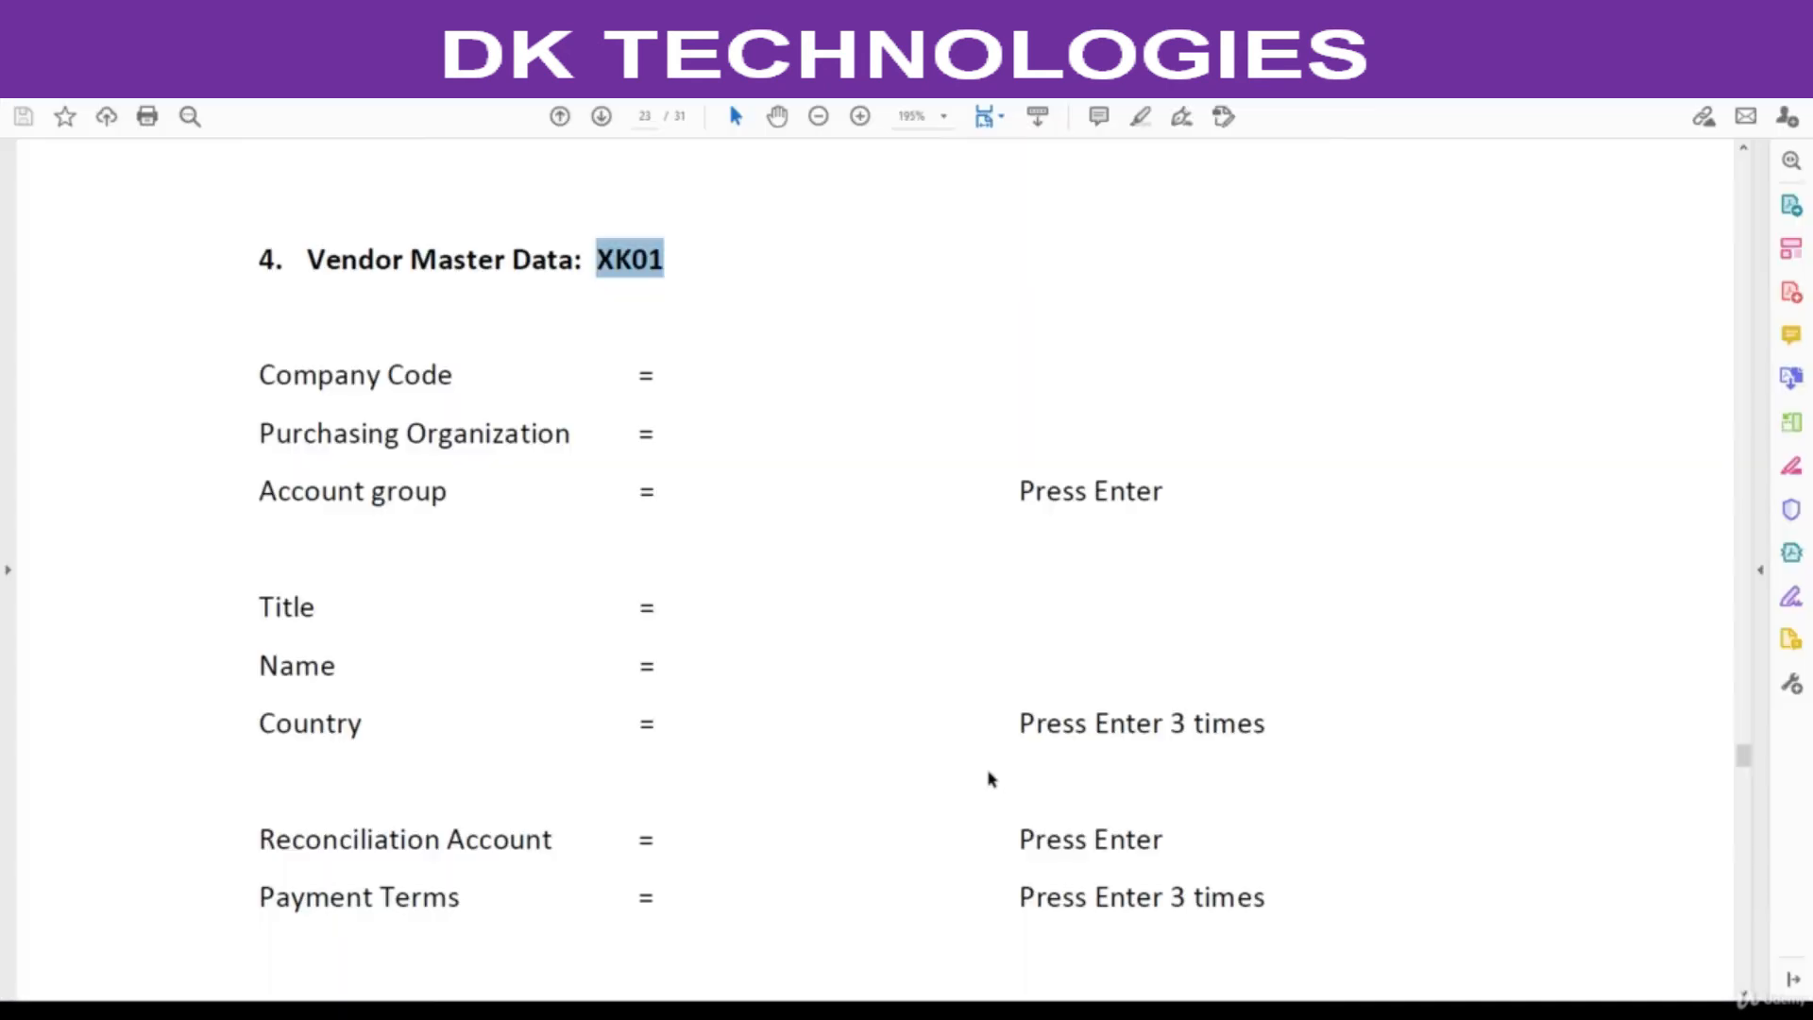
scroll(988, 777, "down", 3)
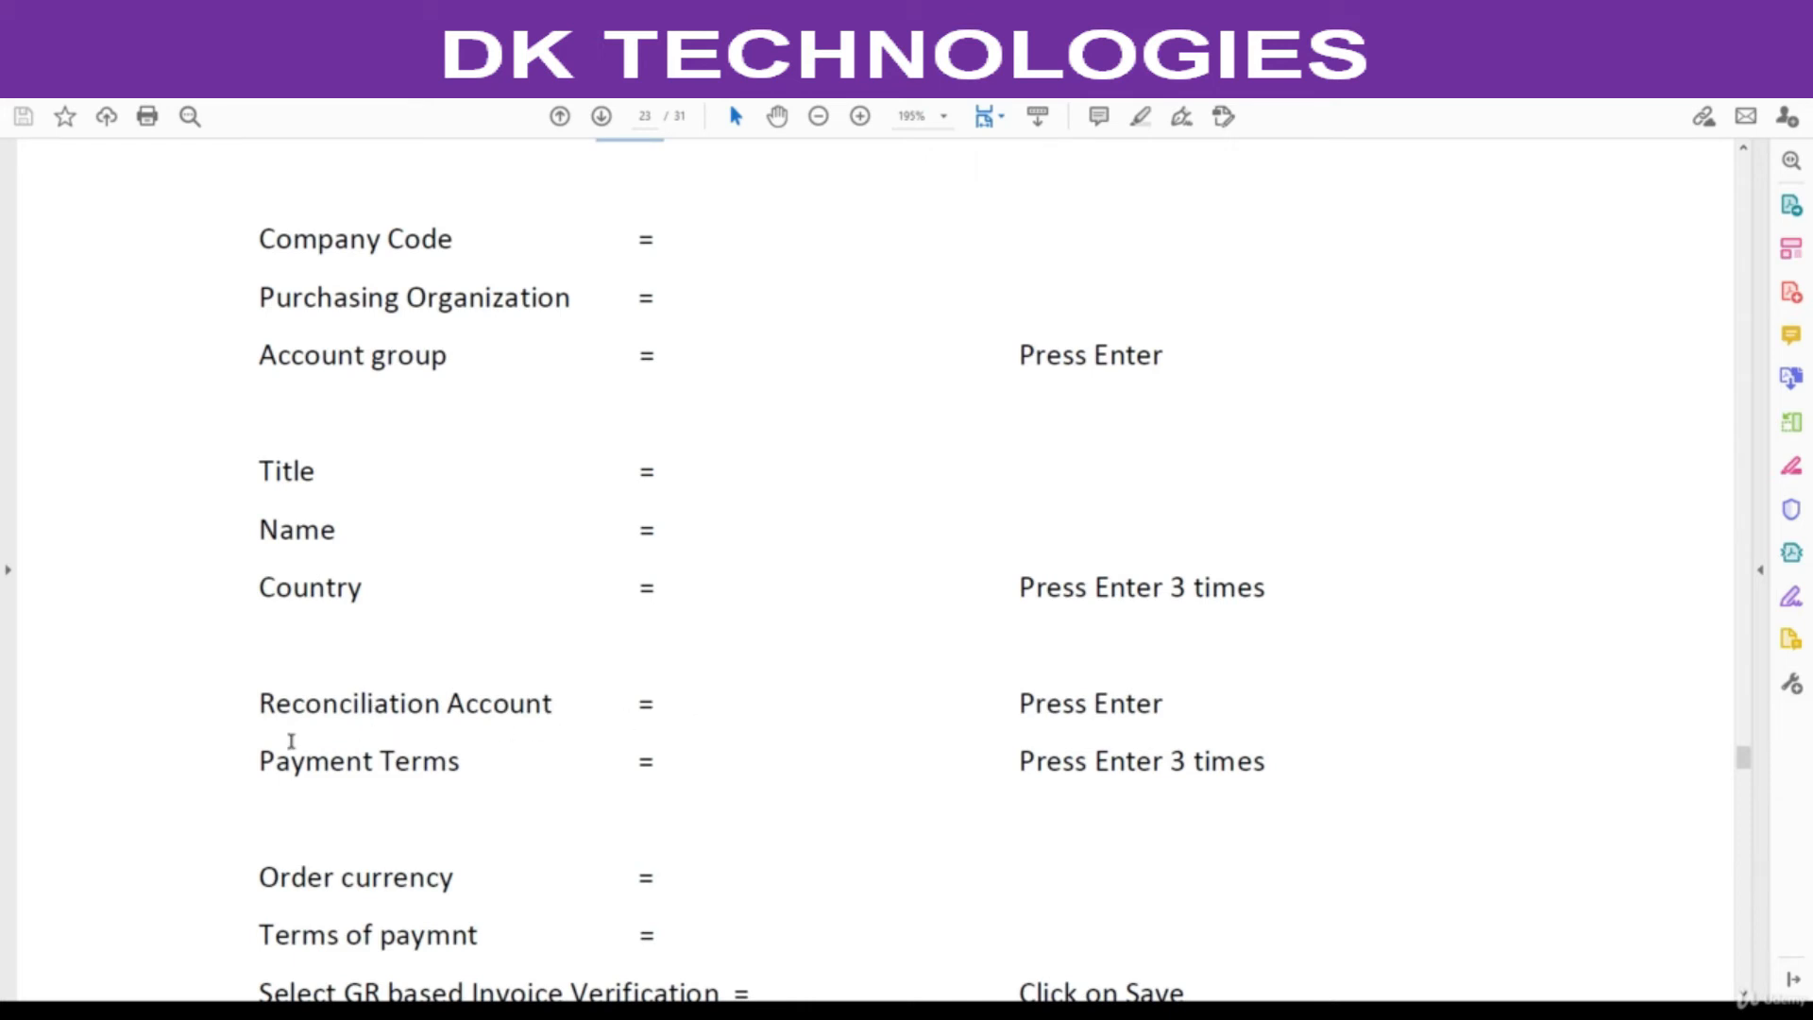
key("alt+Tab")
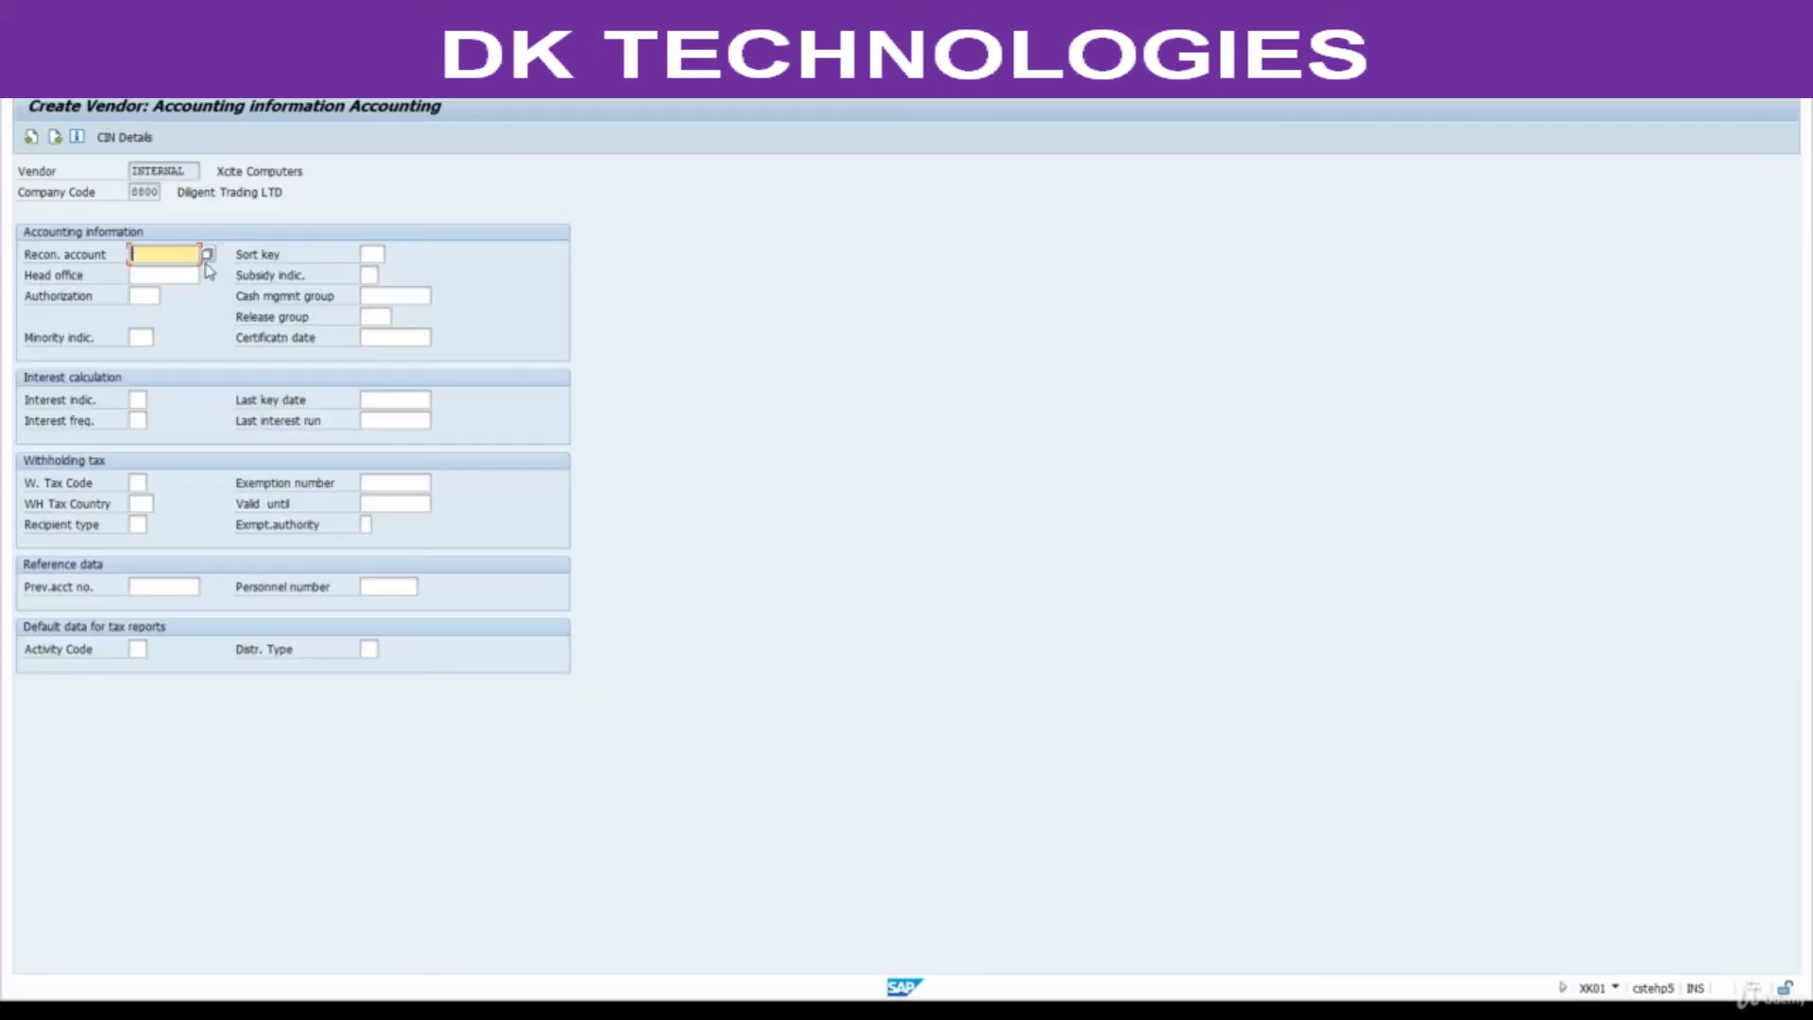
left_click(207, 256)
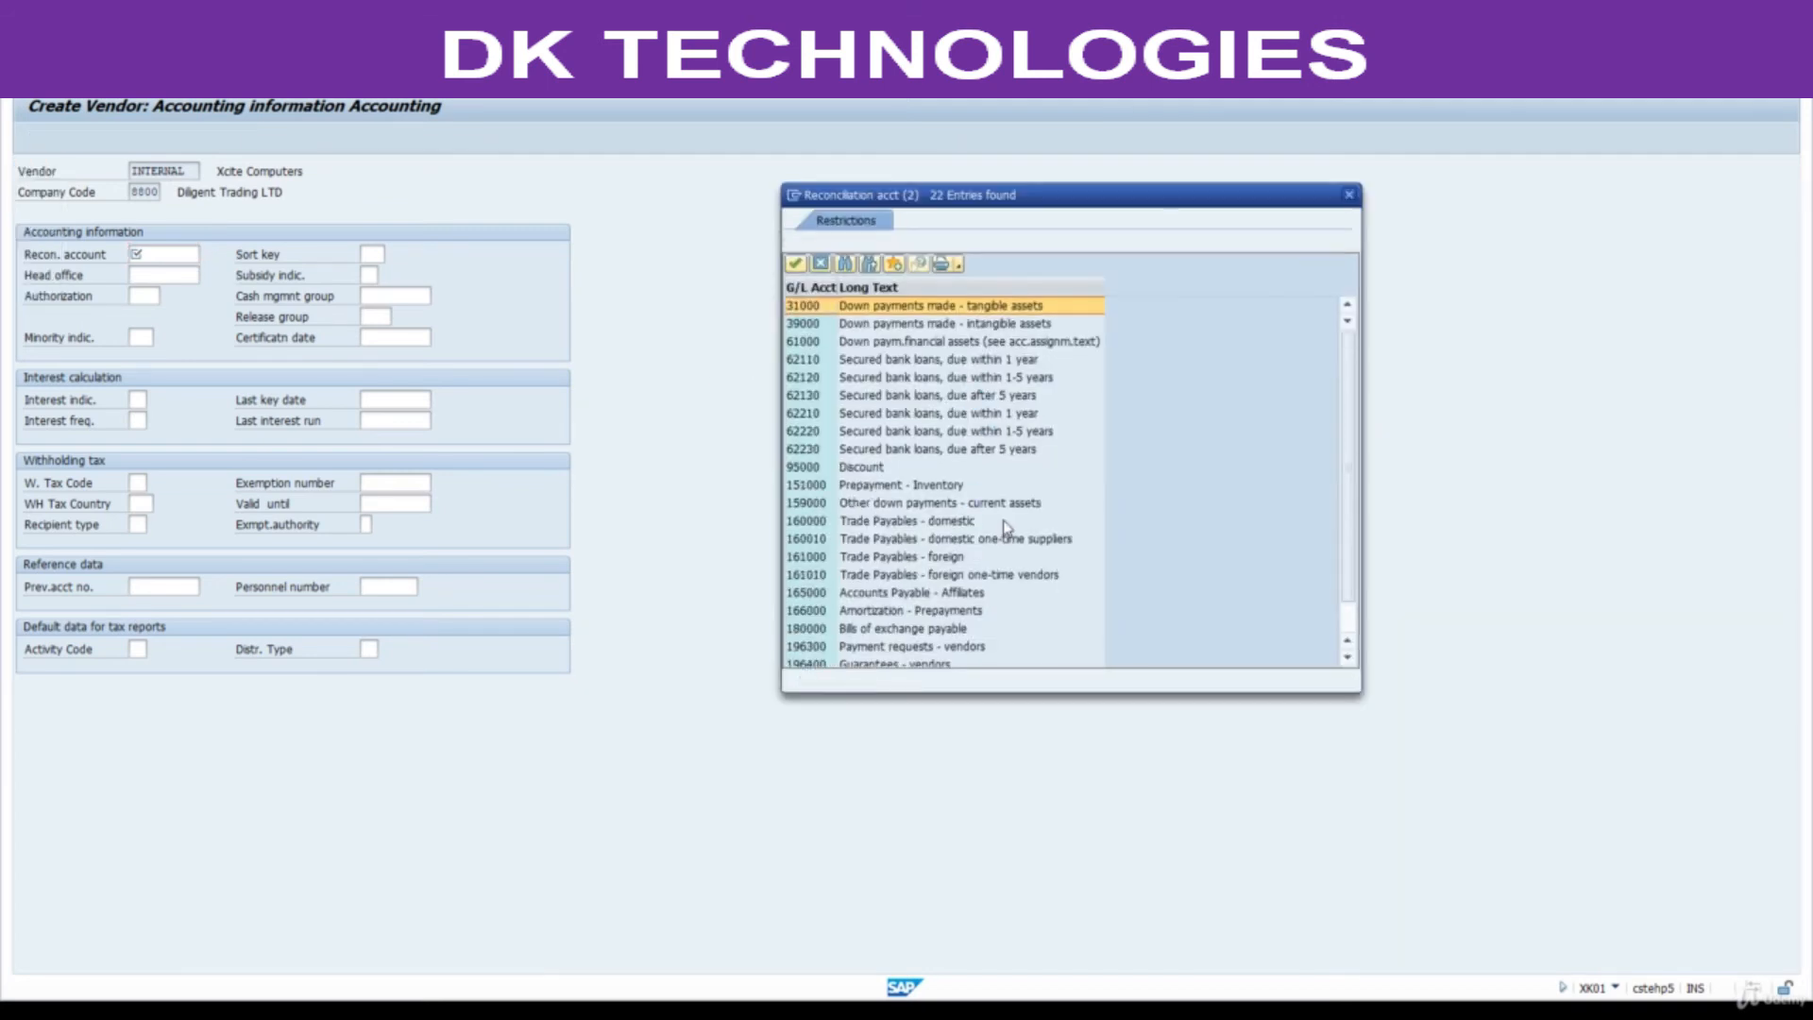
double_click(914, 522)
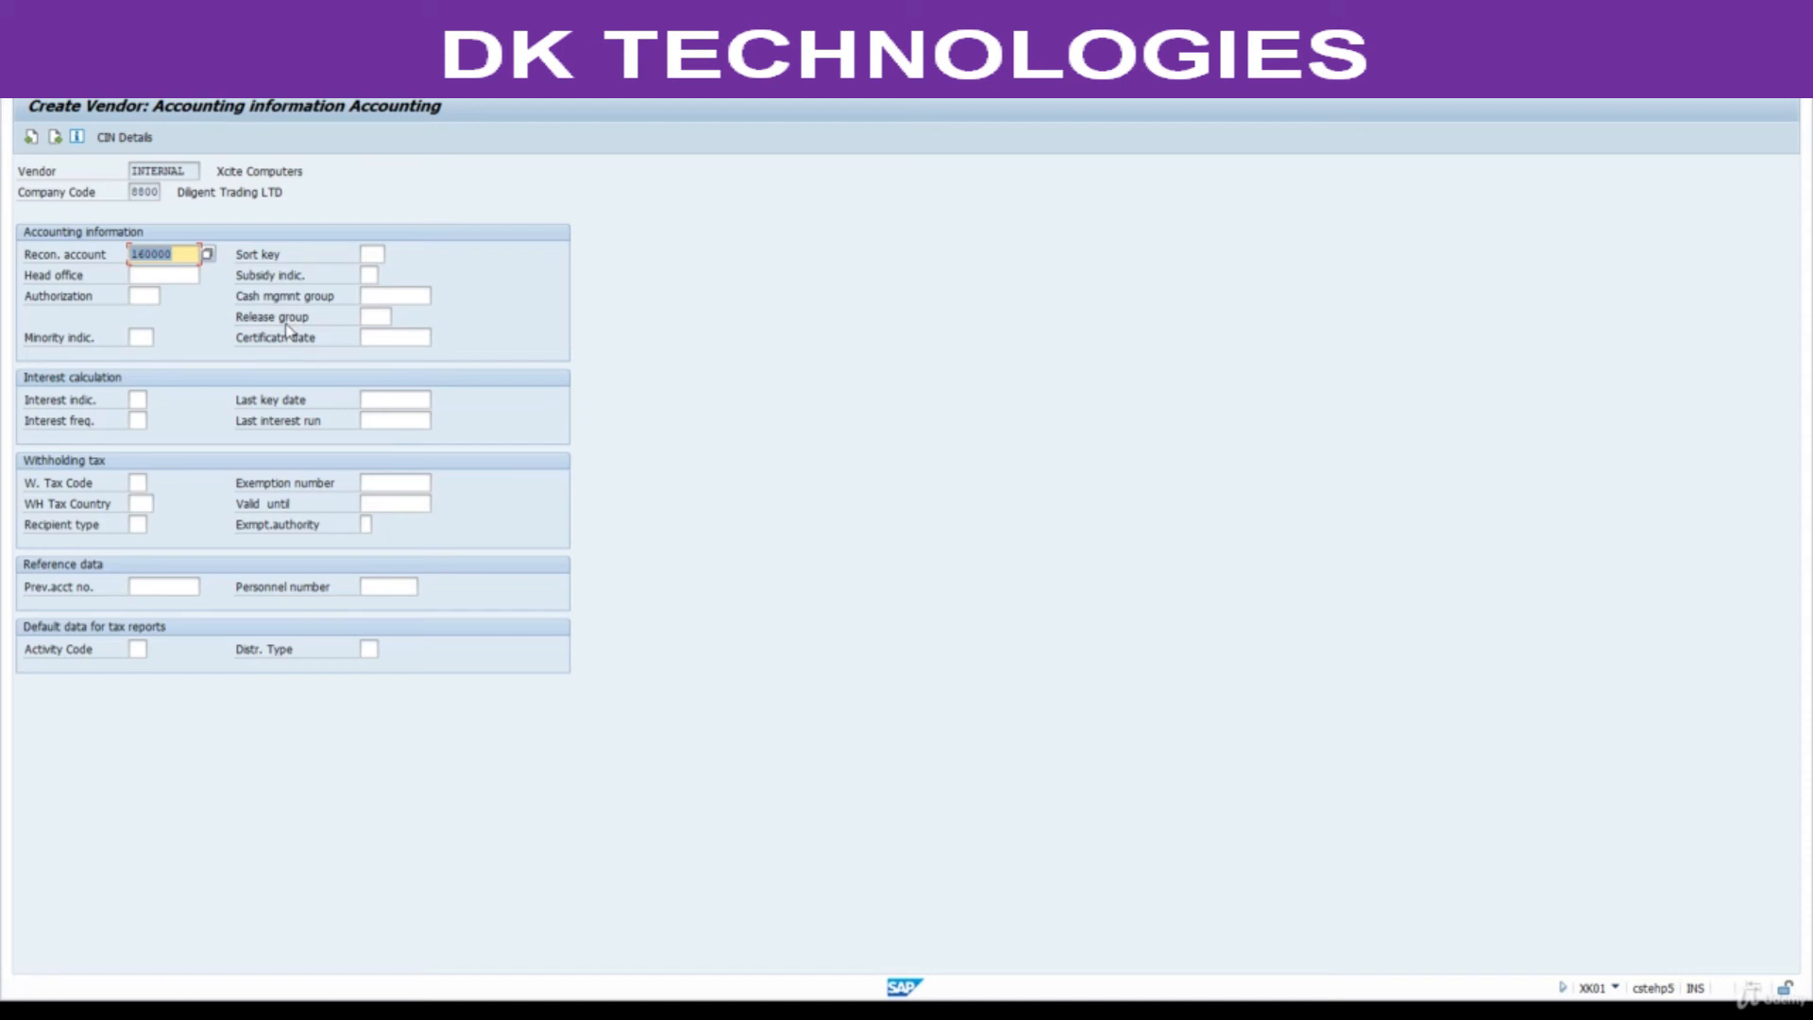
key("Return")
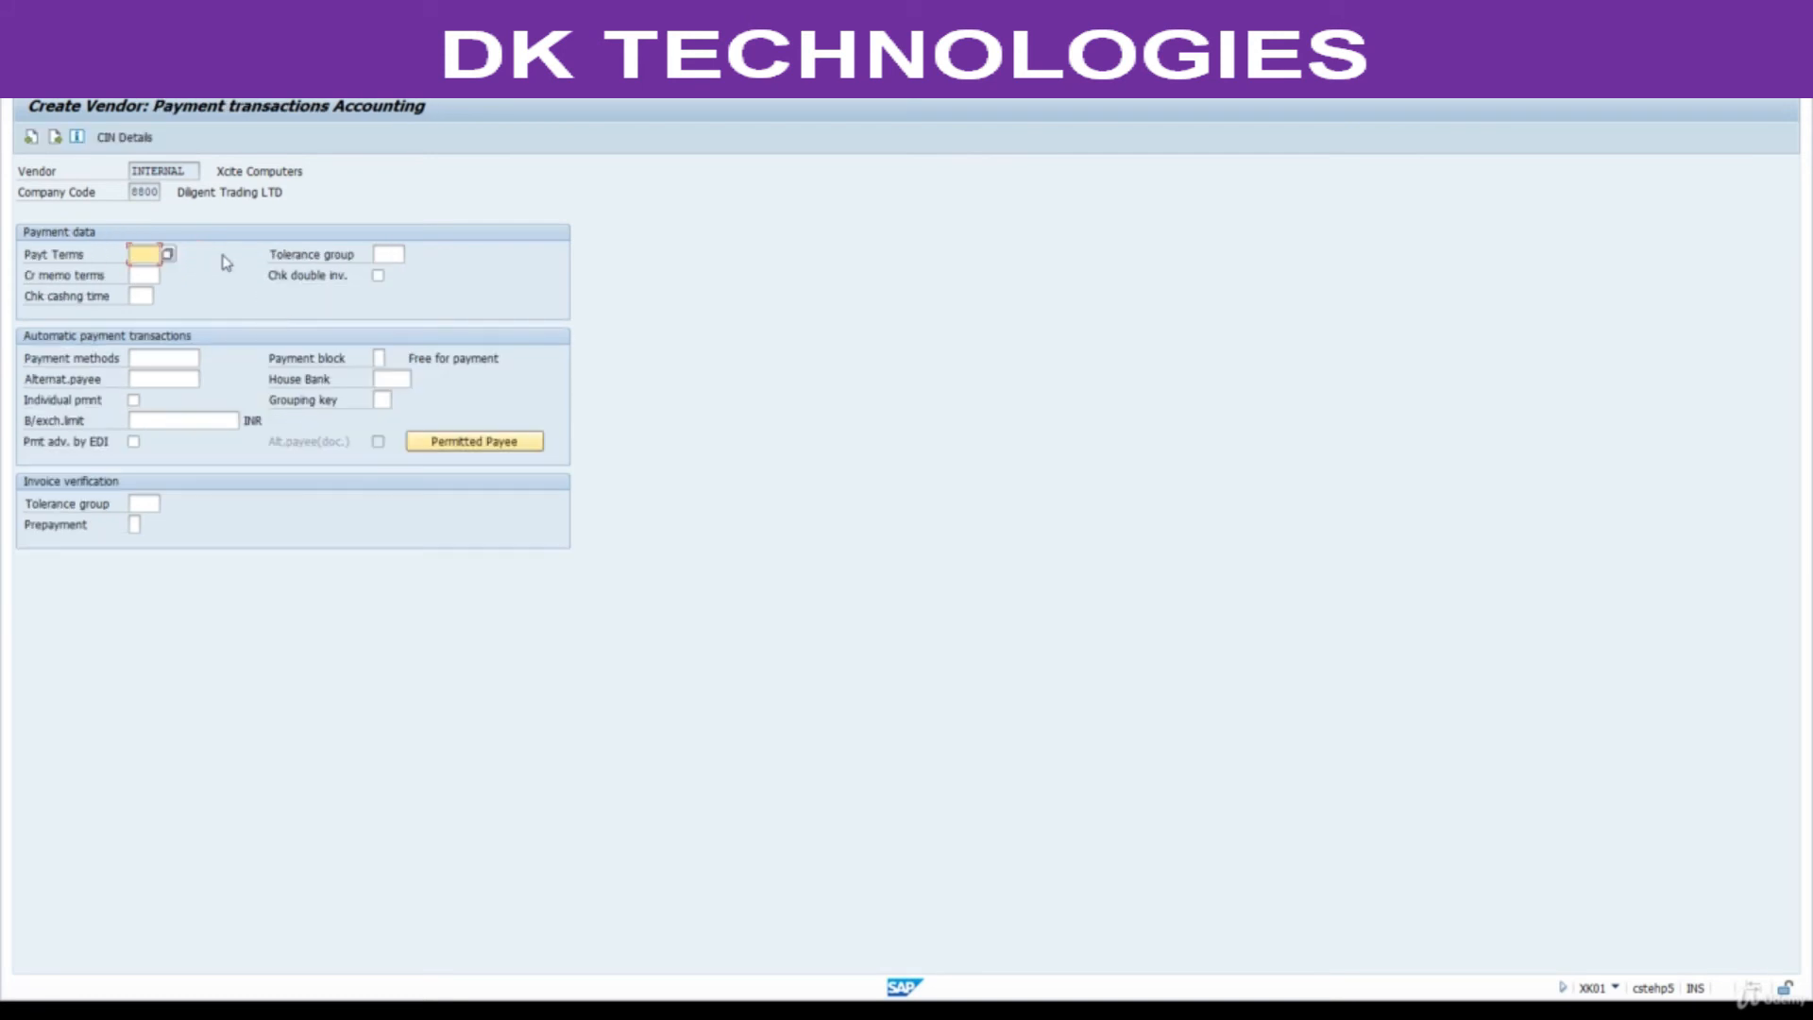
Choose payment terms 0000 (Pay immediately), leave the correspondence data empty and continue to the vendor's purchasing data.
key("F4")
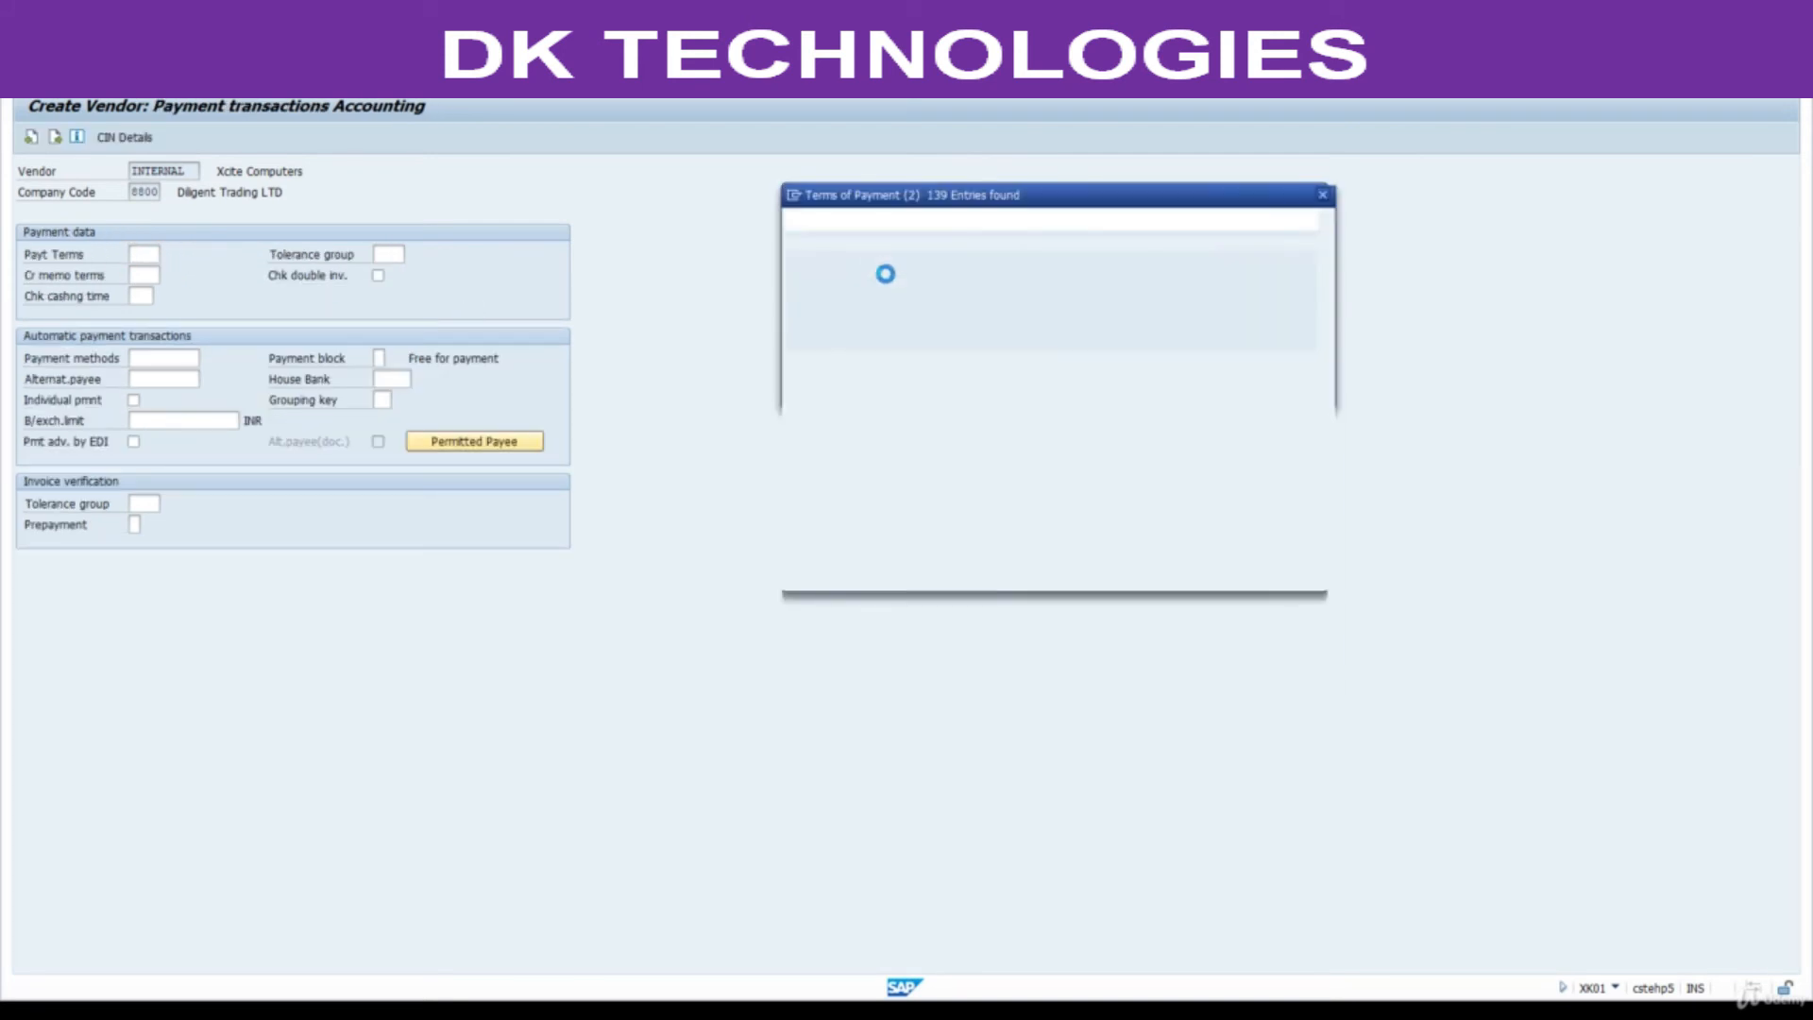
double_click(865, 307)
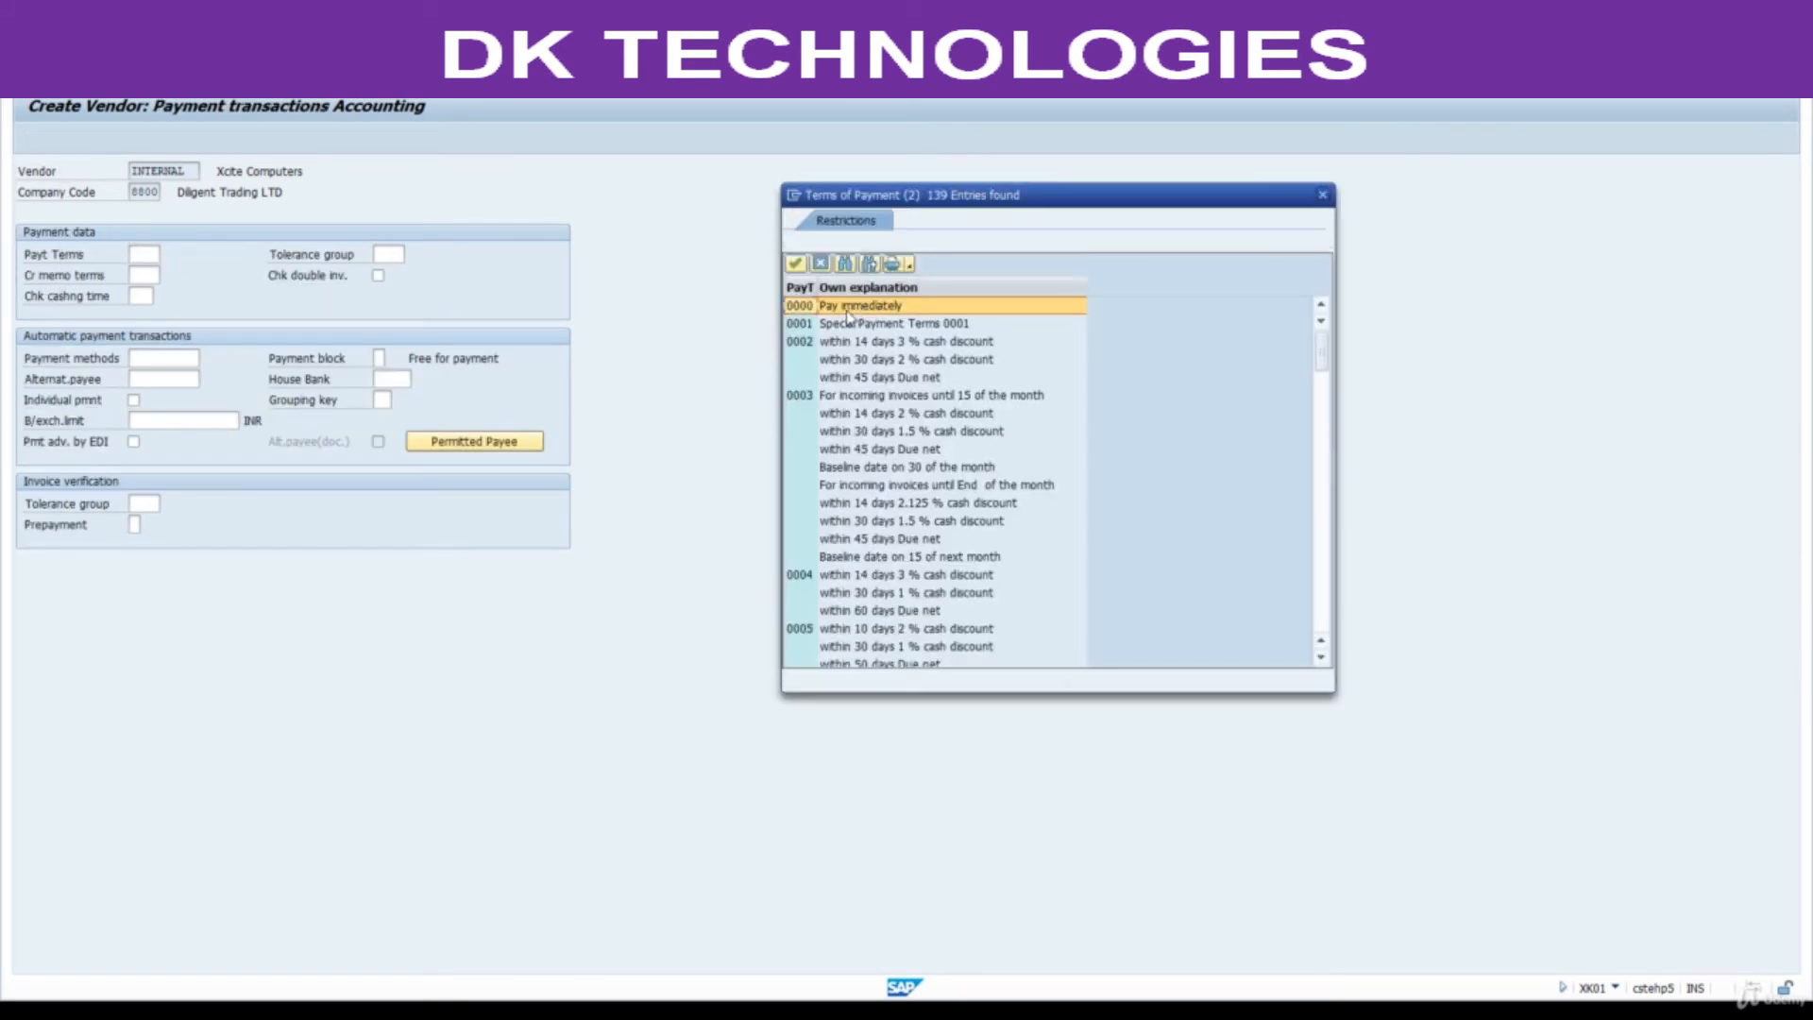
key("Return")
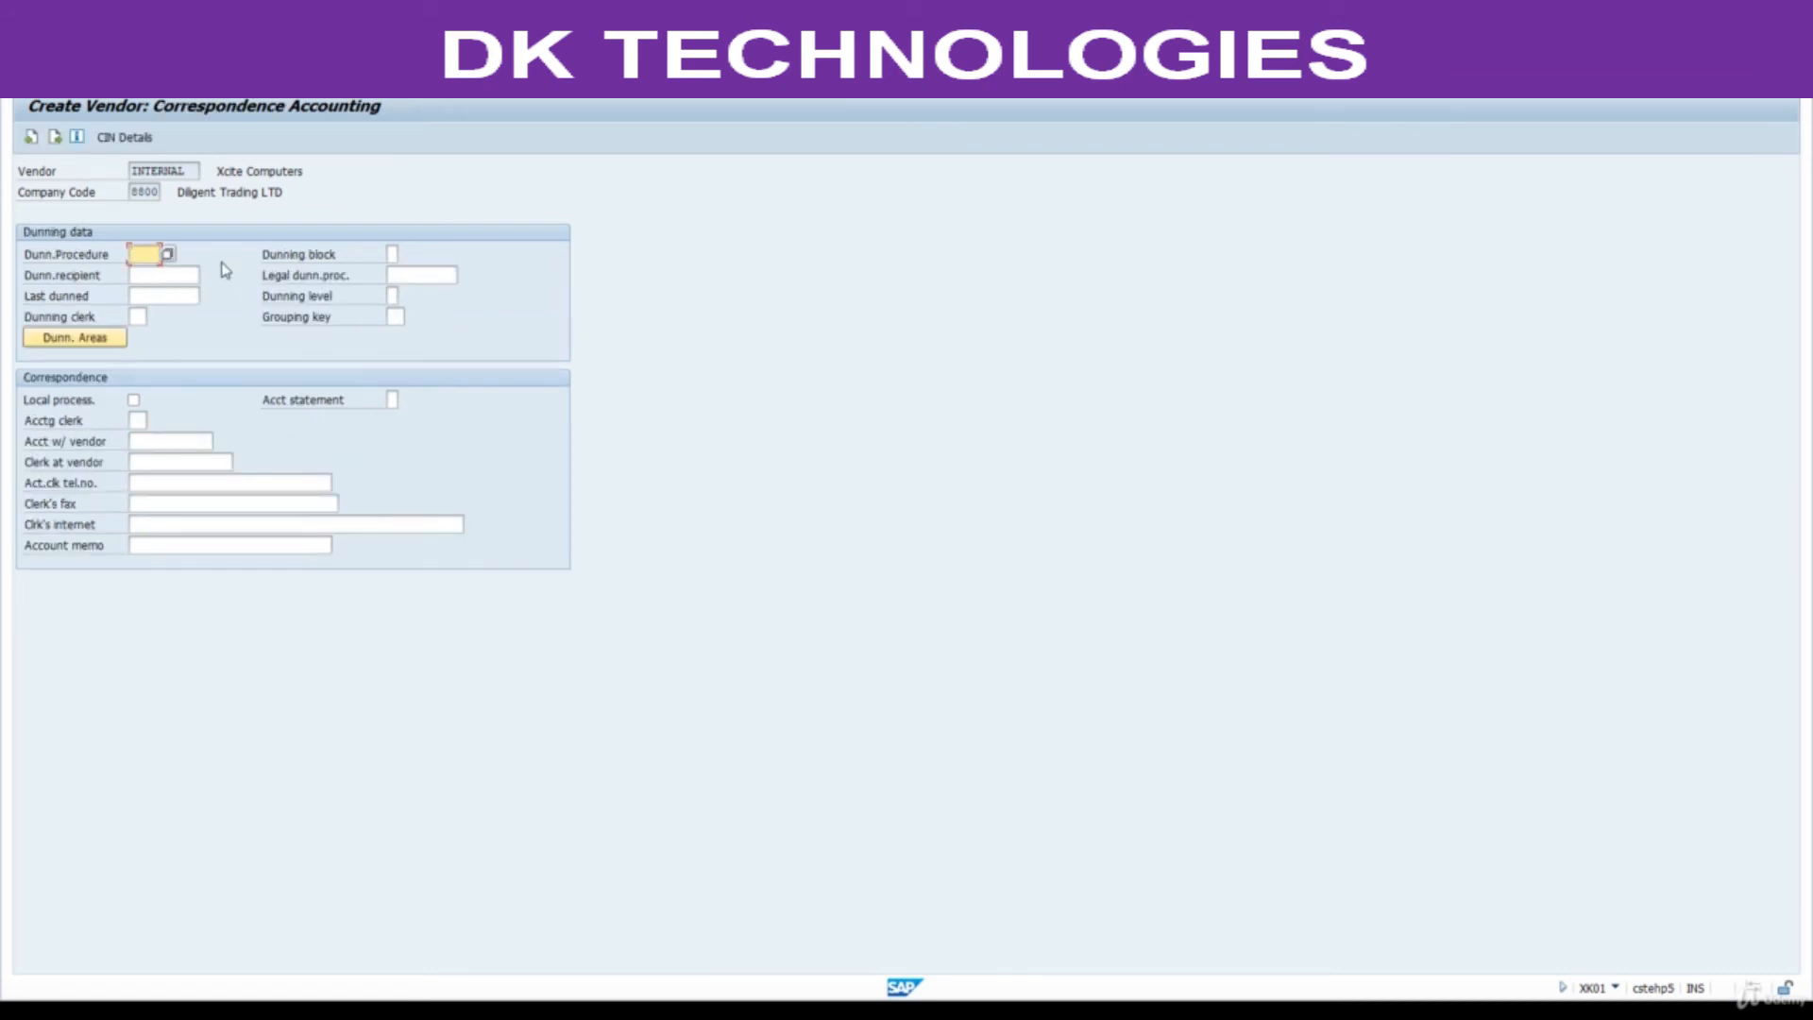
key("Return")
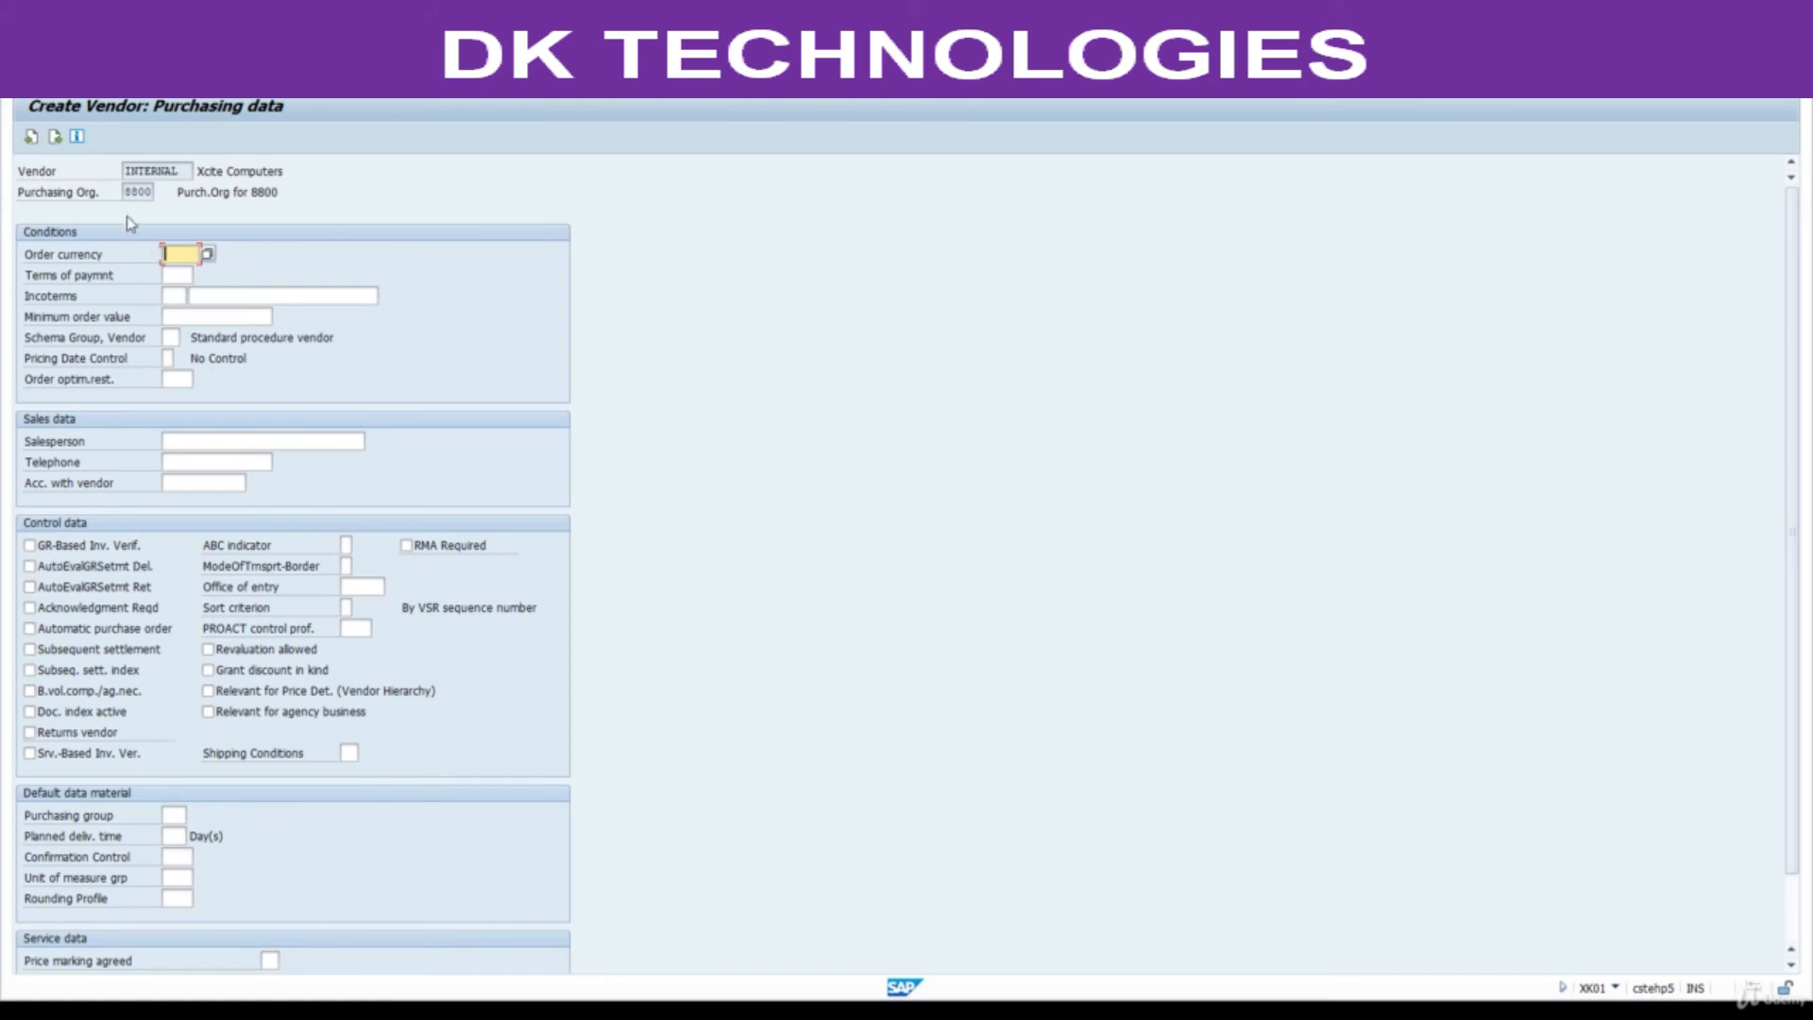
Set the order currency to INR and terms of payment to 0000, enable GR-Based Invoice Verification, and save the vendor.
left_click_drag(126, 195, 177, 203)
left_click(179, 258)
type("inr")
key("Tab")
left_click(189, 255)
left_click(189, 274)
key("F4")
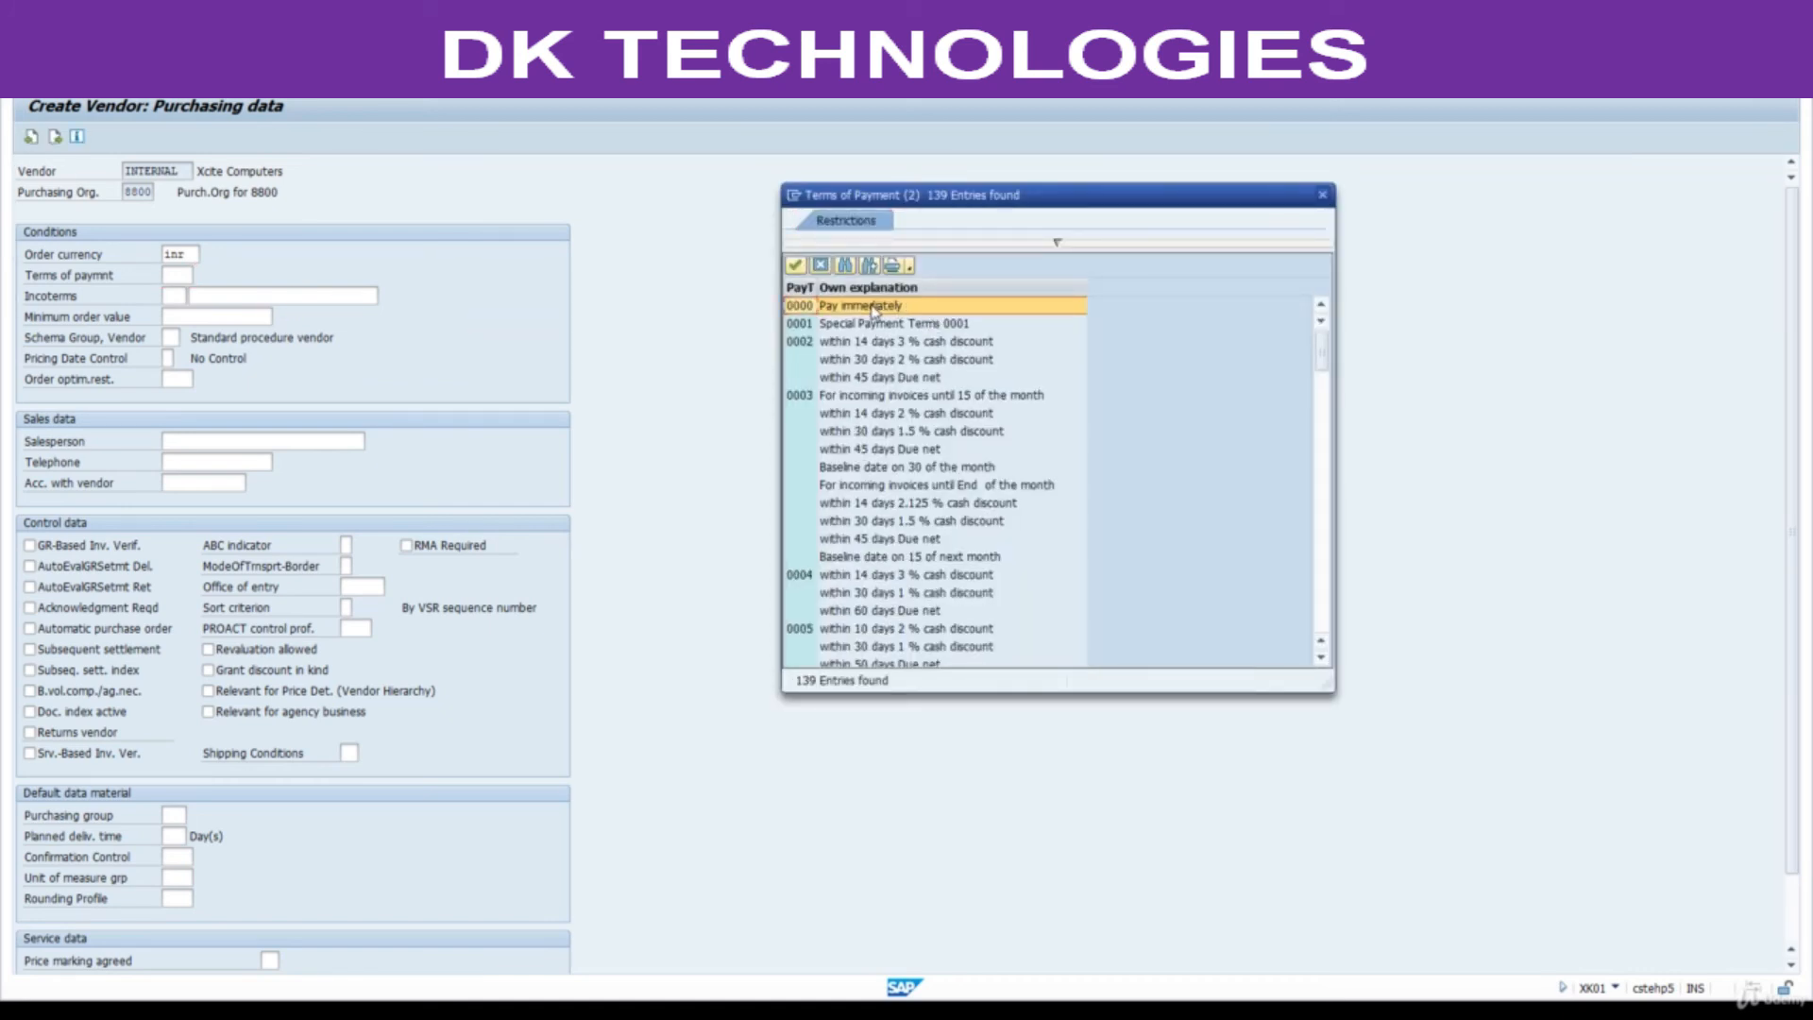
double_click(874, 307)
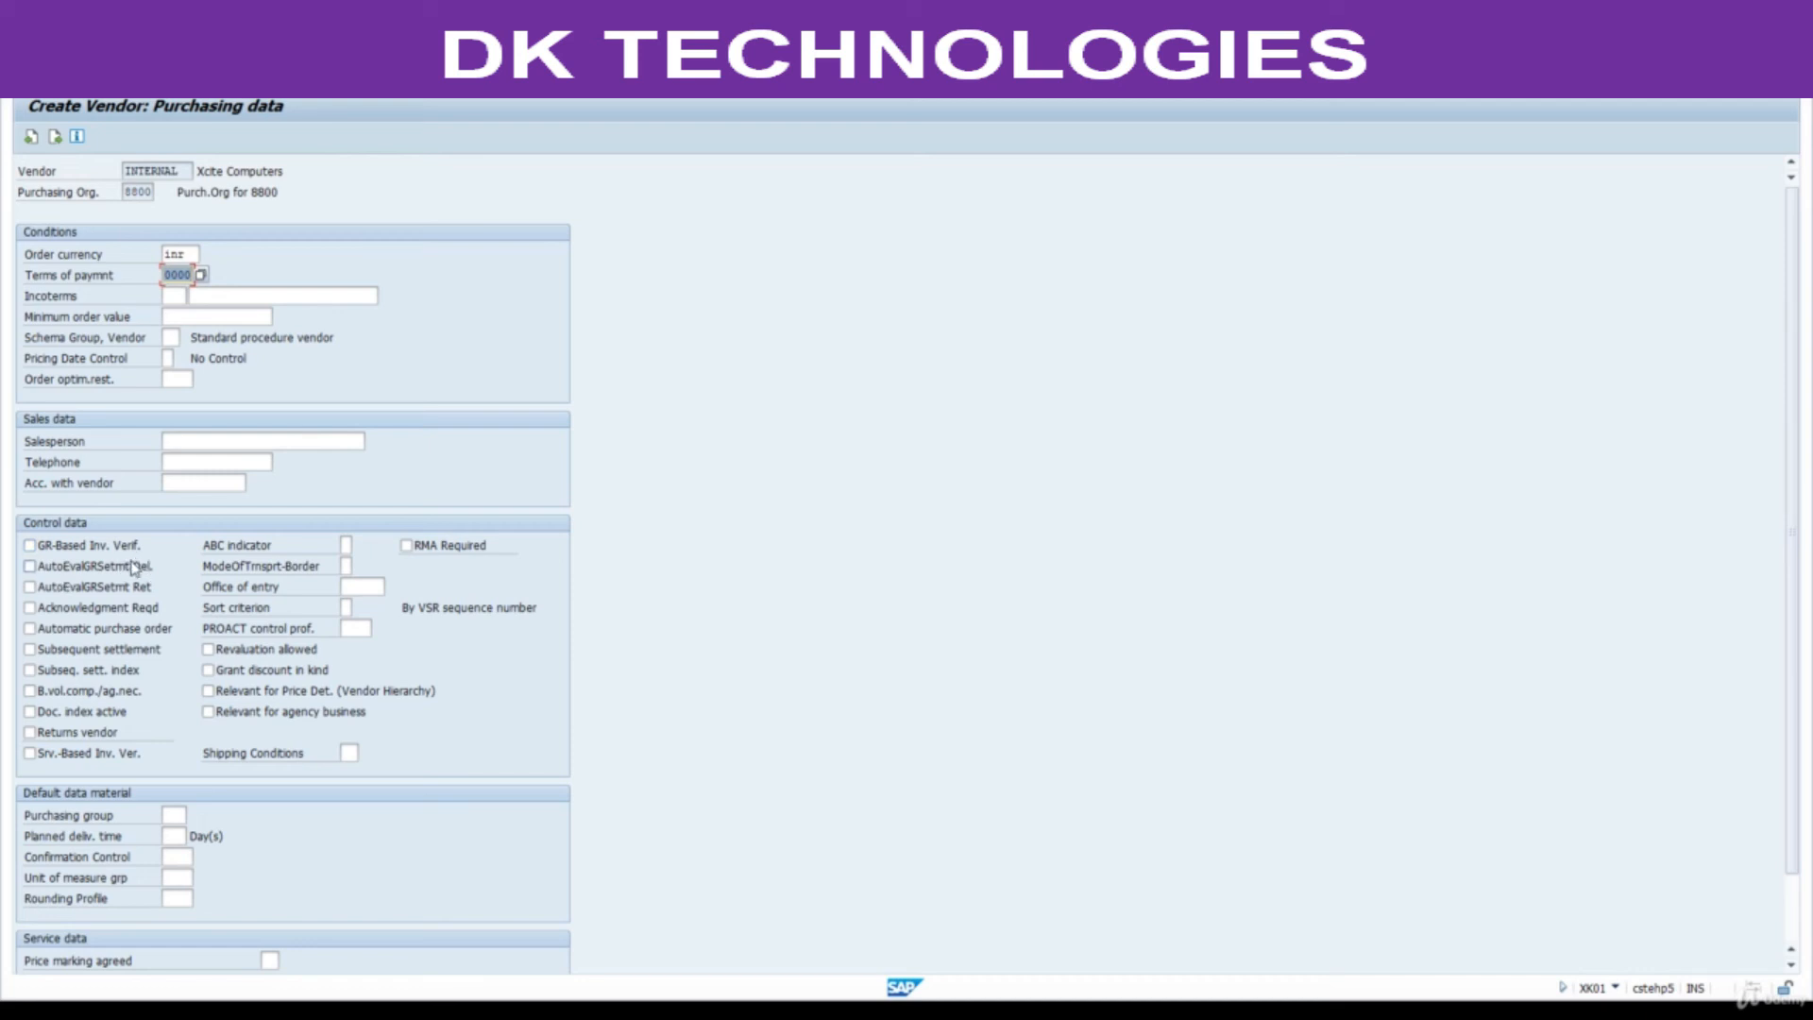
left_click(29, 546)
key("ctrl+s")
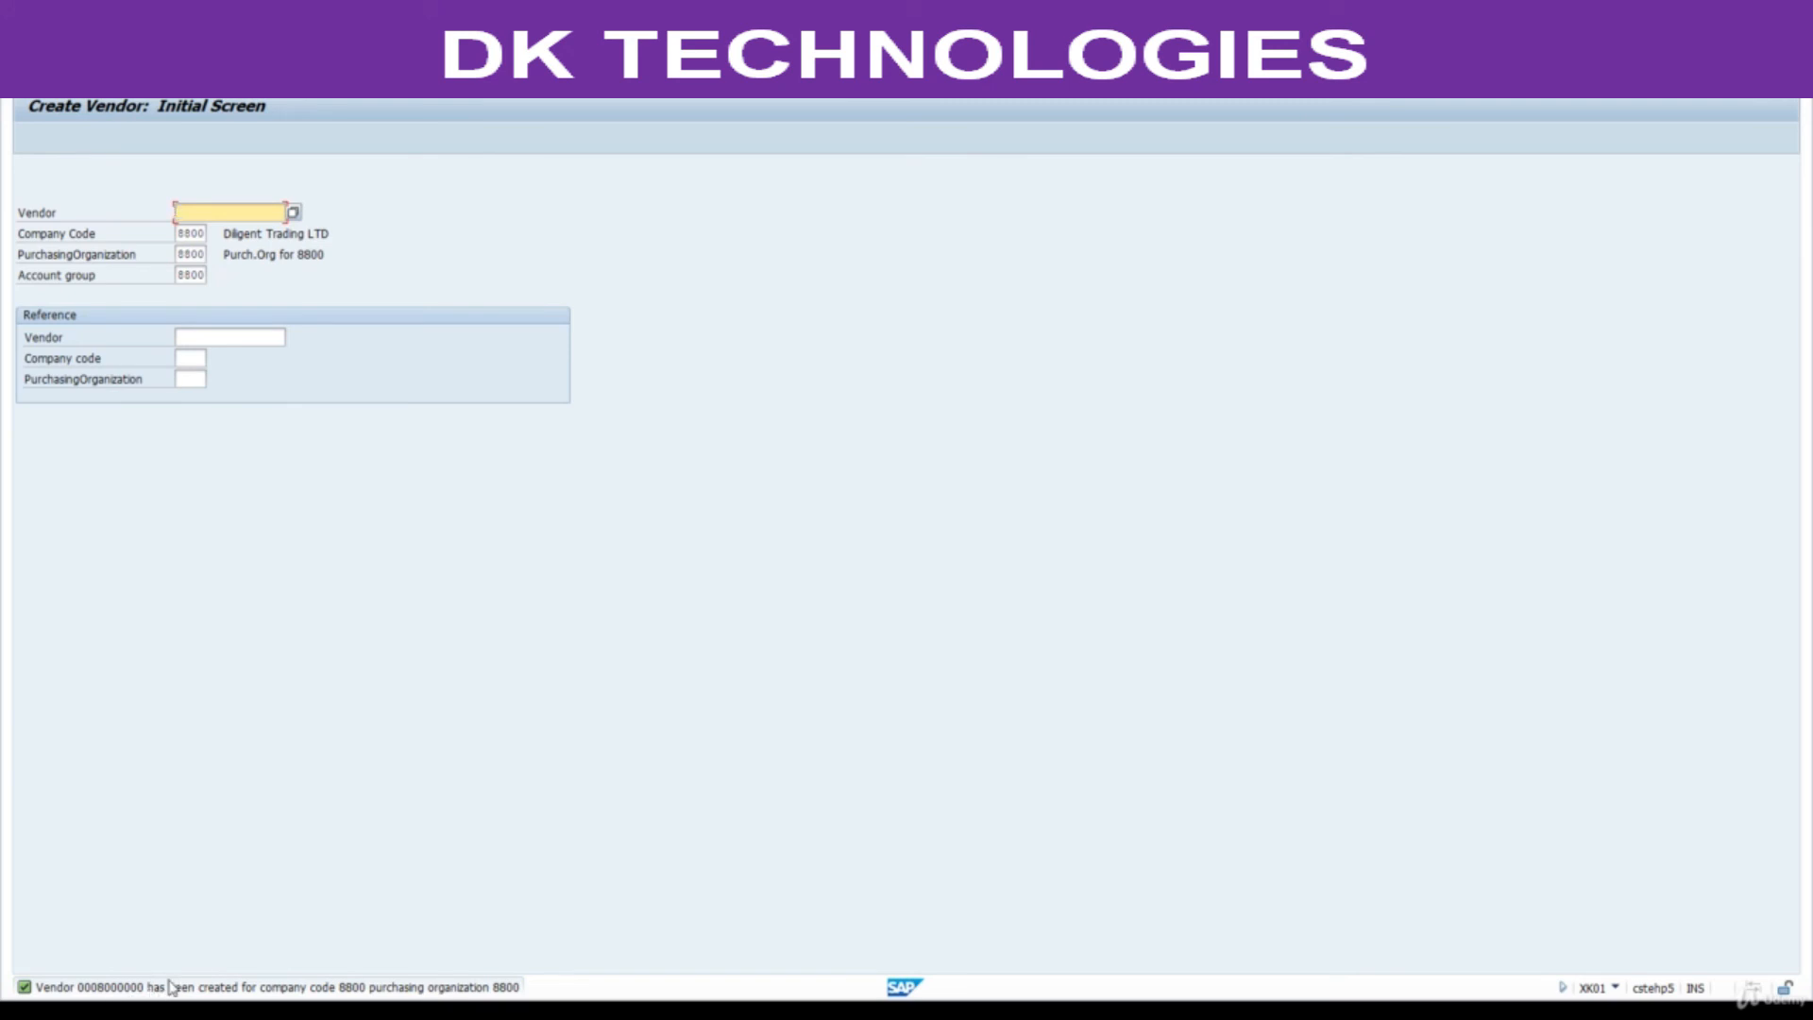
Check the exercise following the vendor creation instructions in MM material.pdf, and return to SAP.
left_click(1049, 1009)
scroll(843, 784, "down", 7)
scroll(638, 605, "down", 2)
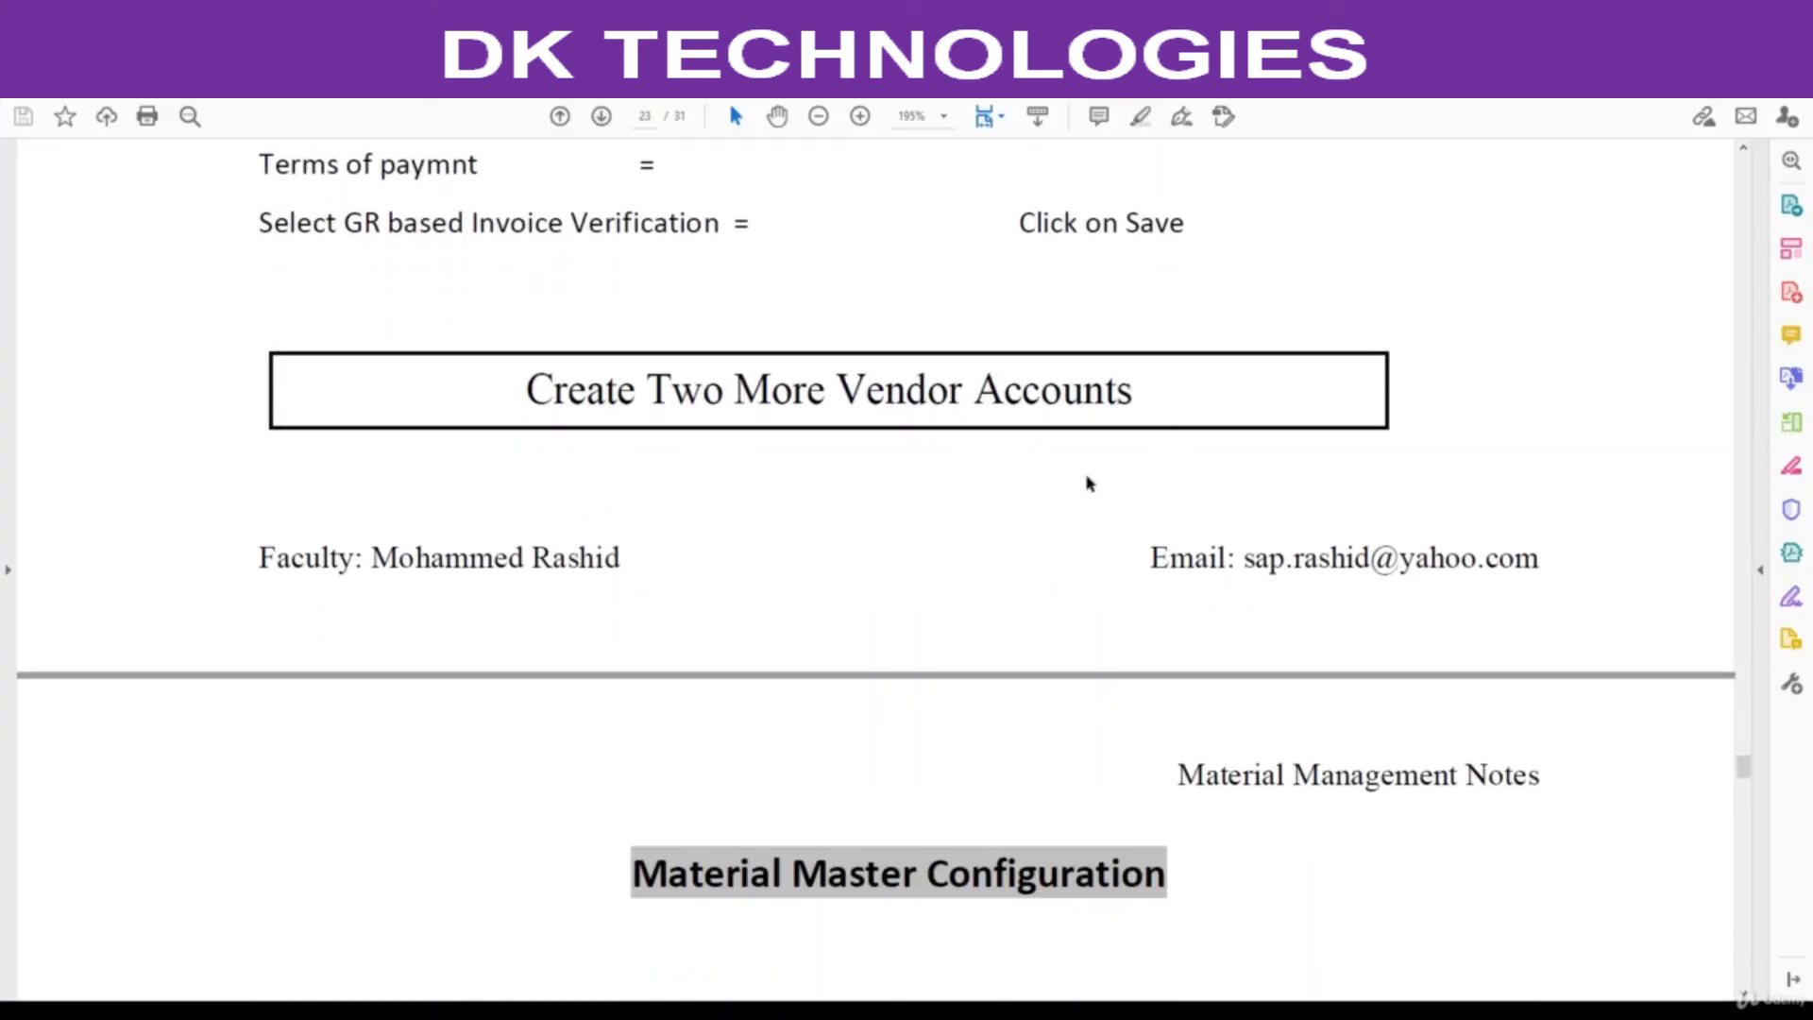
key("alt+Tab")
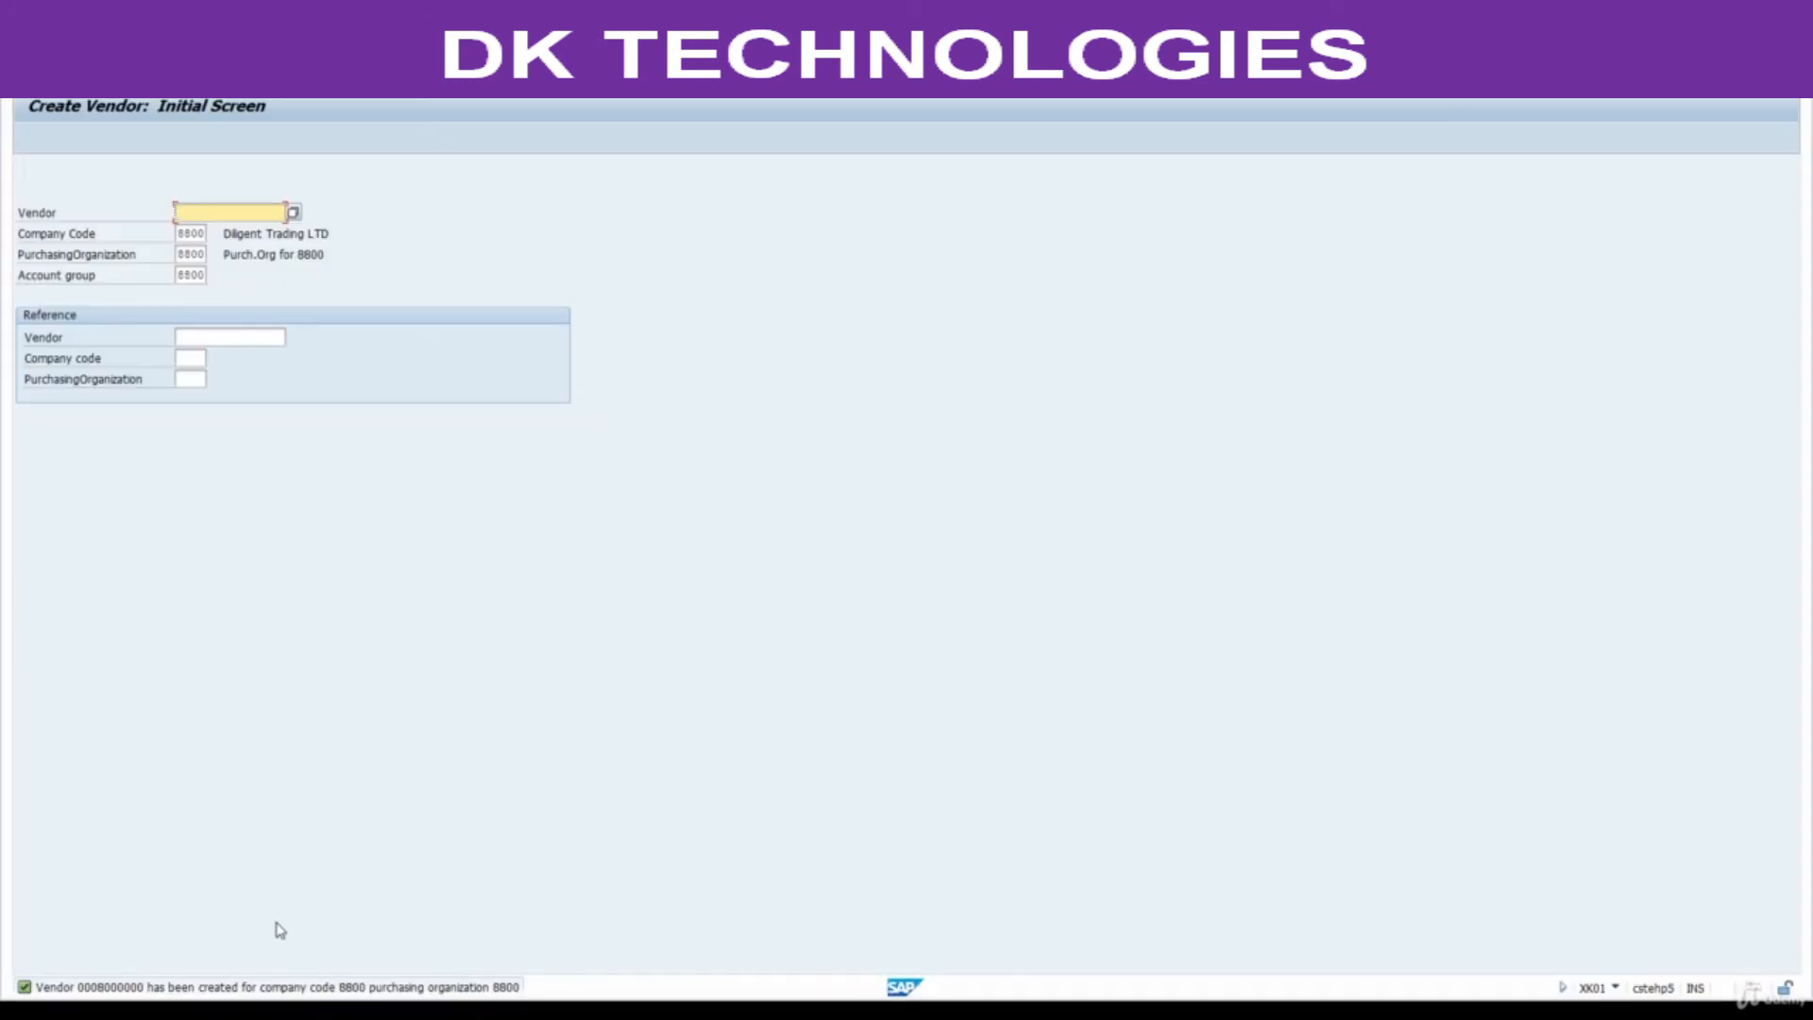
Copy the new vendor's number from the creation message details and enter it as the reference vendor.
left_click(106, 989)
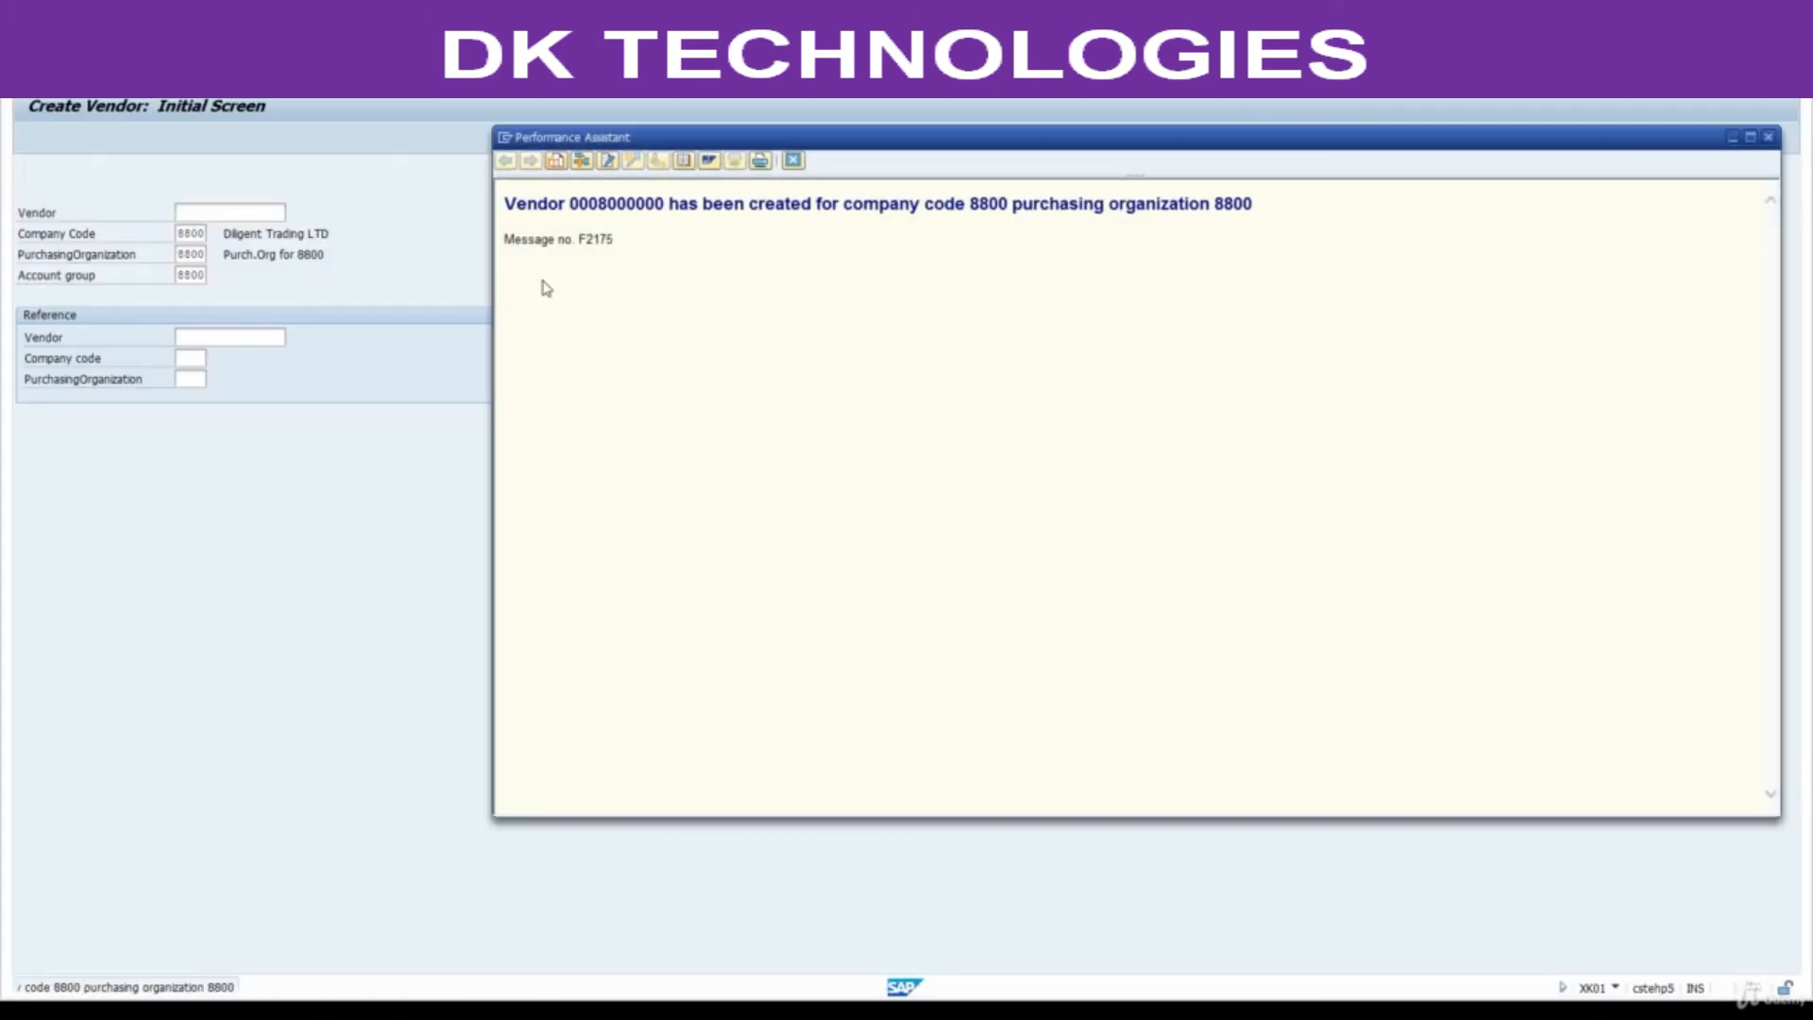
double_click(619, 204)
key("ctrl+c")
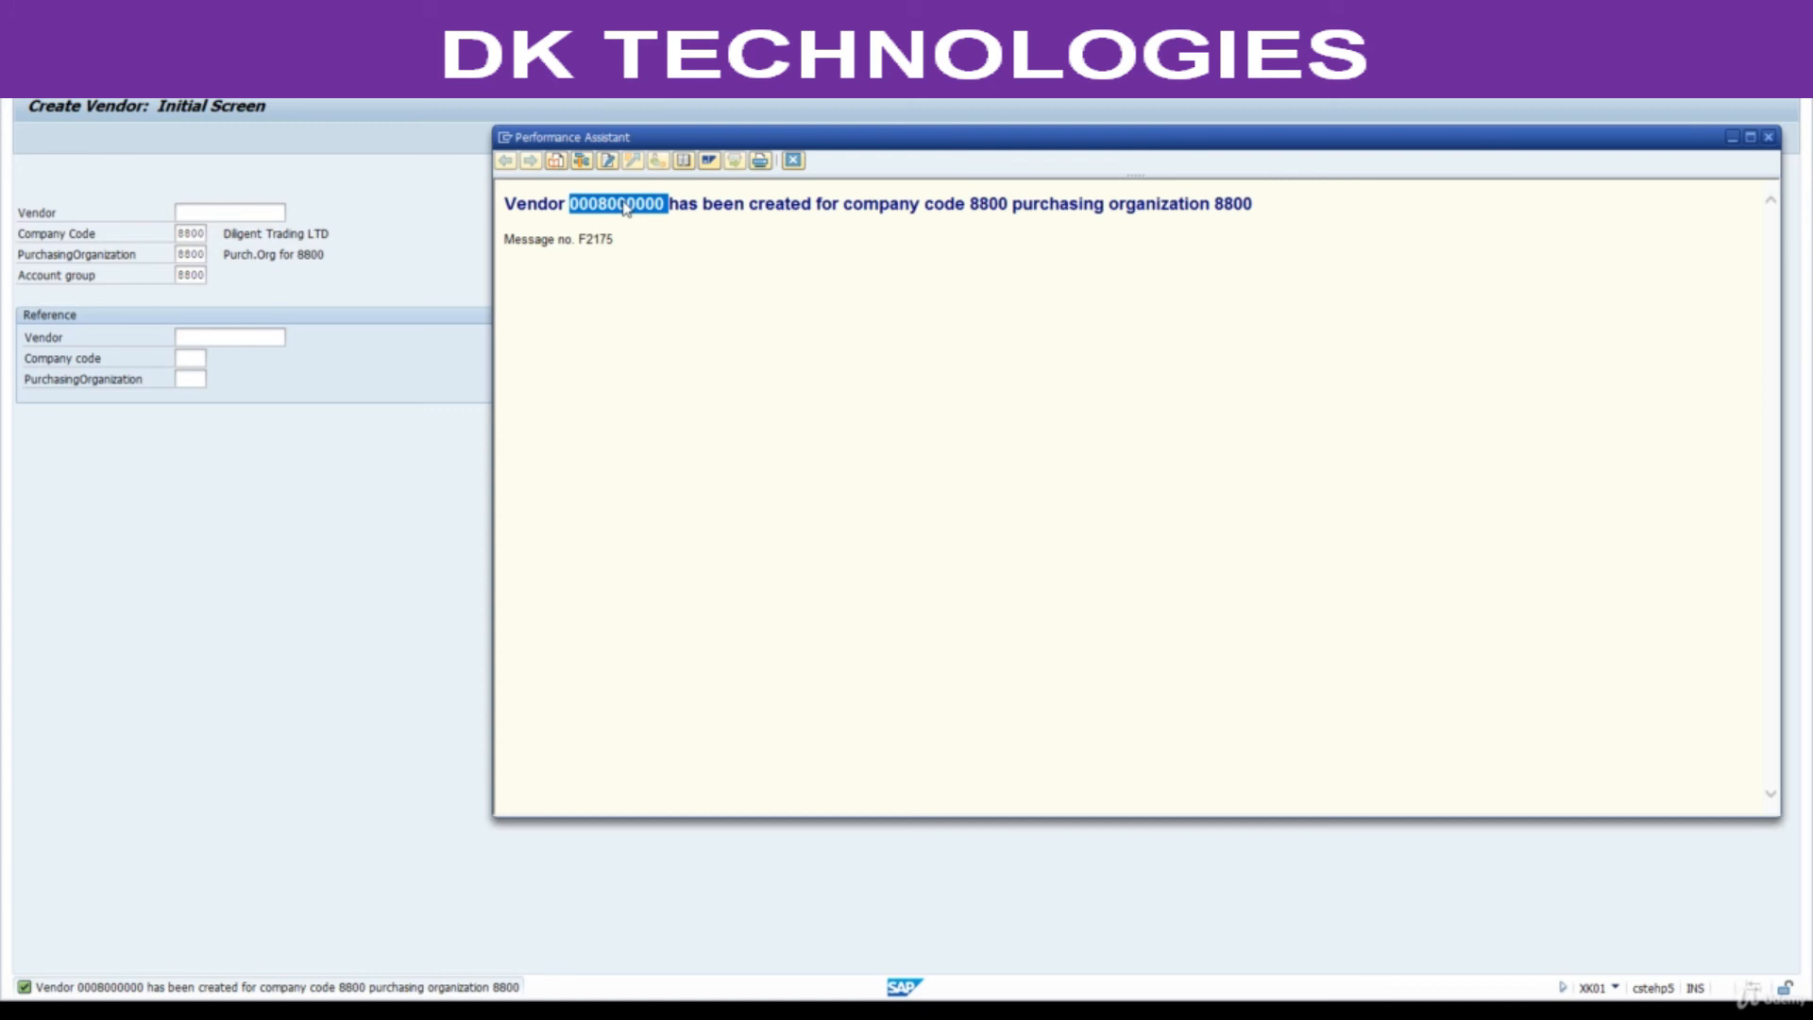
left_click(793, 160)
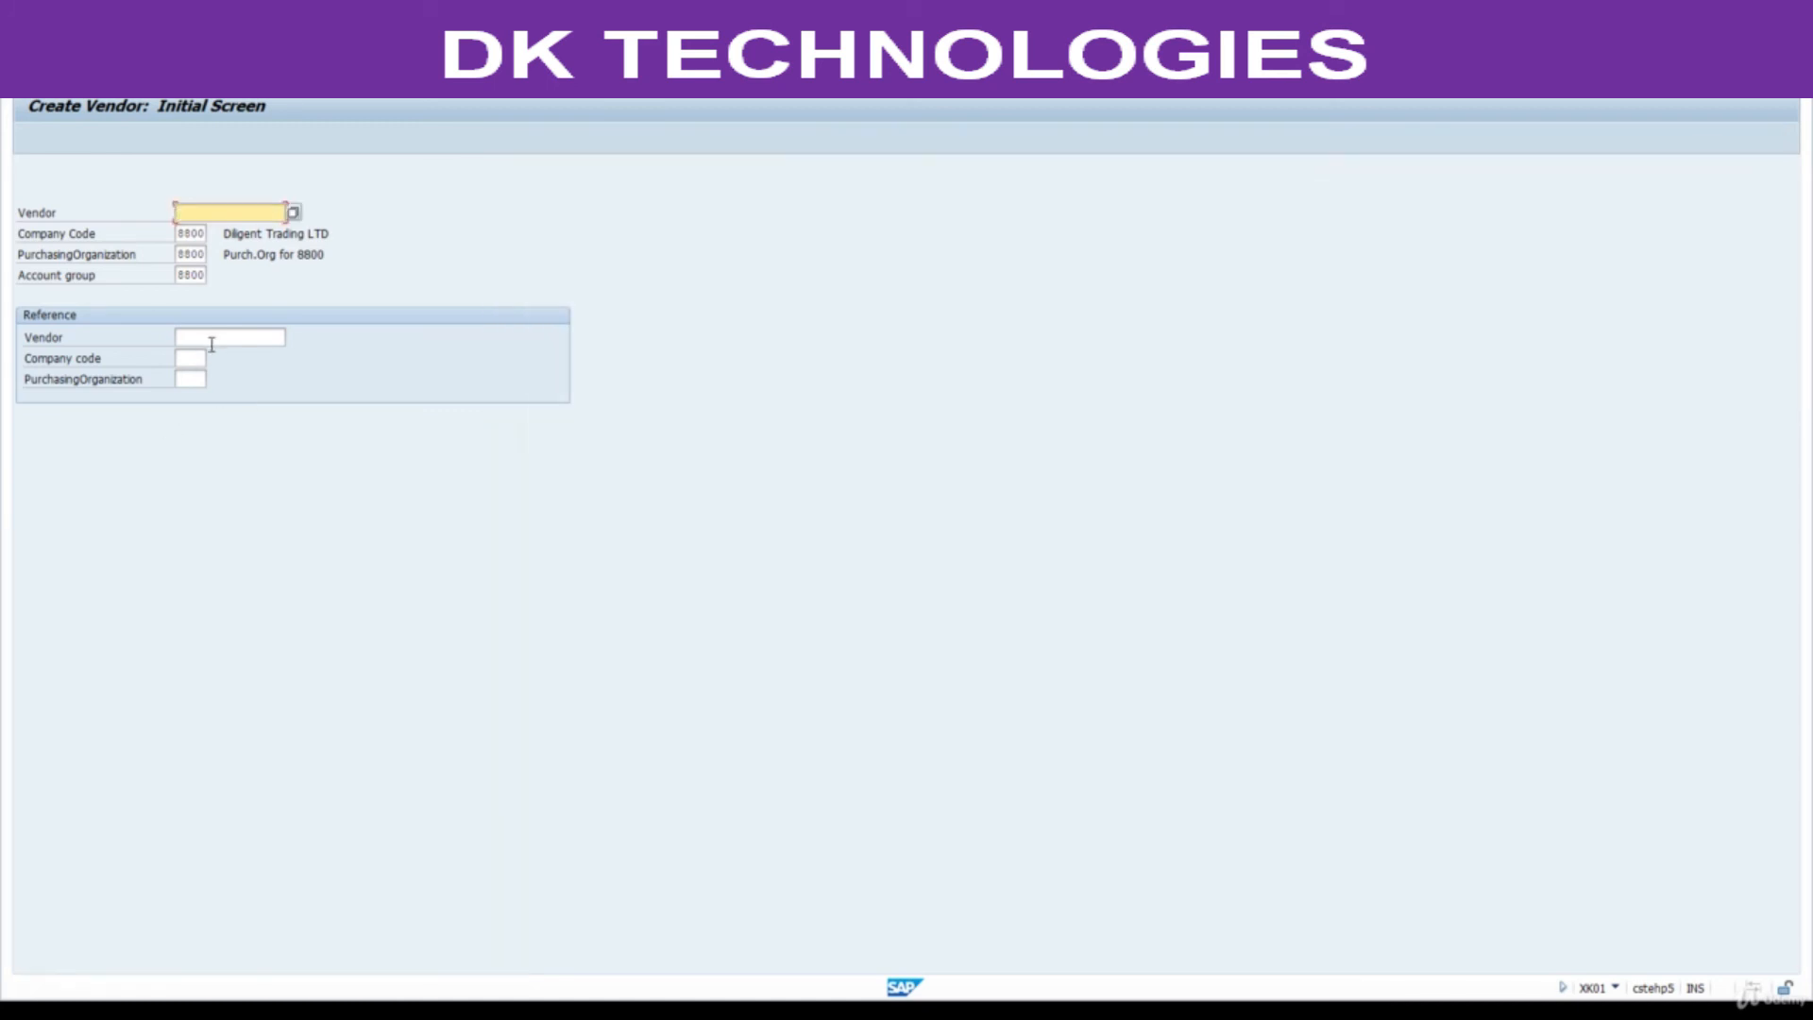
left_click(217, 339)
key("ctrl+v")
Set the reference company code and reference purchasing organization to 8800, and continue to the new vendor's address data.
left_click(204, 357)
type("88")
key("Tab")
type("880")
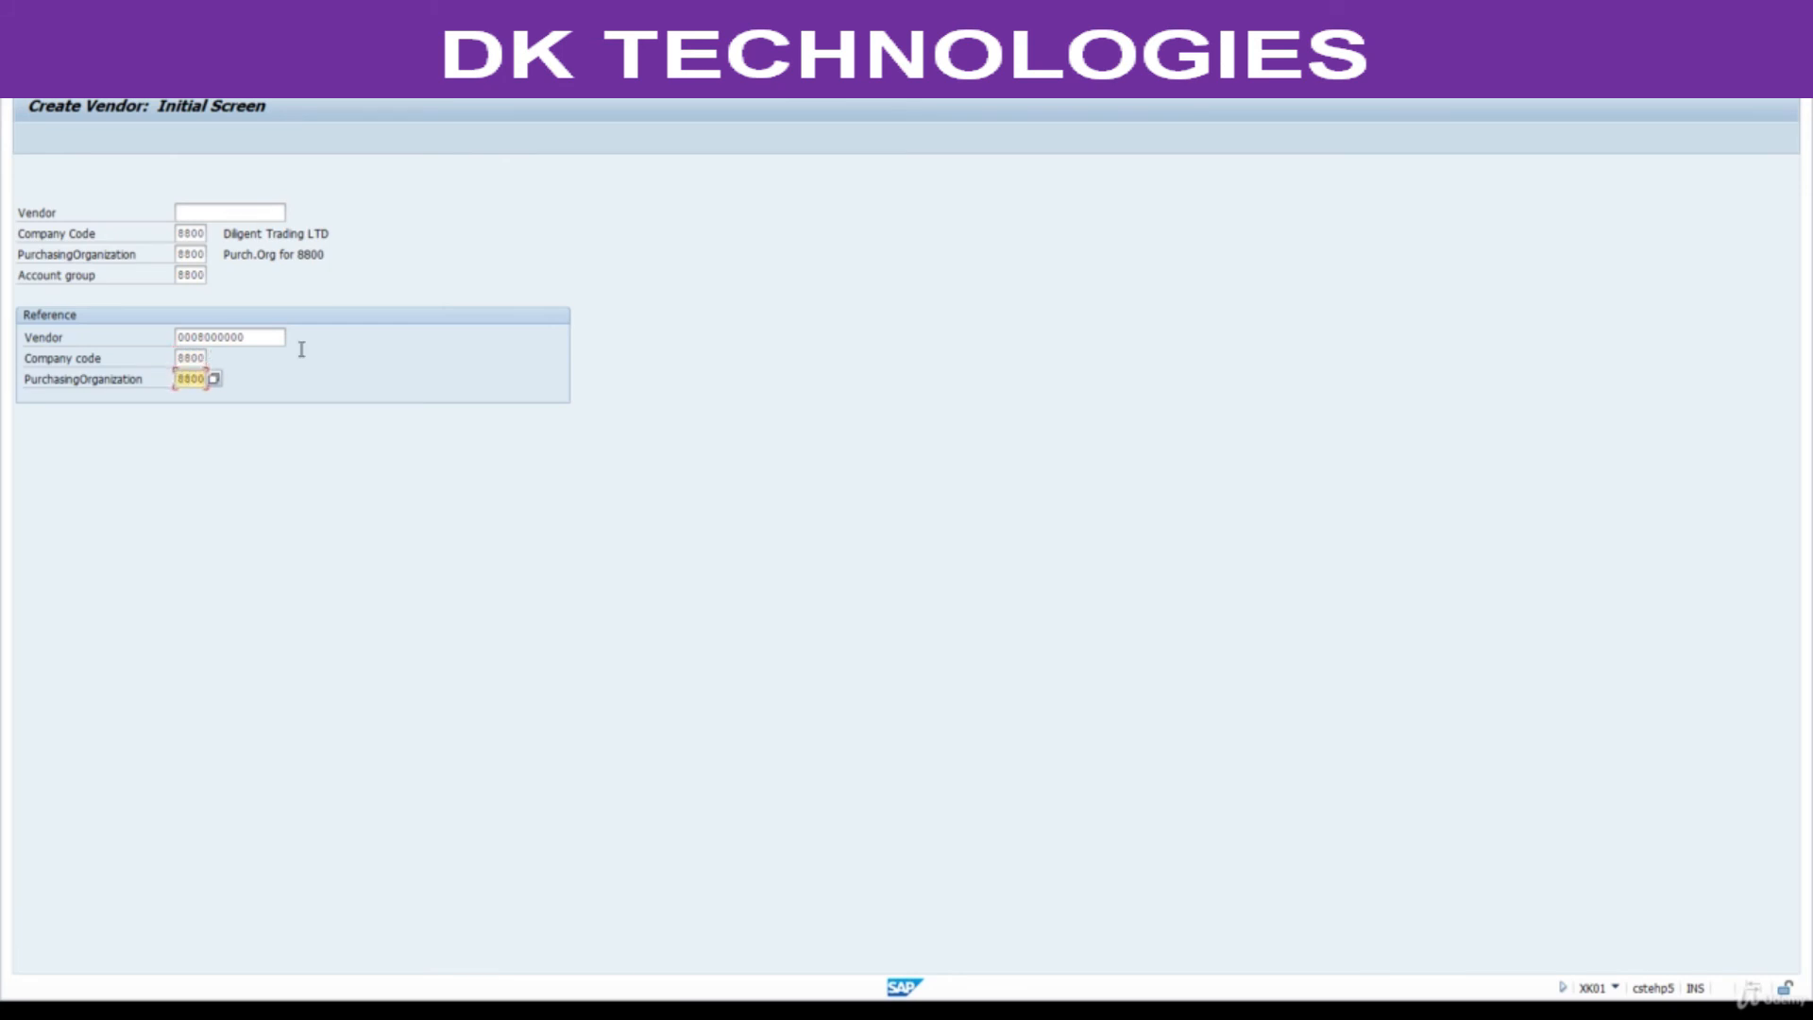
key("Return")
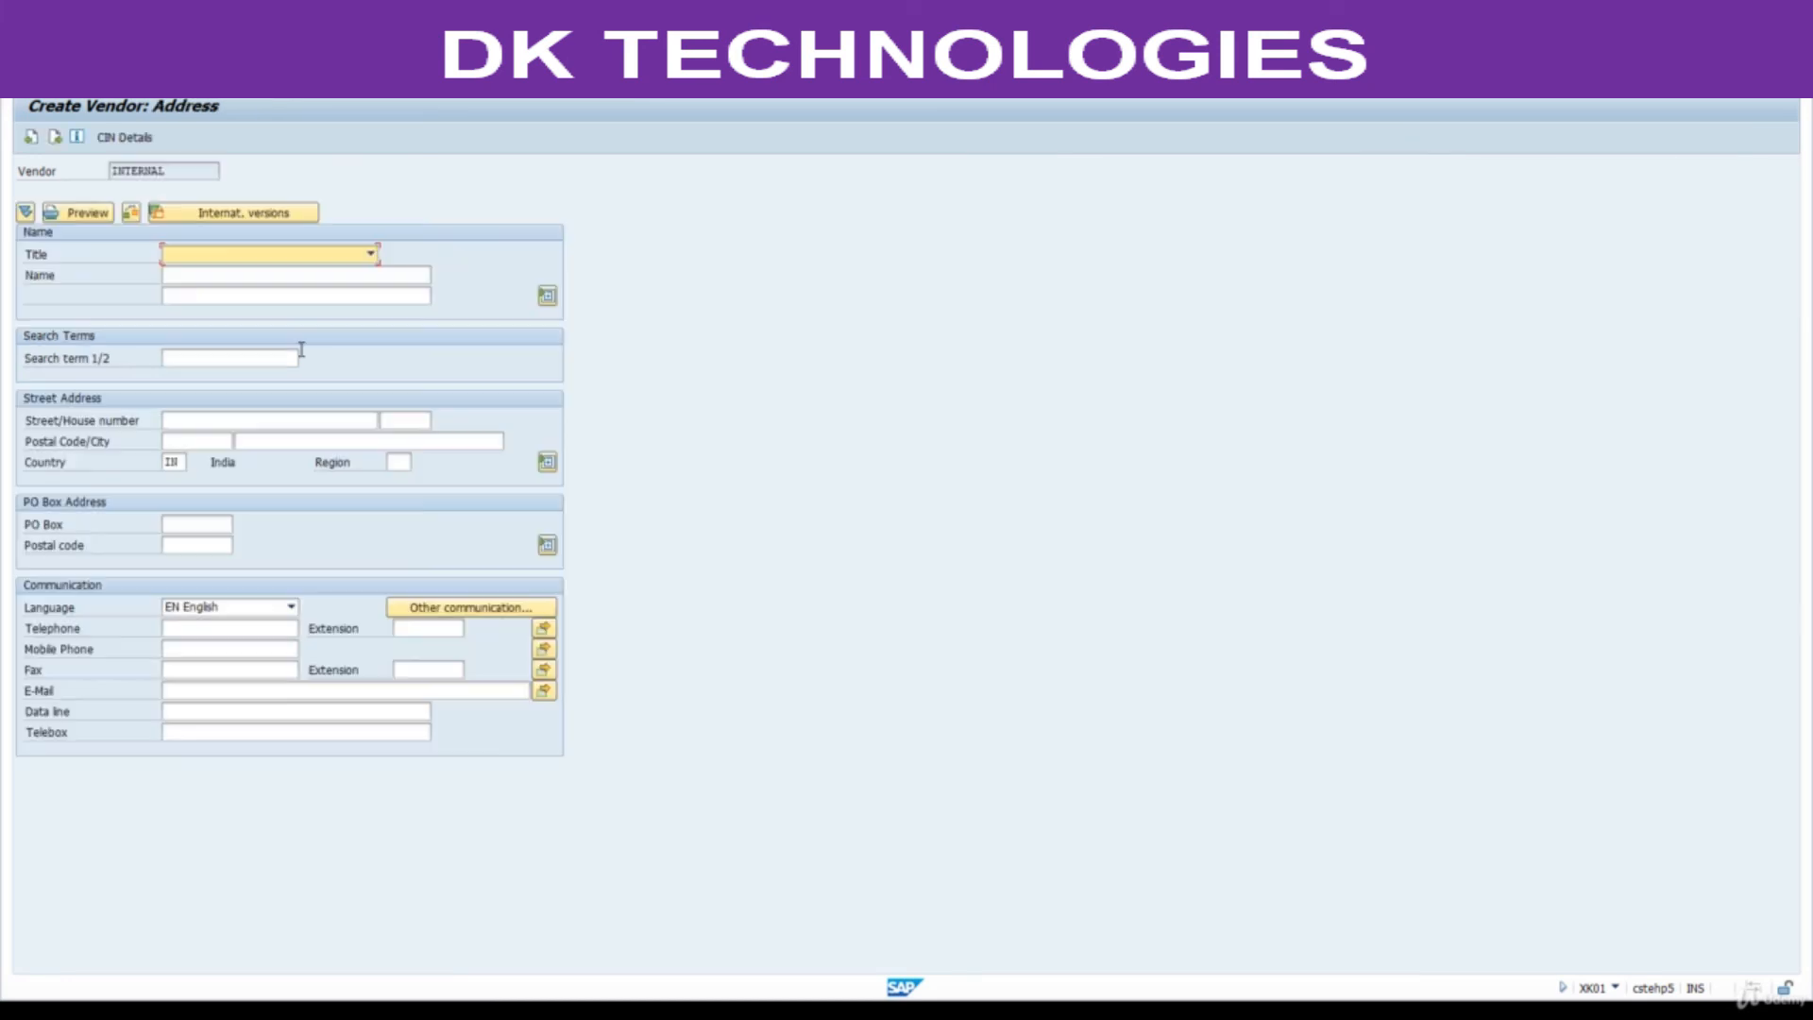
Set the vendor's title to Company and name to ABC LTC, and continue past the control data to payment transactions.
key("c")
key("Tab")
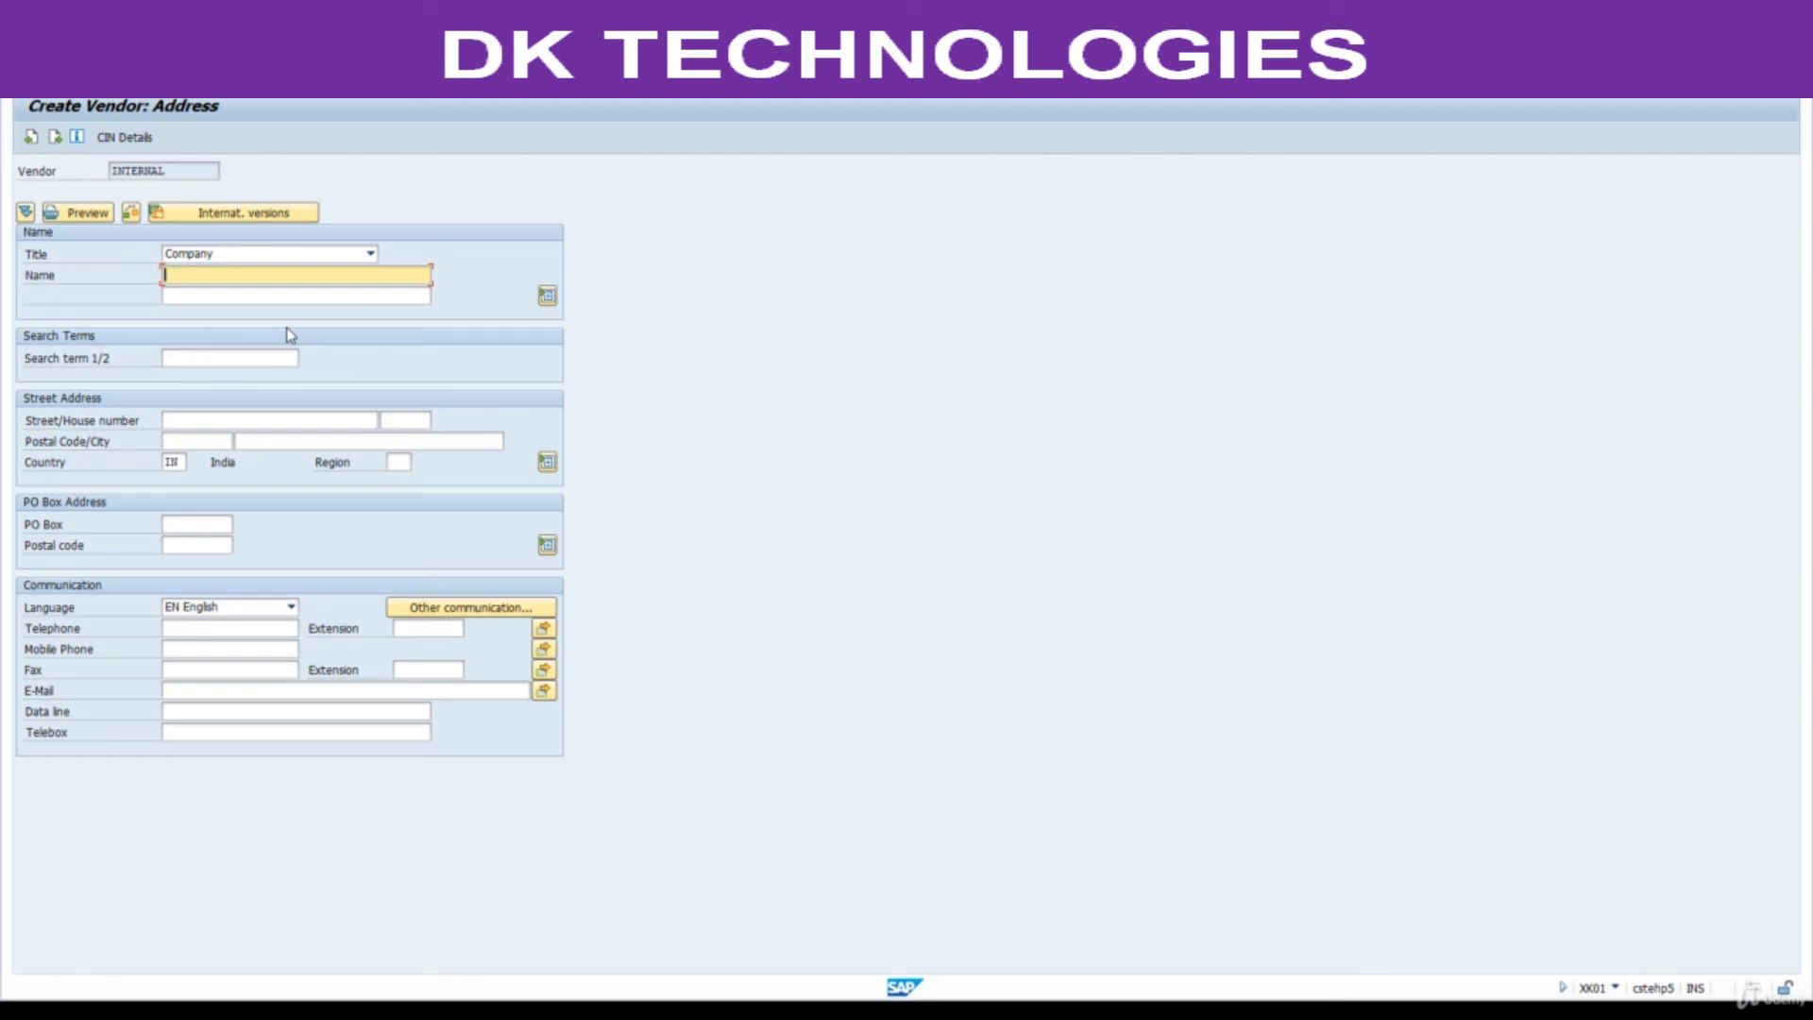
type("ABC LTD")
key("Return")
key("Return")
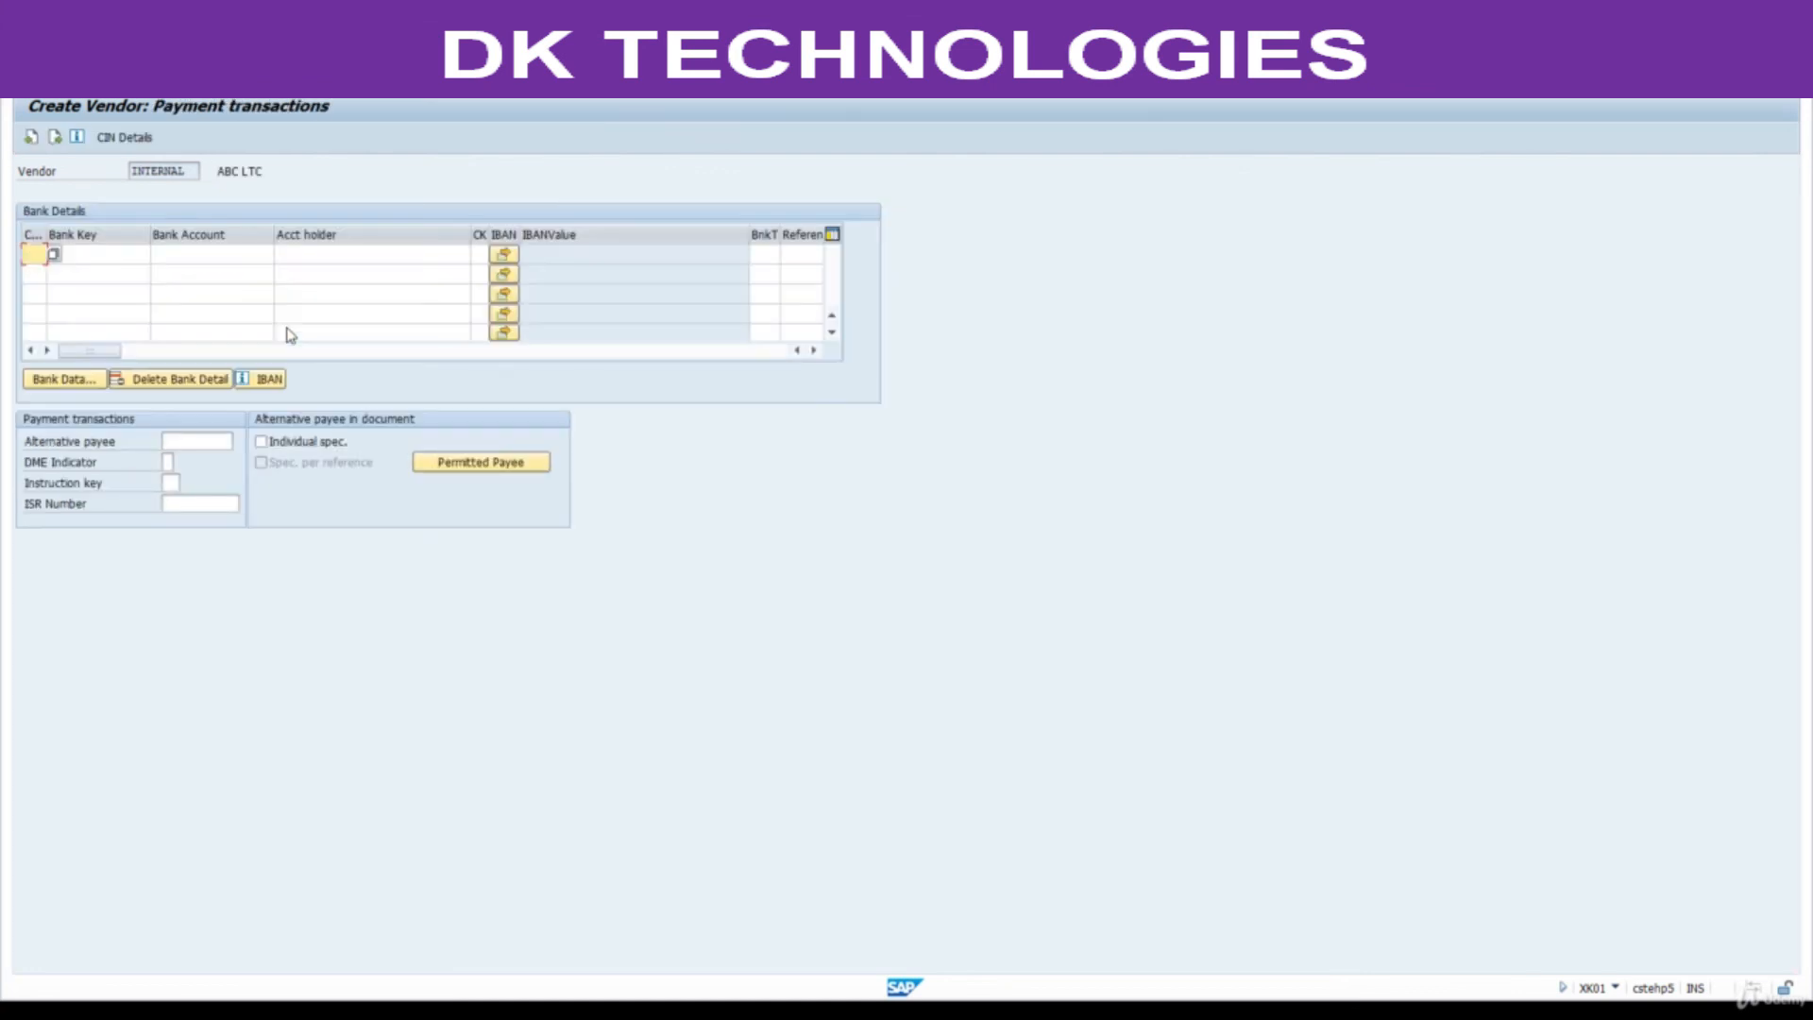
Accept the accounting, payment and purchasing data copied from the reference vendor and save vendor ABC LTC.
key("Return")
key("Return")
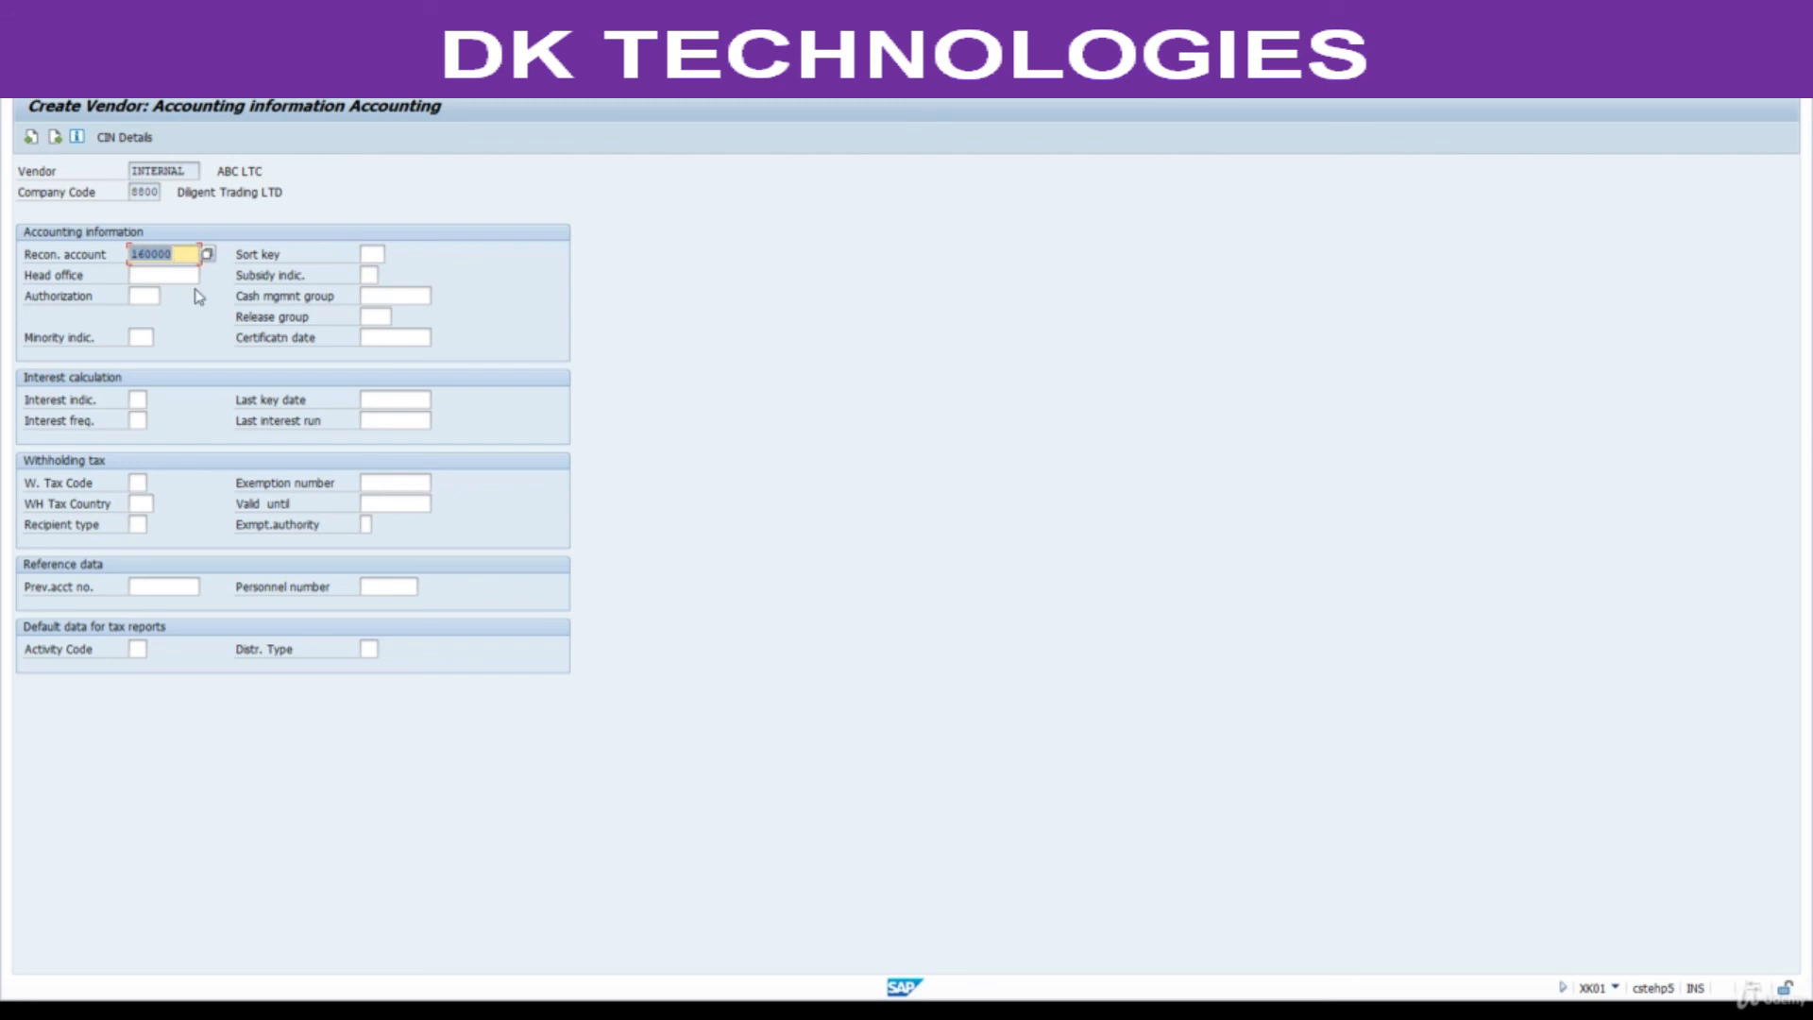
key("Return")
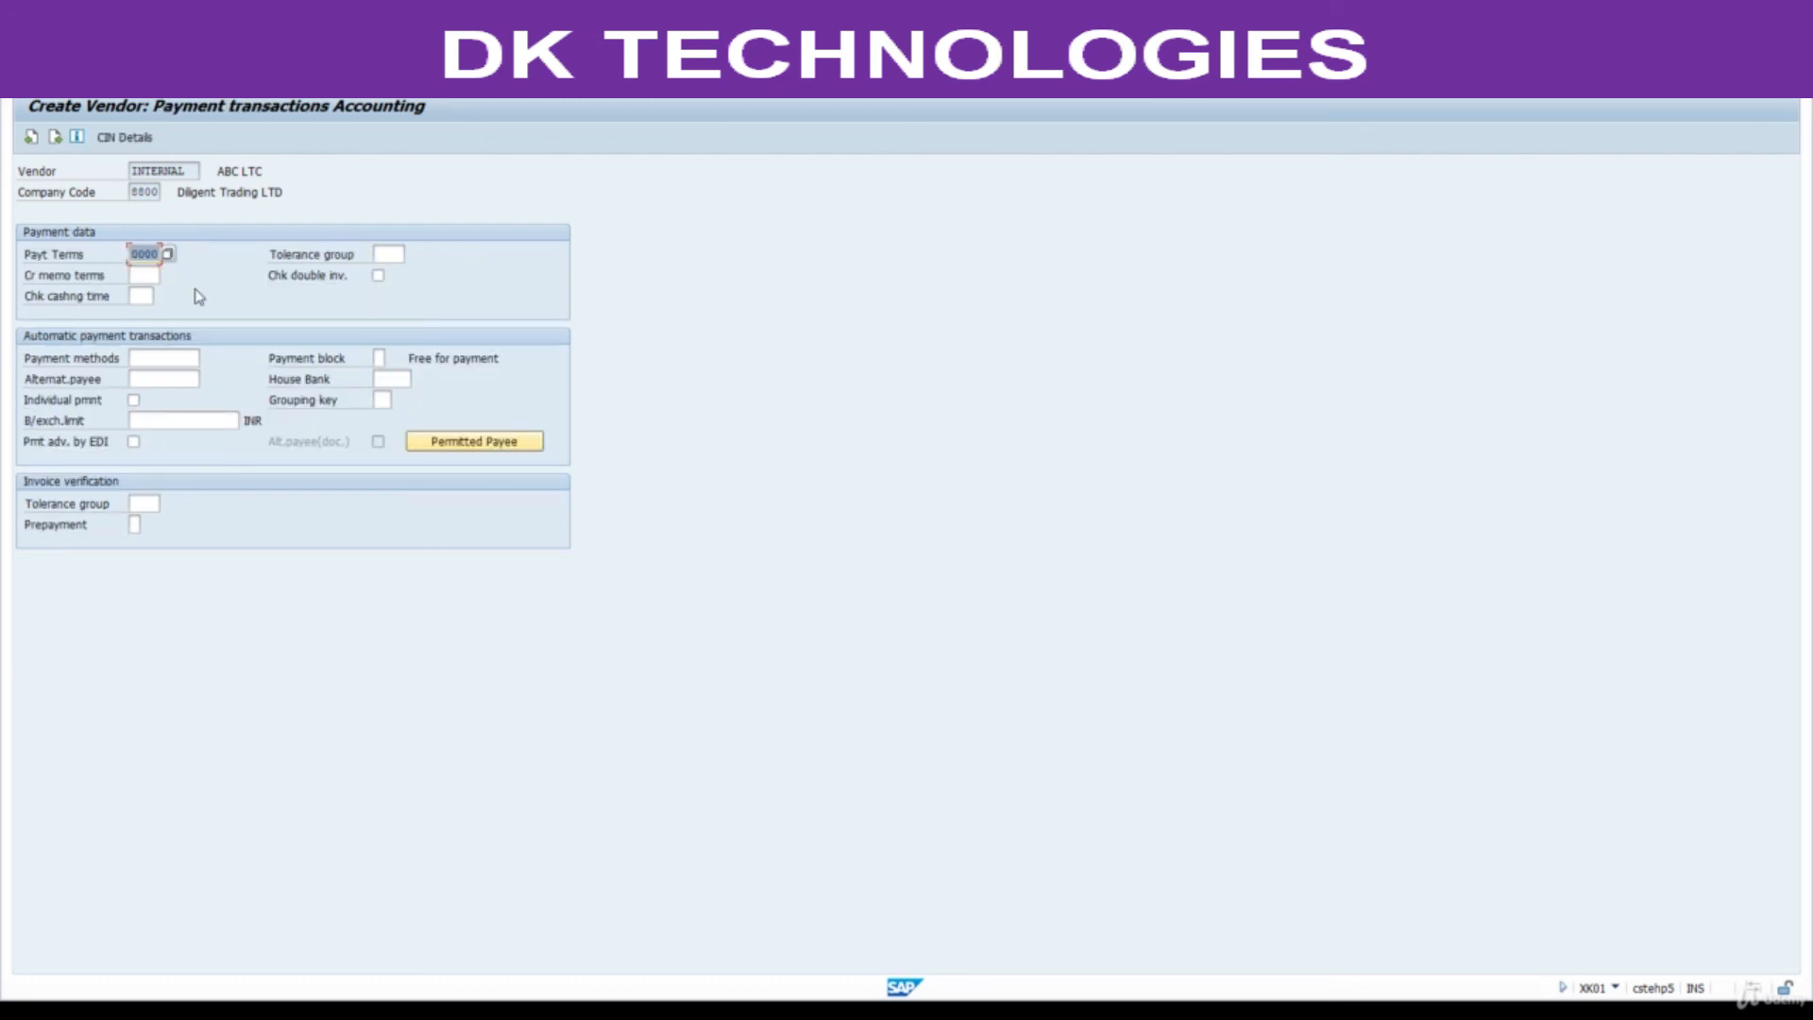
key("Return")
key("Return")
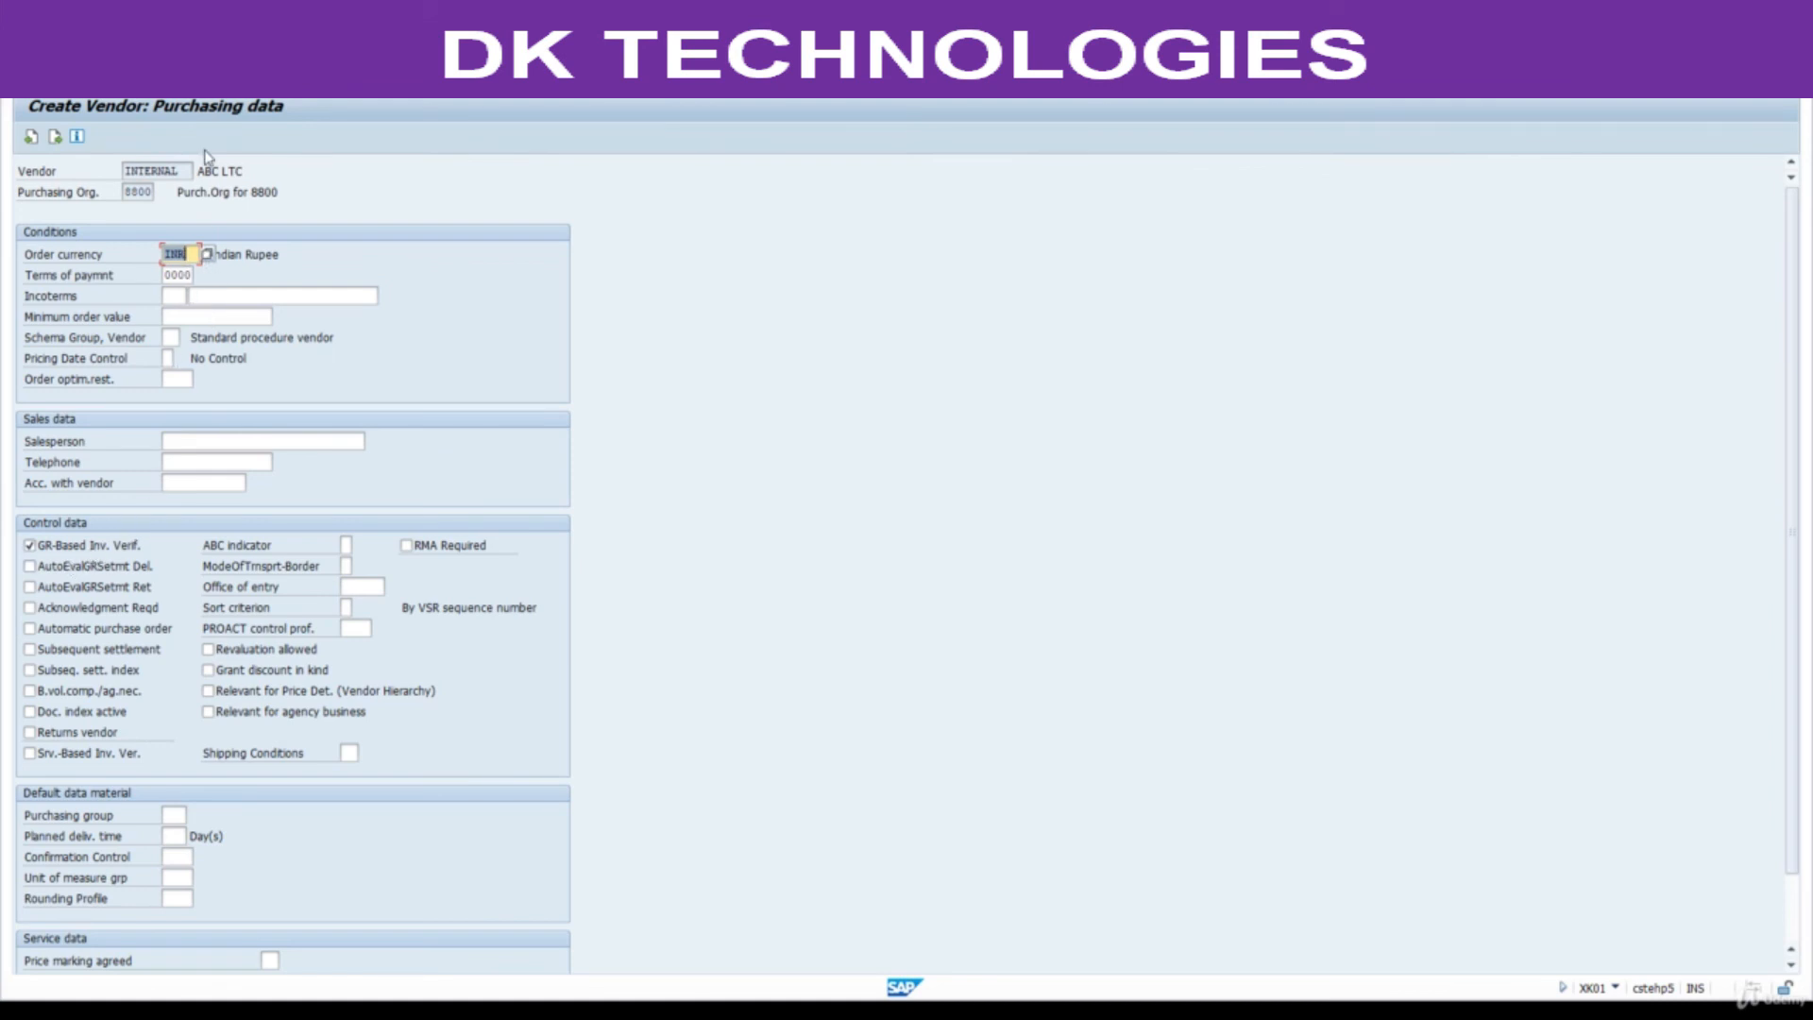
left_click(229, 82)
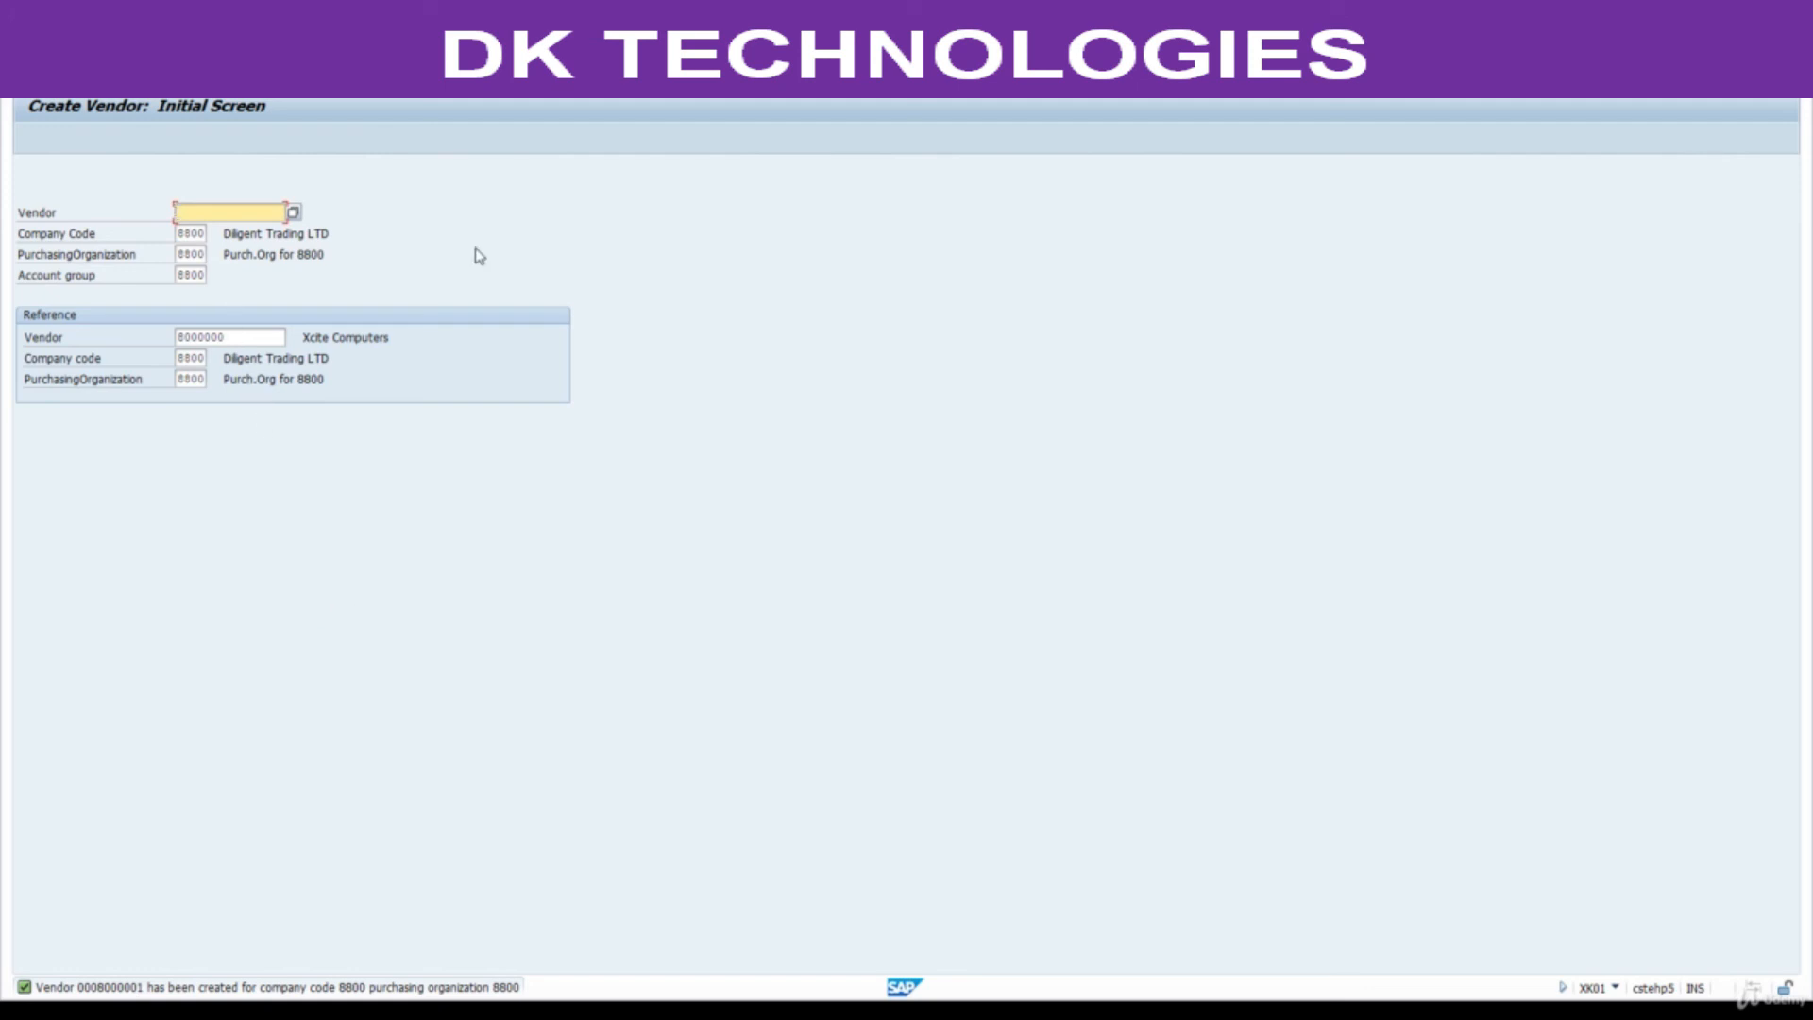
Start another vendor from the same reference, with title Company and name DILIGENT TECHIES.
key("Return")
type("DILIGENT  ")
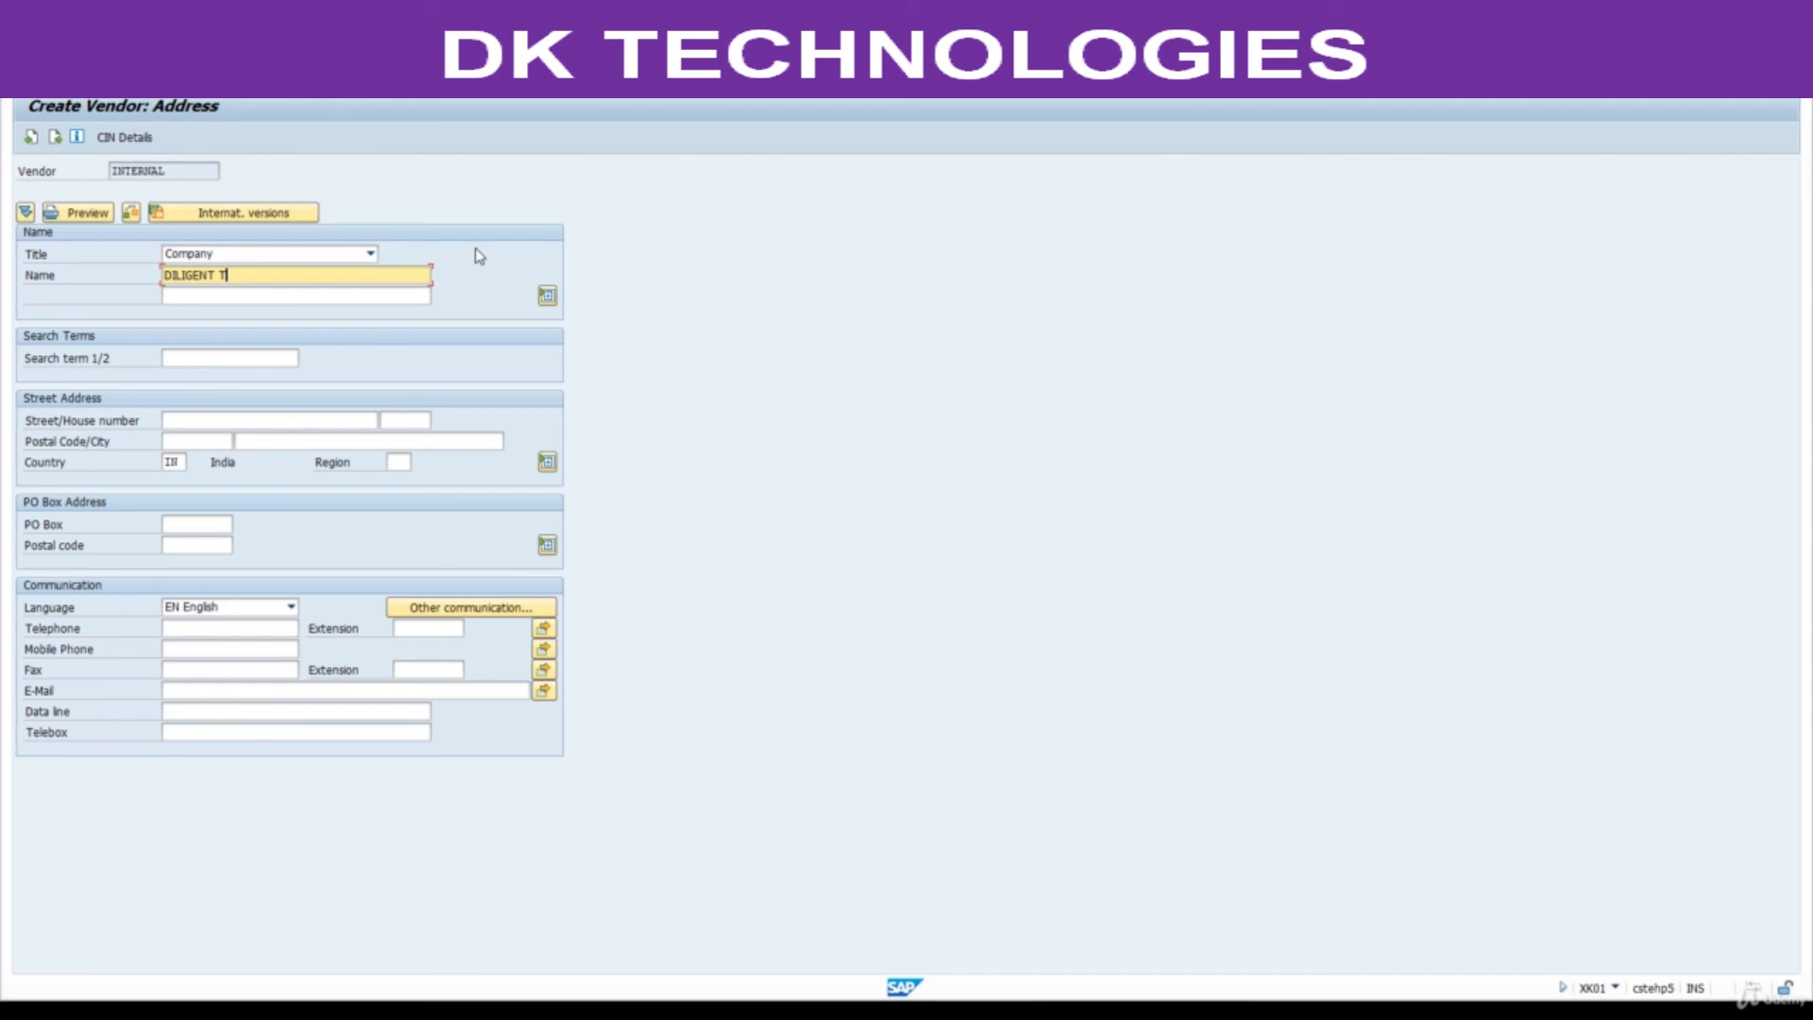
type("TECHIES")
left_click(292, 420)
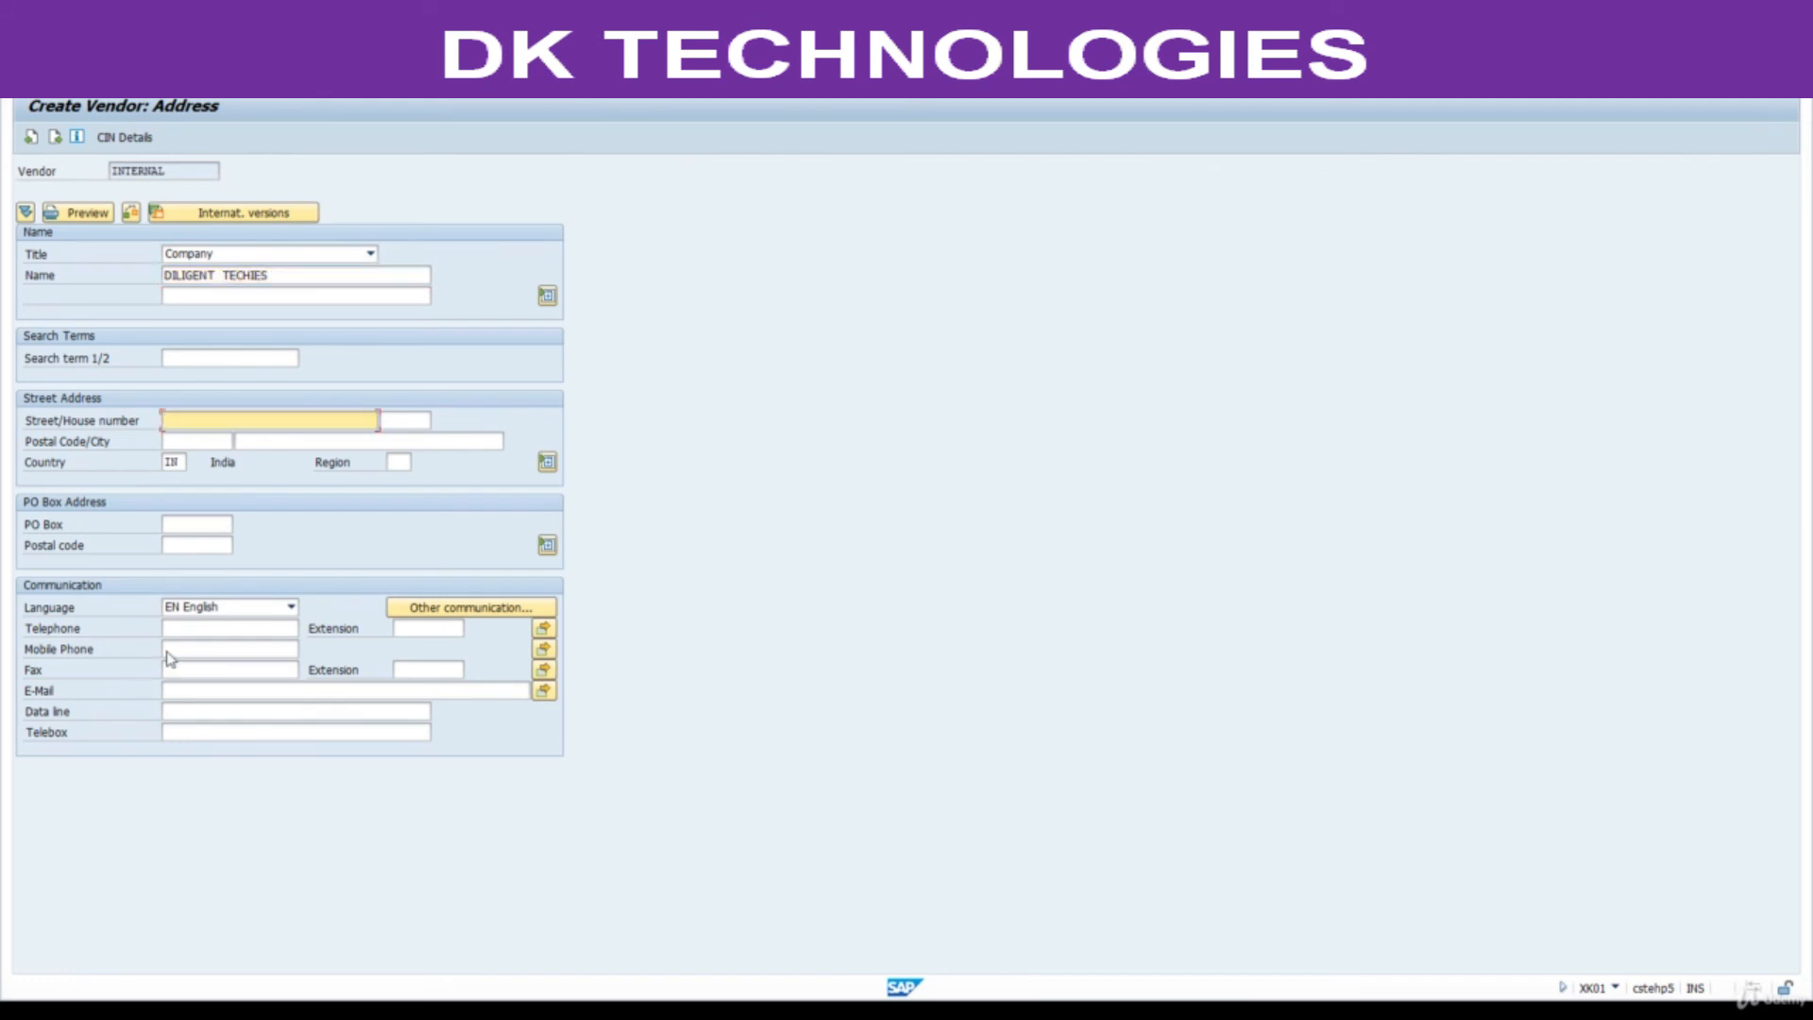
Try the web domain diligenttechies.in as the vendor's e-mail, then move it to the street field and continue to the control data.
left_click(248, 690)
type("diligenttechies.in")
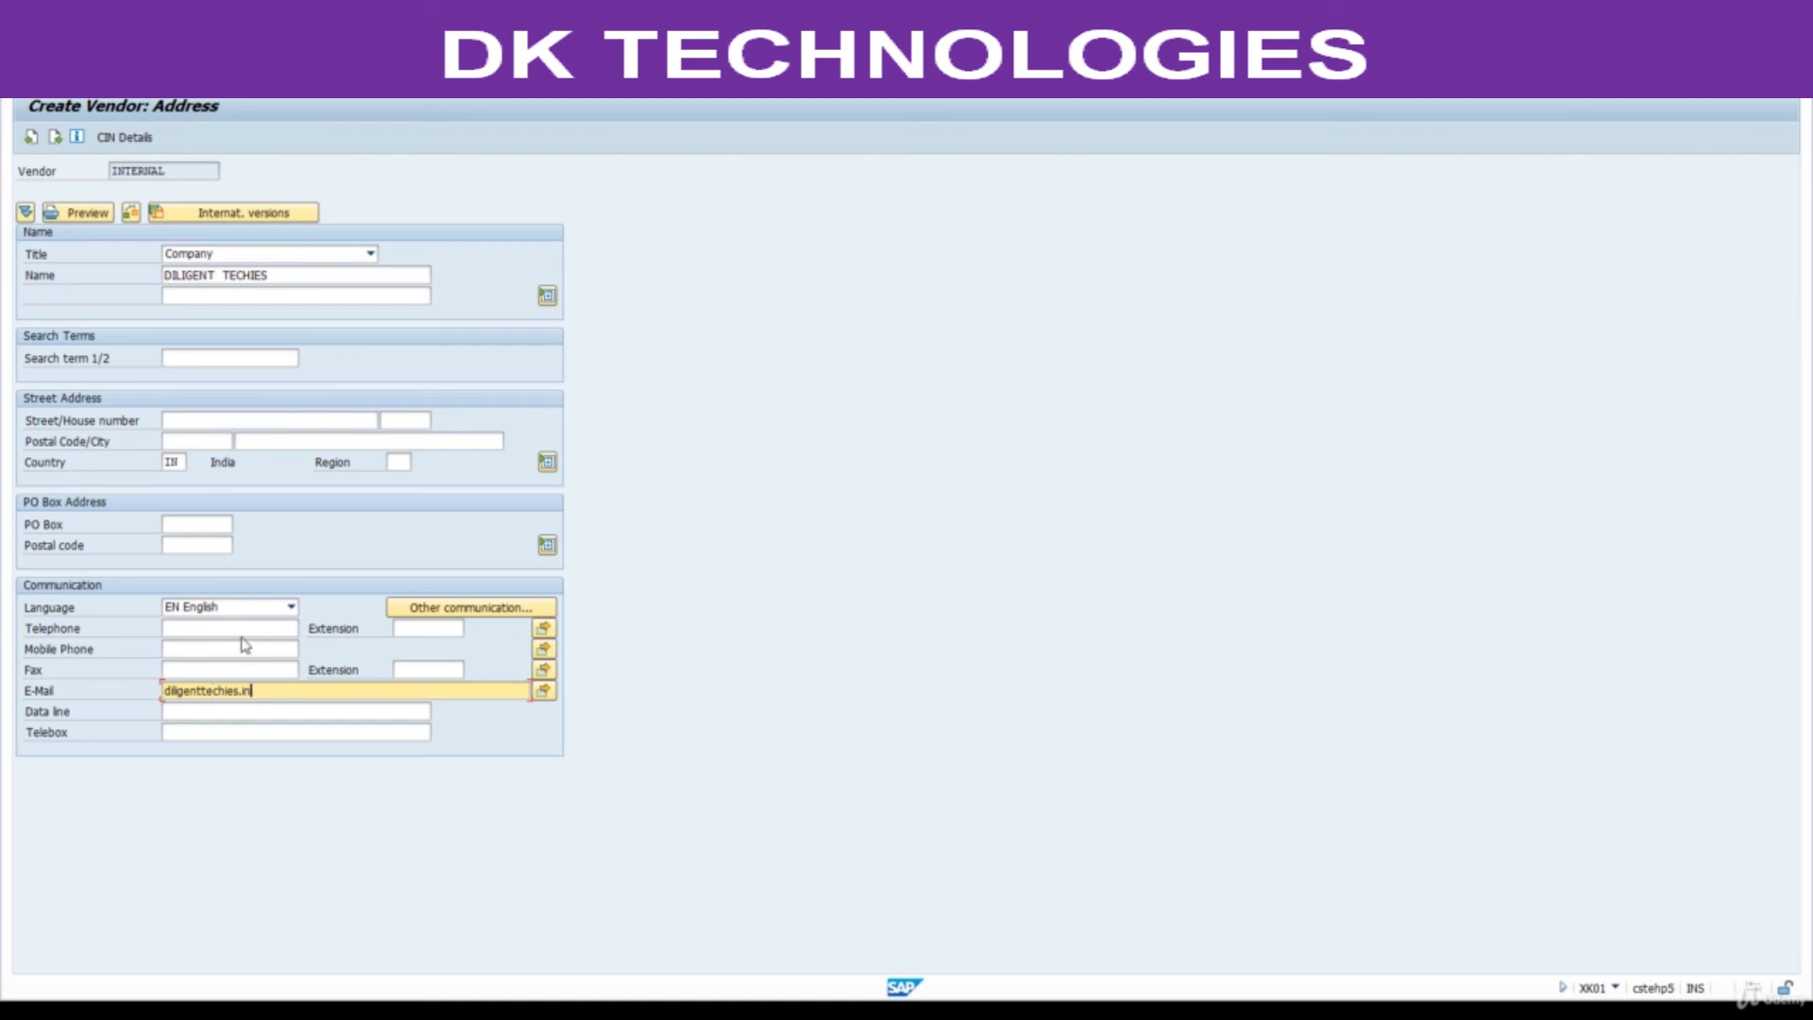
key("Return")
key("ctrl+c")
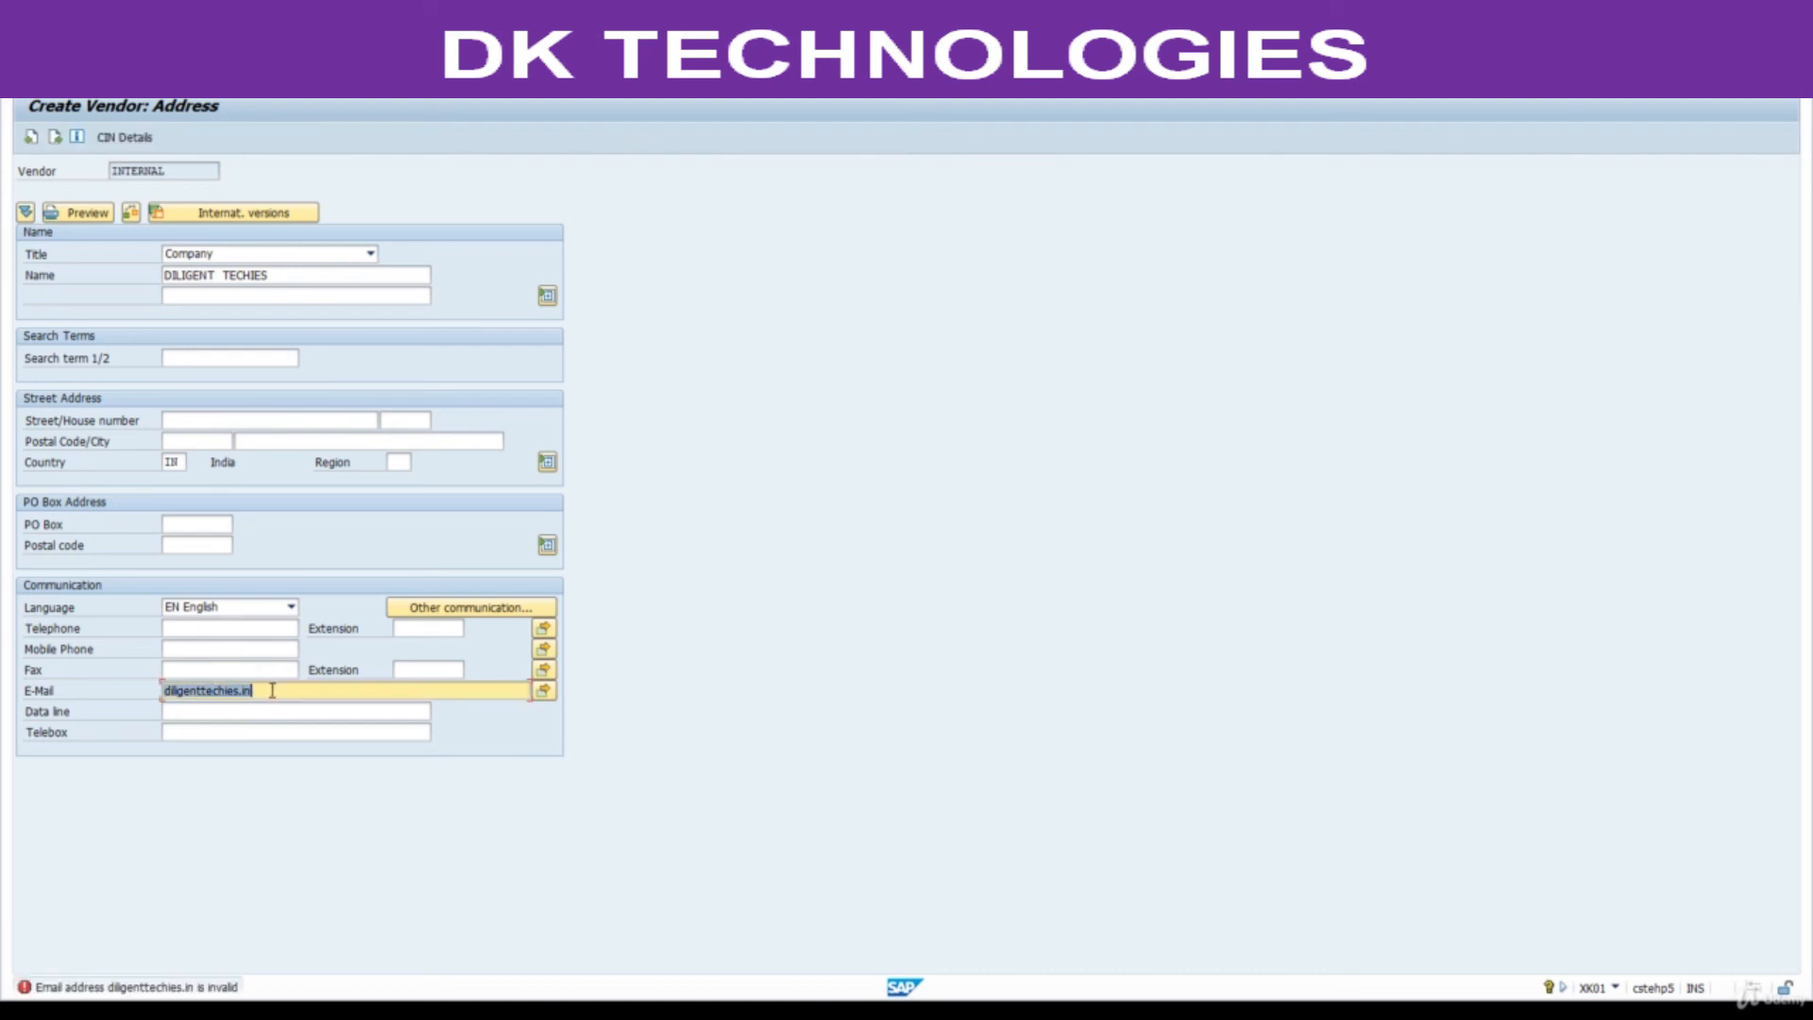
key("Delete")
left_click(237, 712)
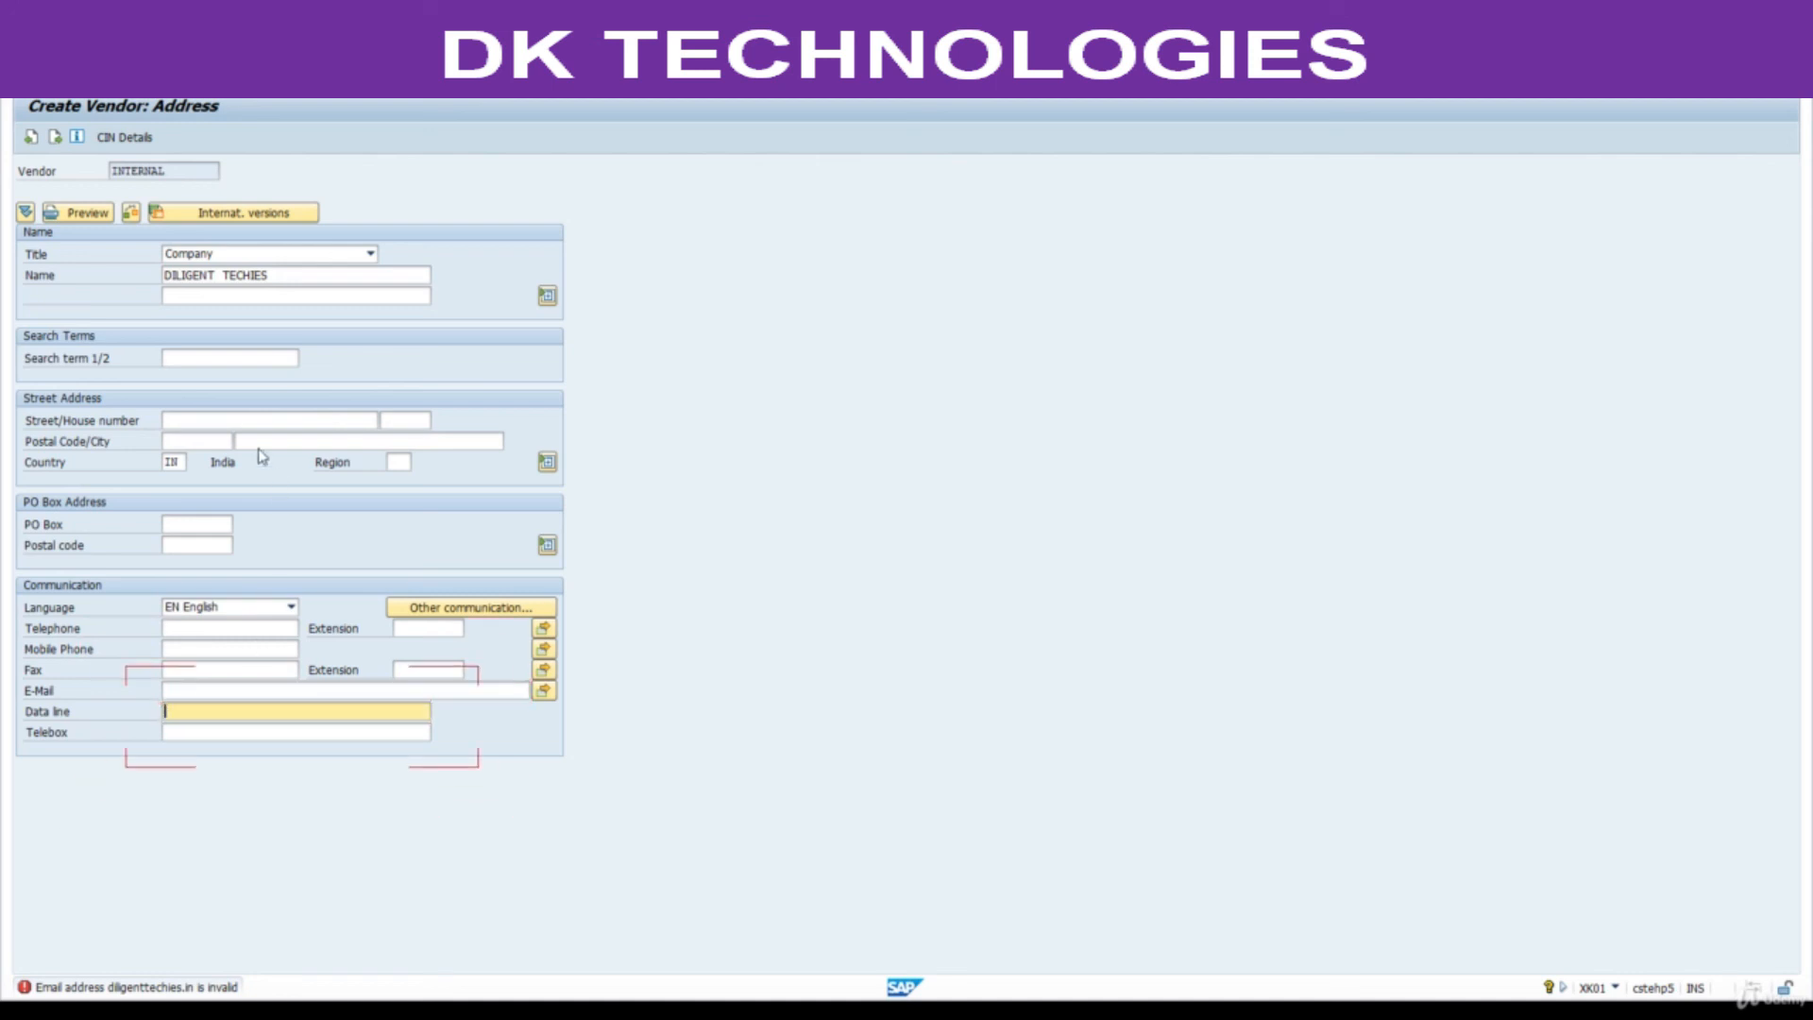
left_click(230, 421)
key("ctrl+v")
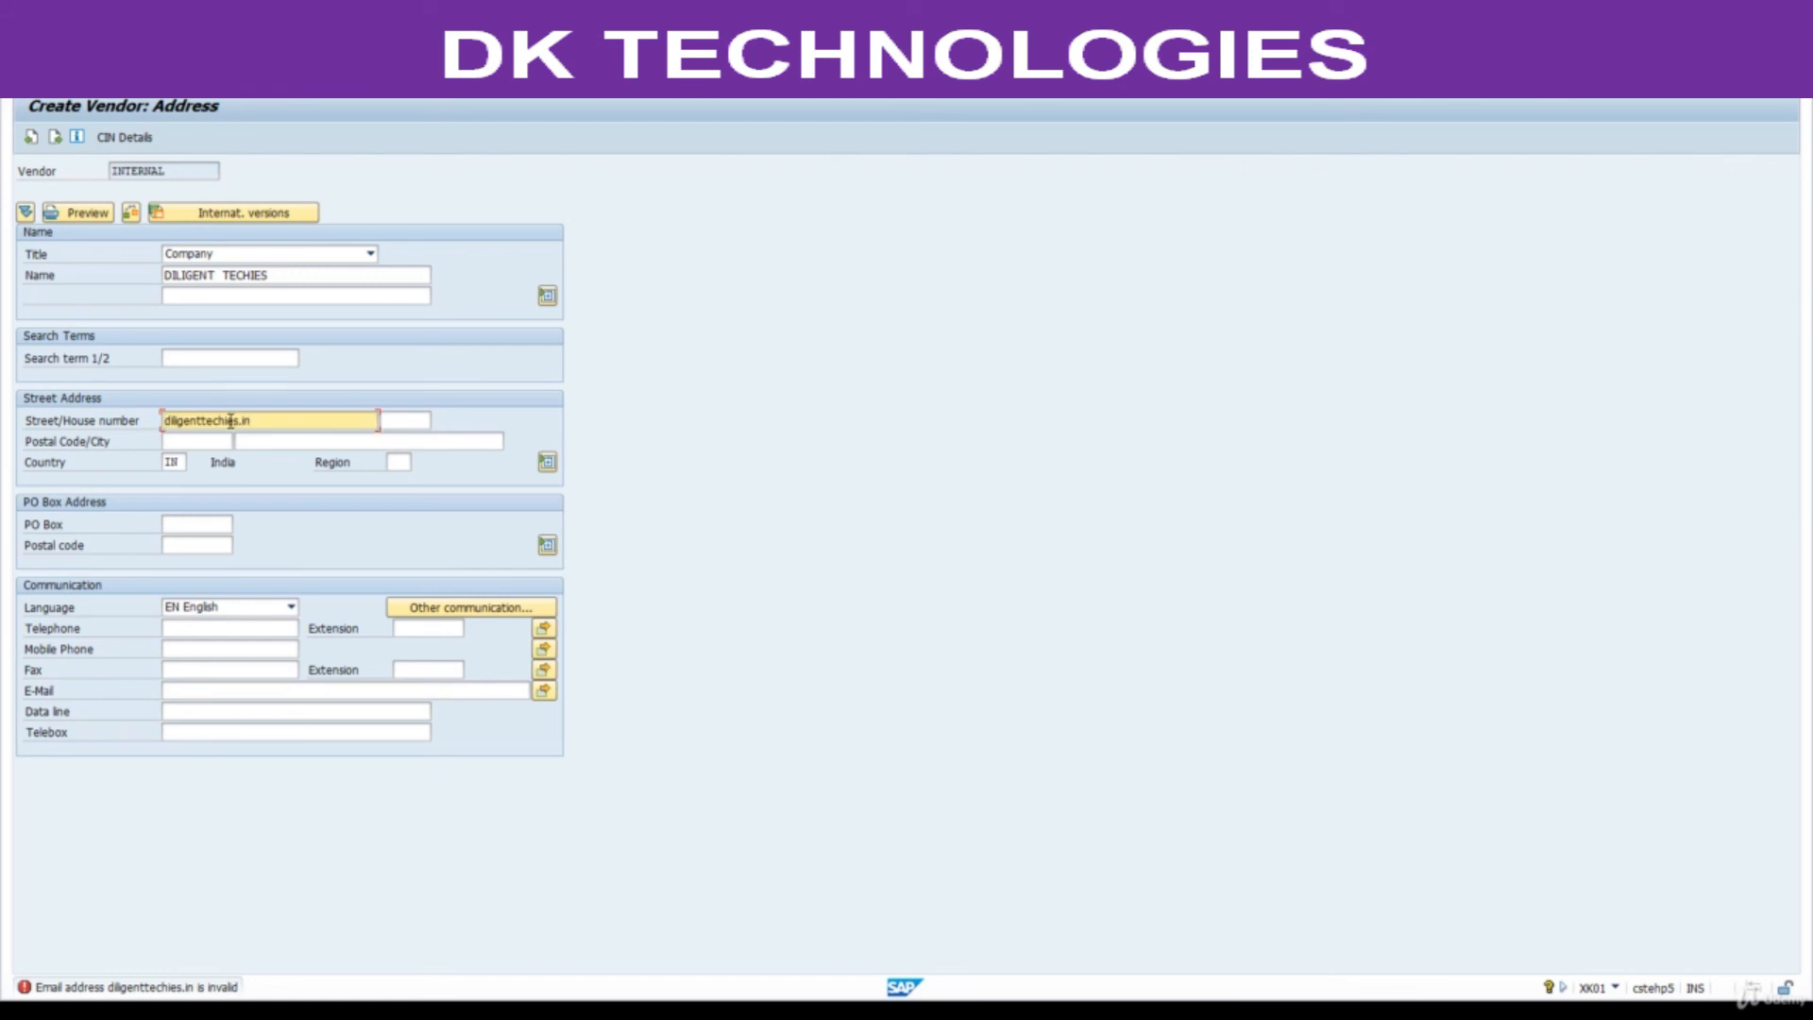
key("Return")
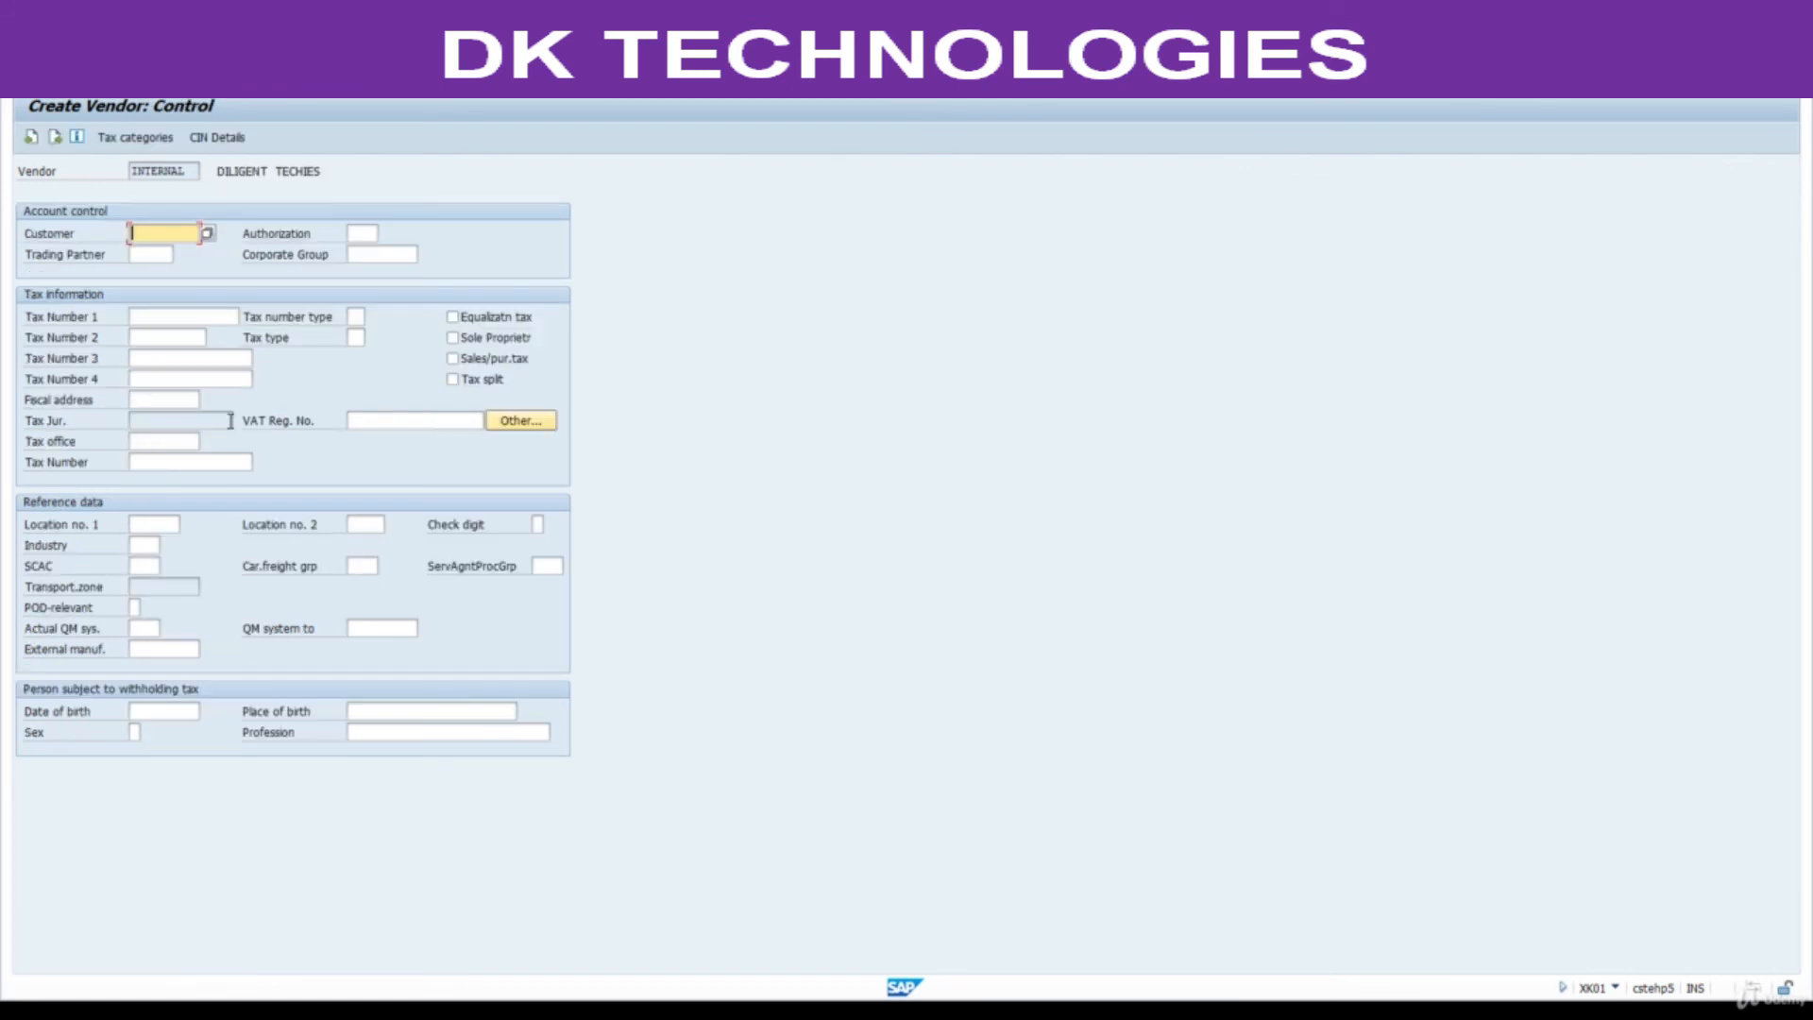
Keep all remaining control, accounting, correspondence and purchasing data from the reference unchanged and save vendor DILIGENT TECHIES.
key("Return")
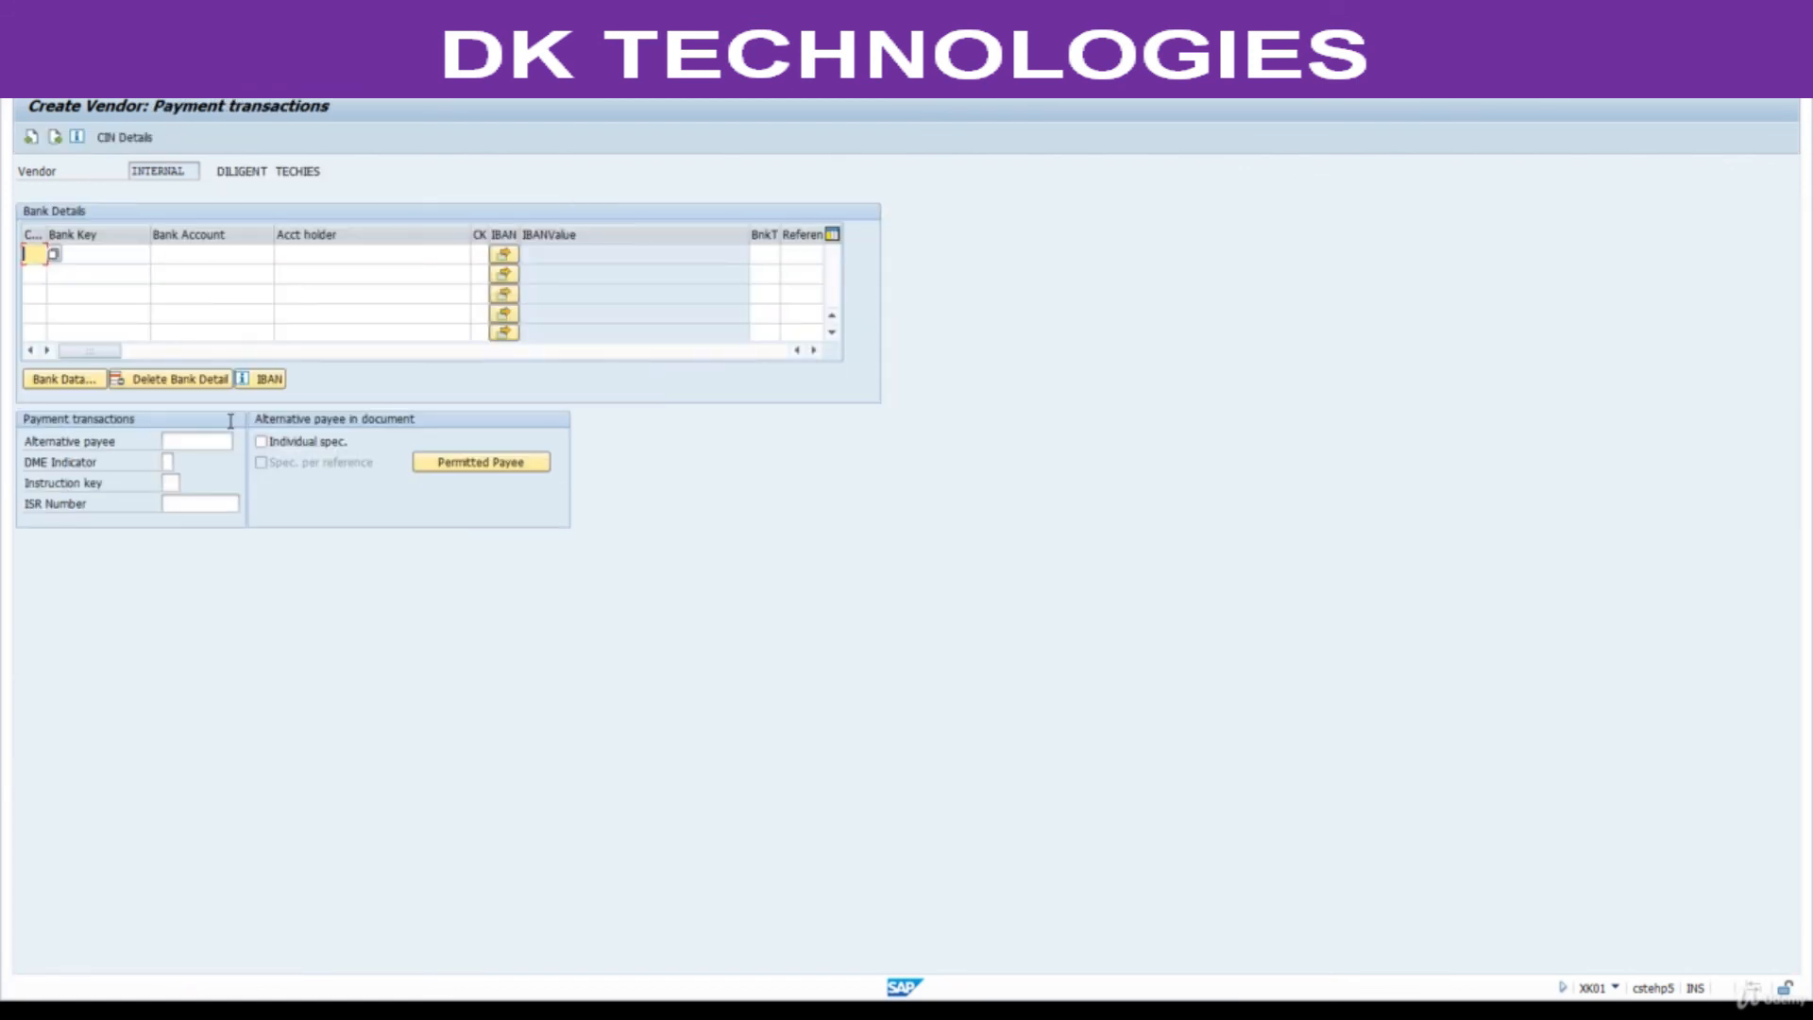
key("Return")
key("Return")
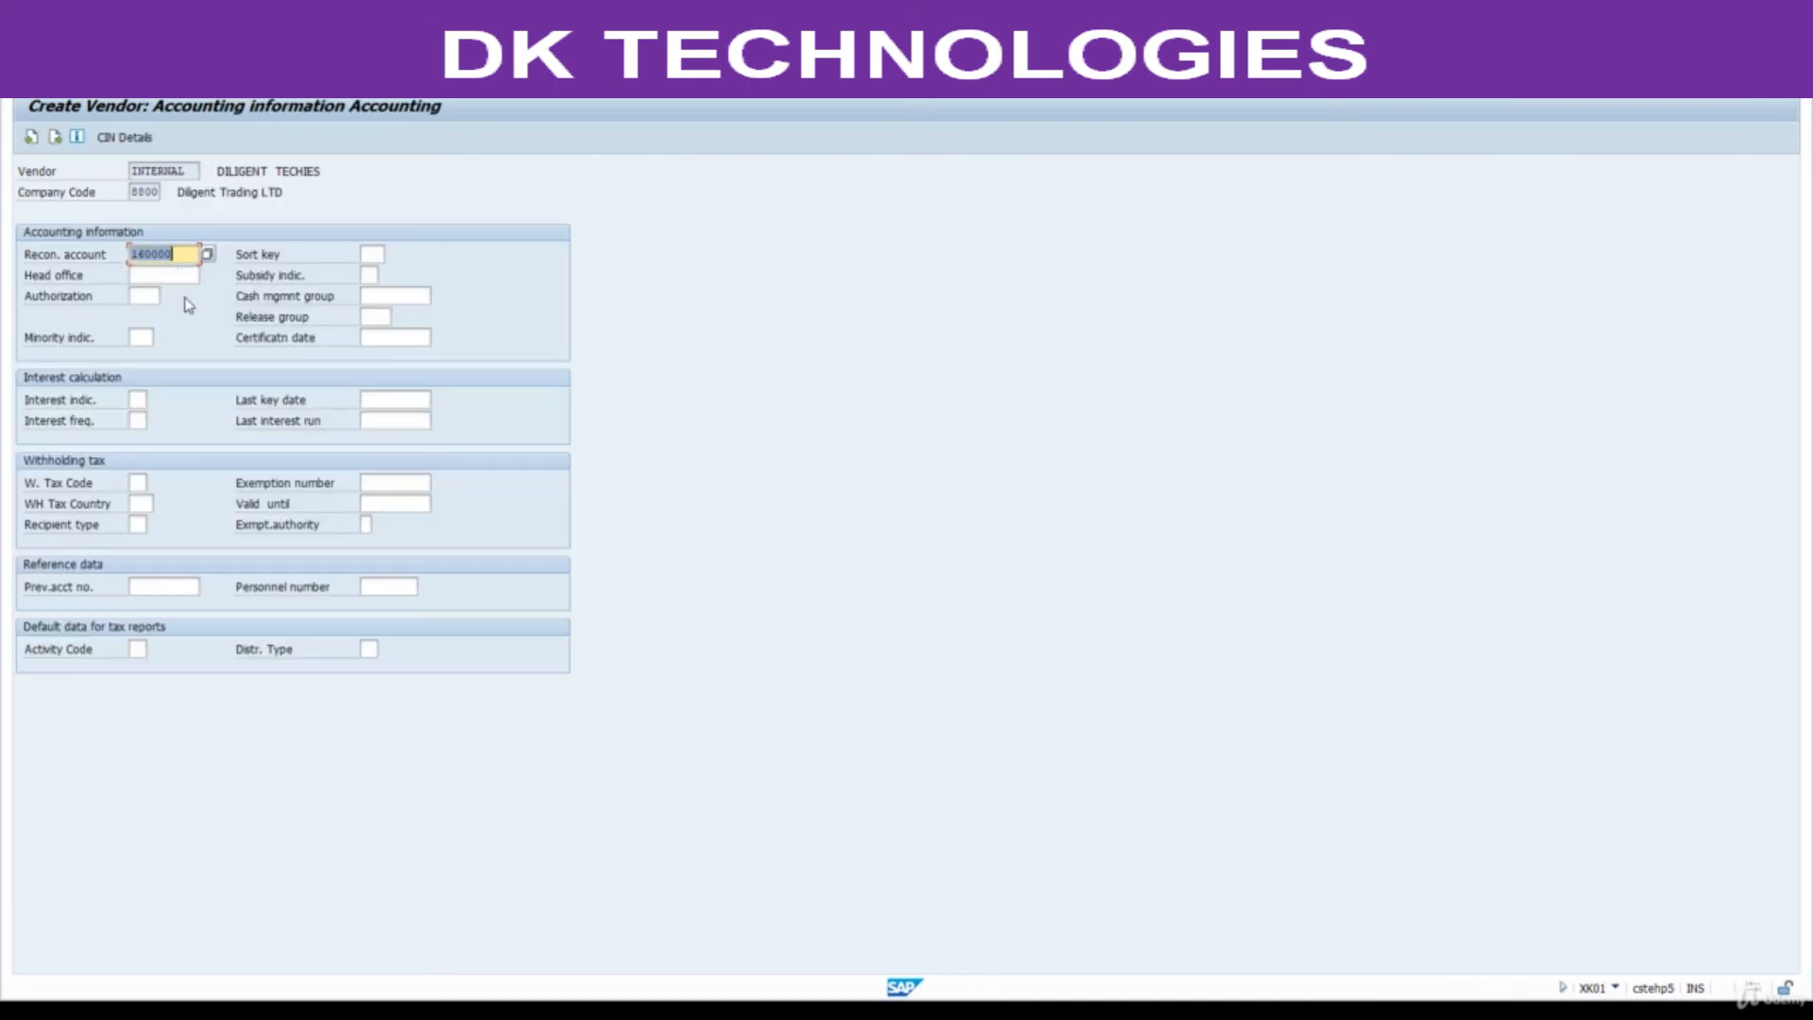
key("Return")
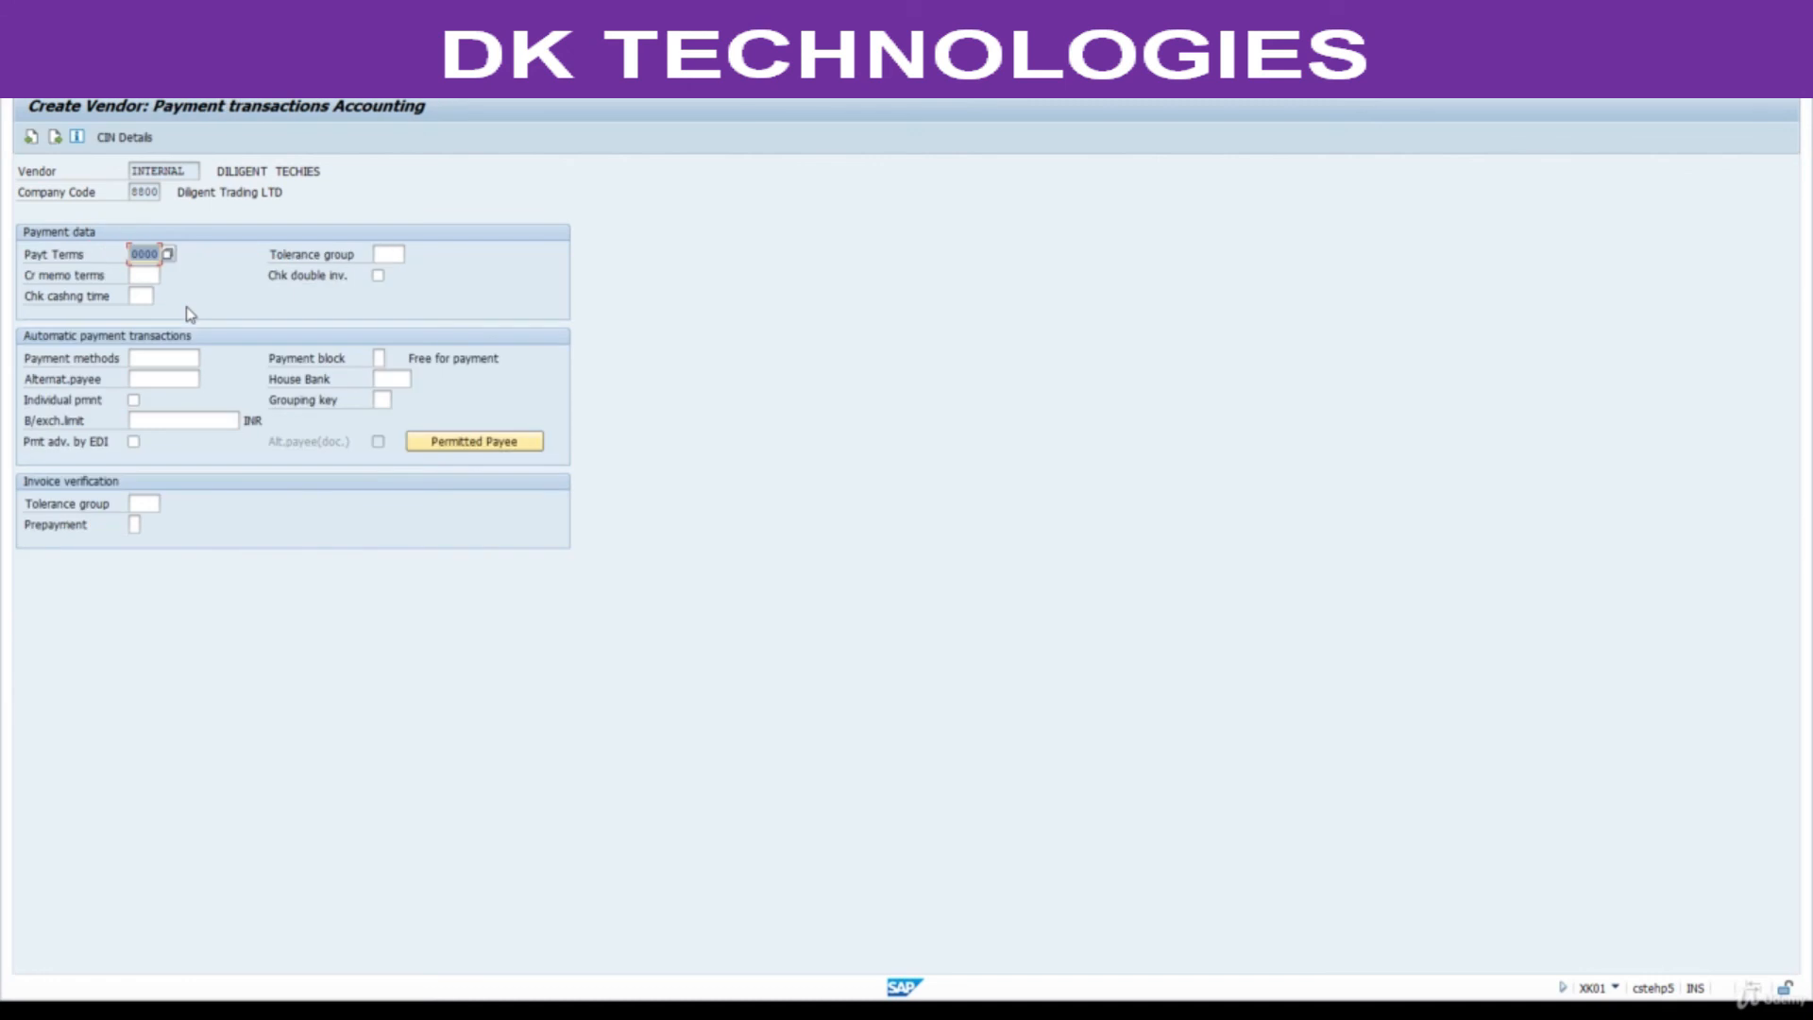
key("Return")
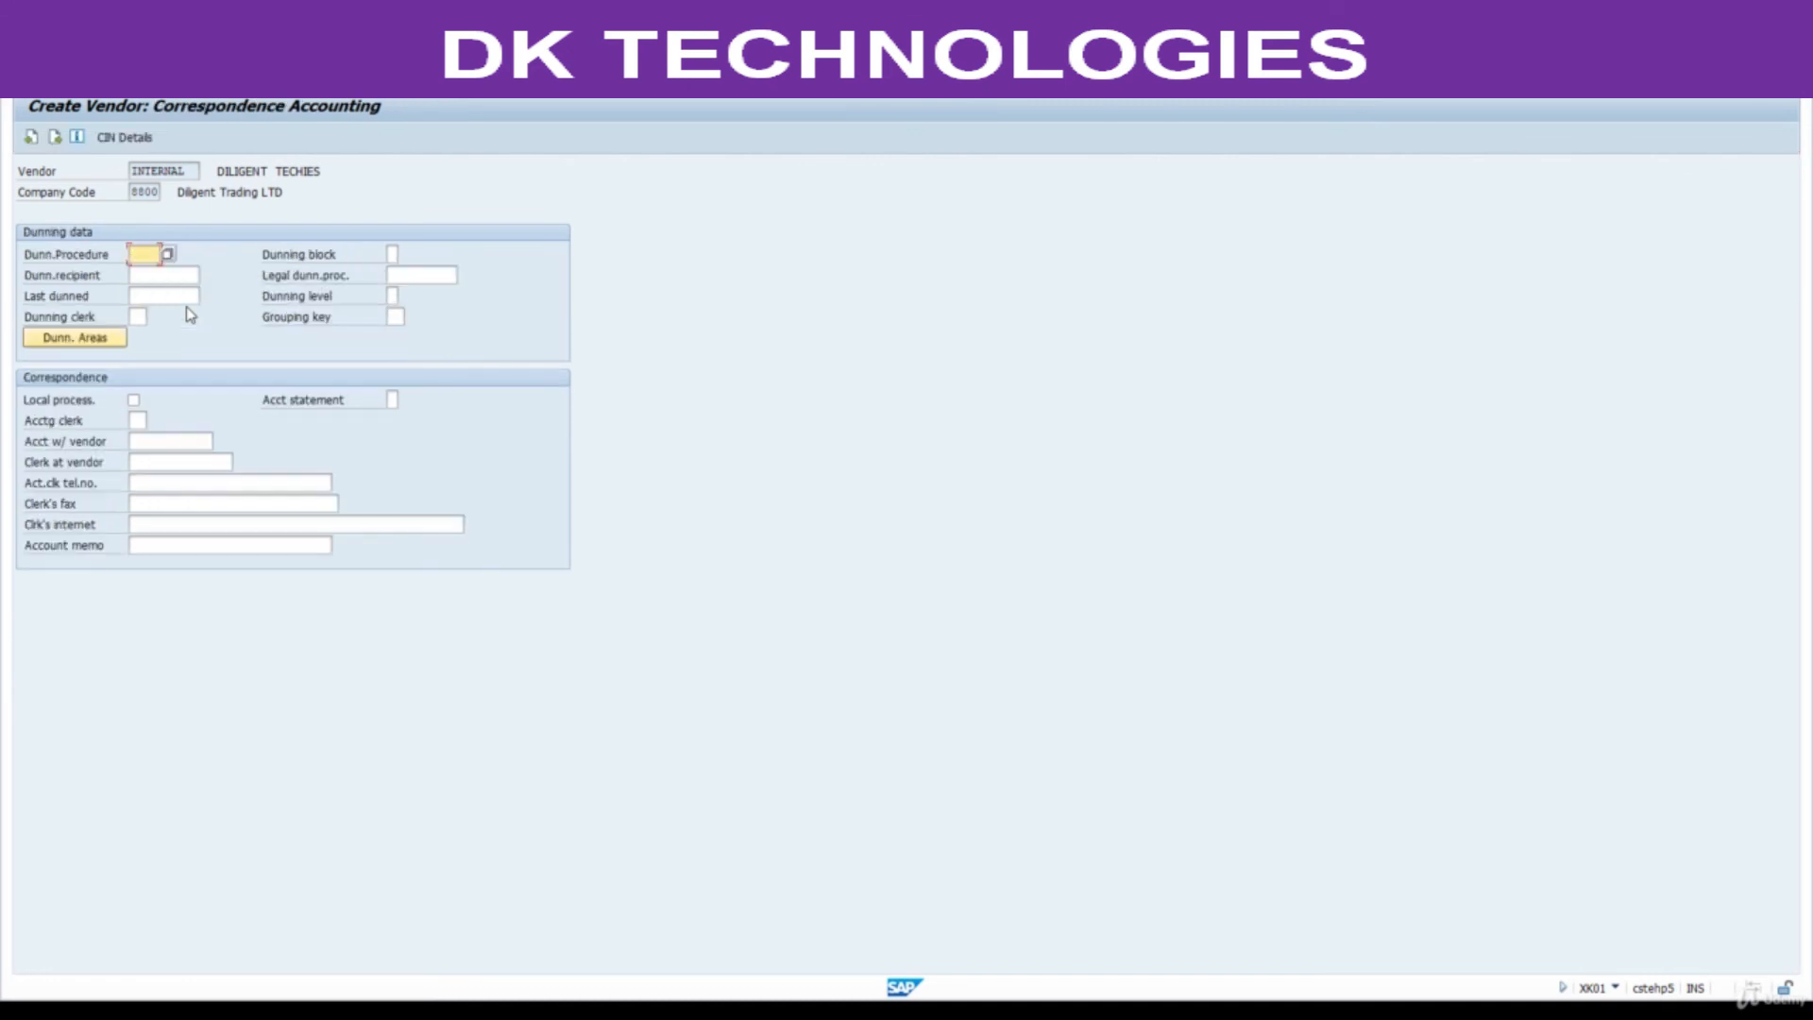
key("Return")
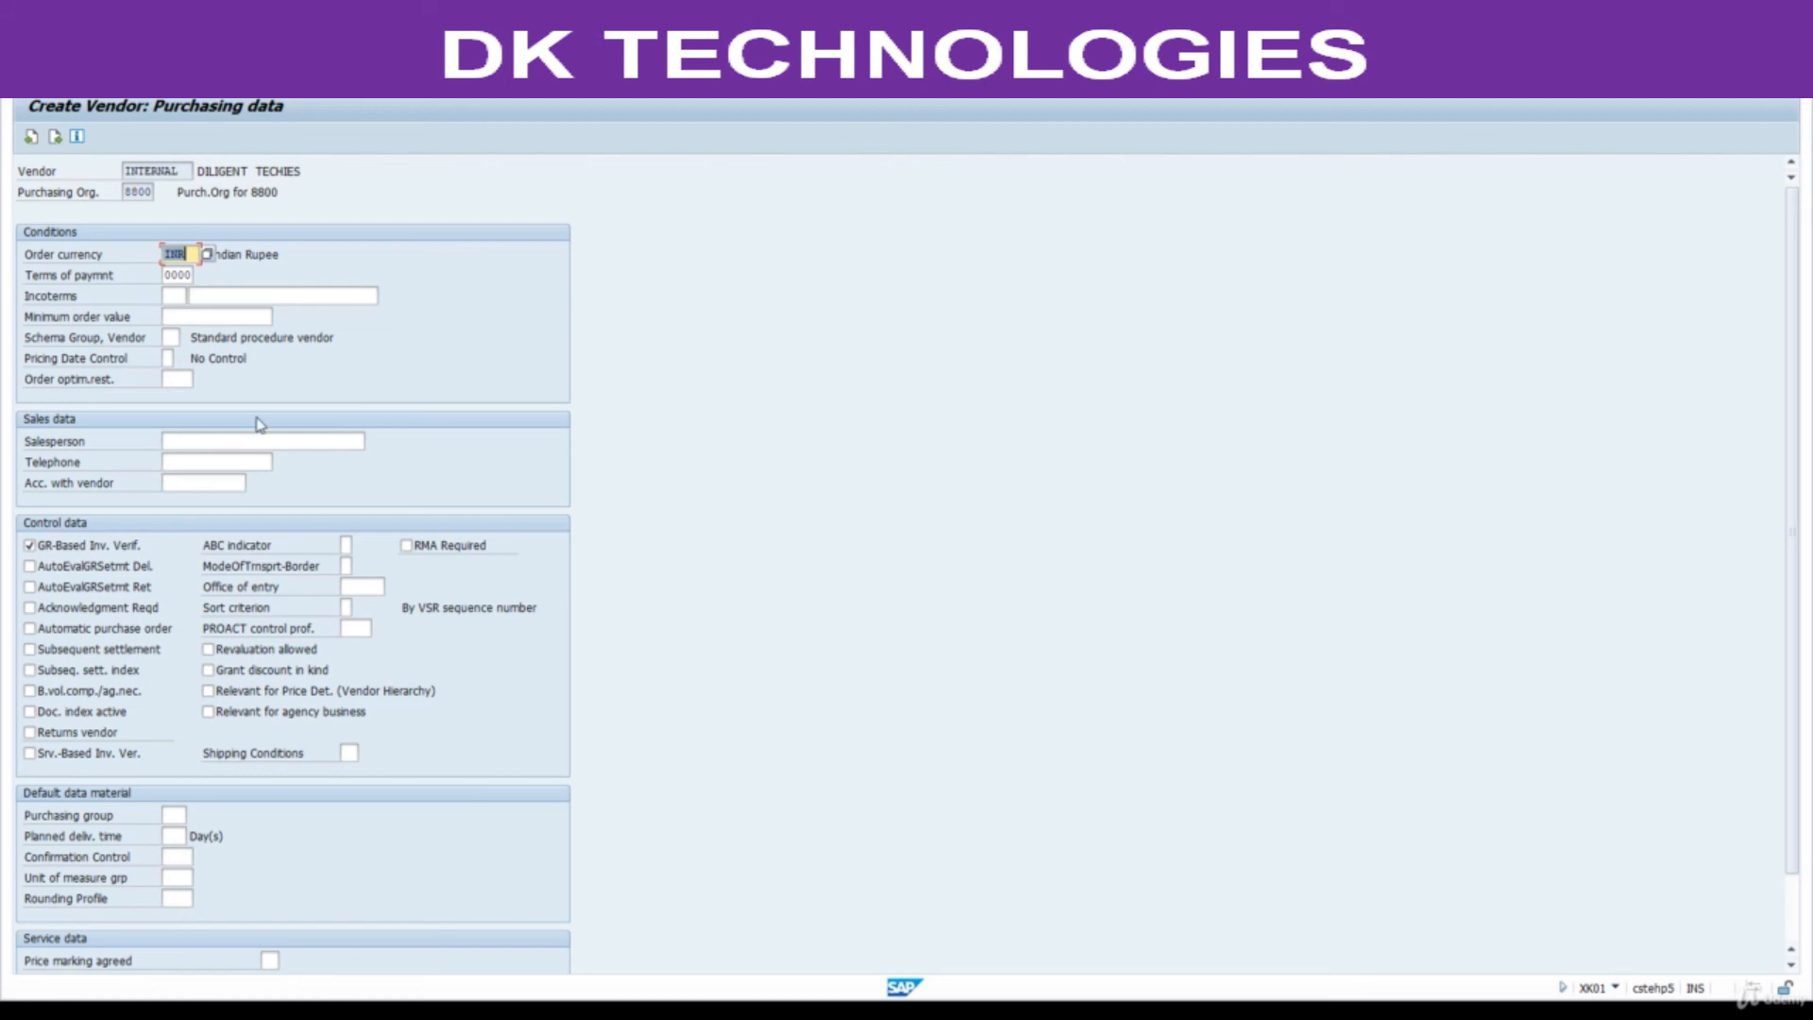
key("ctrl+s")
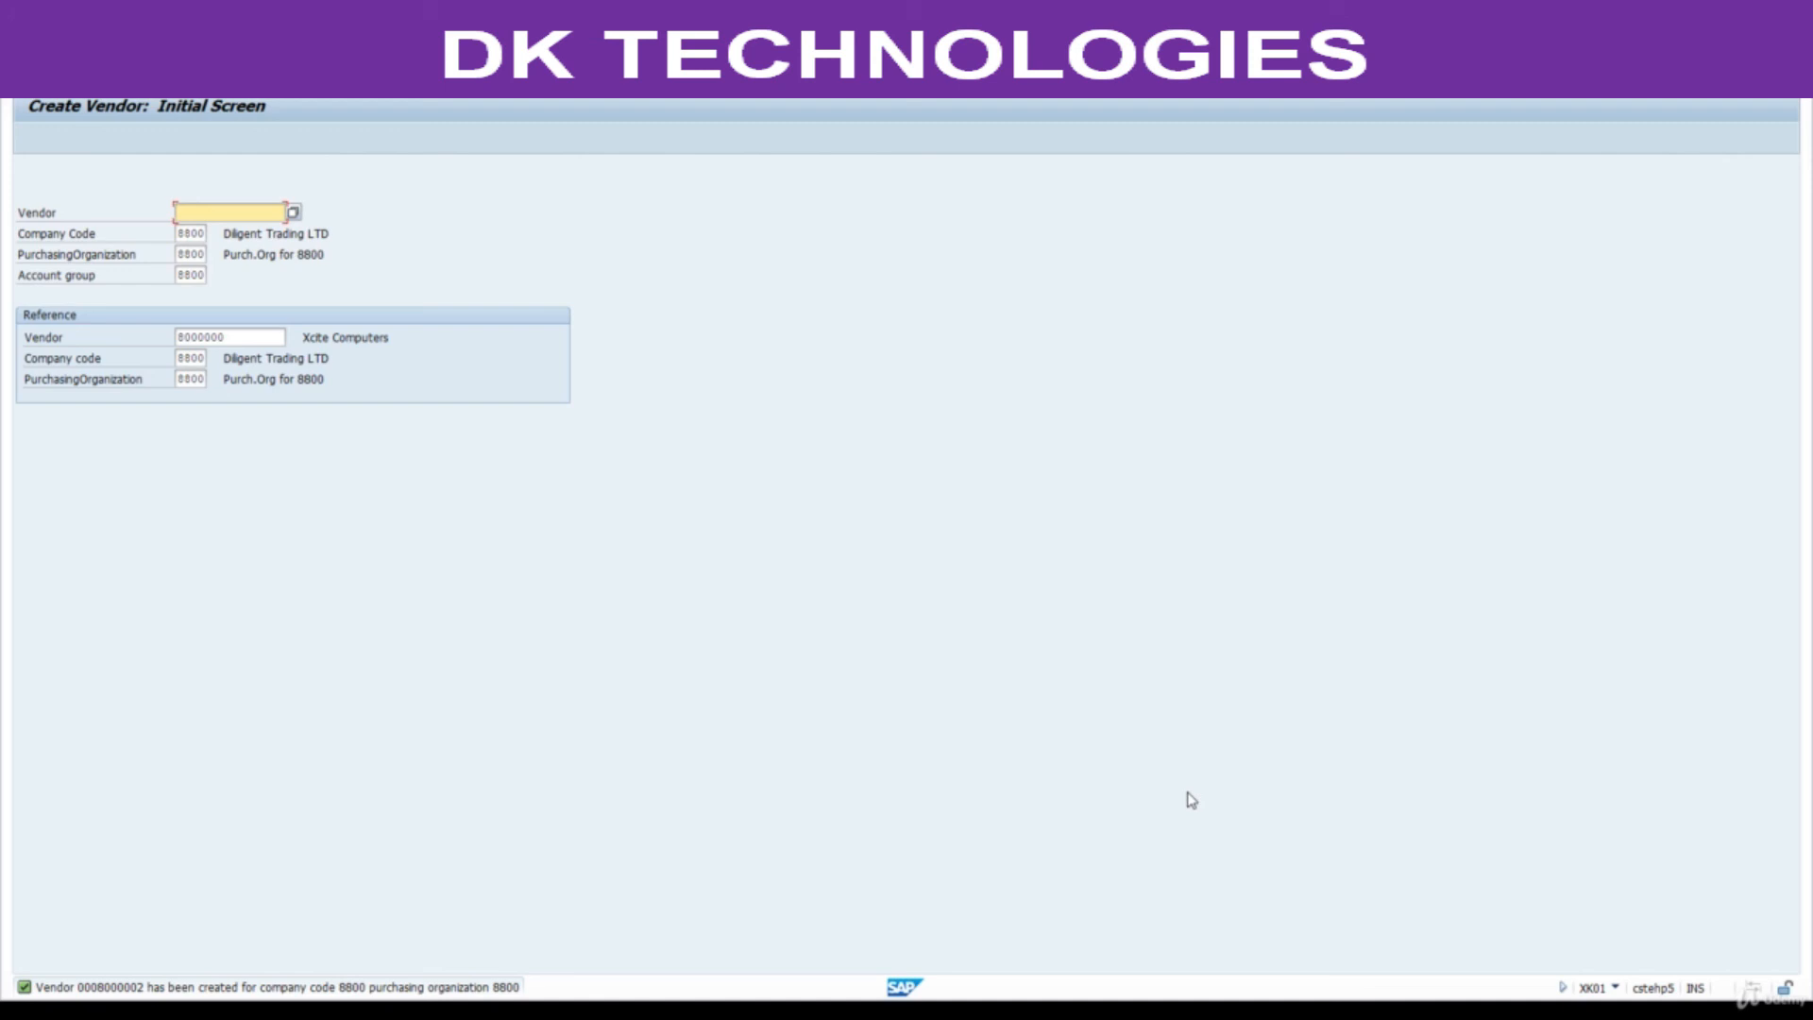
Switch to MM material.pdf and look up the Material Master Configuration section, highlighting its heading.
left_click(1105, 1011)
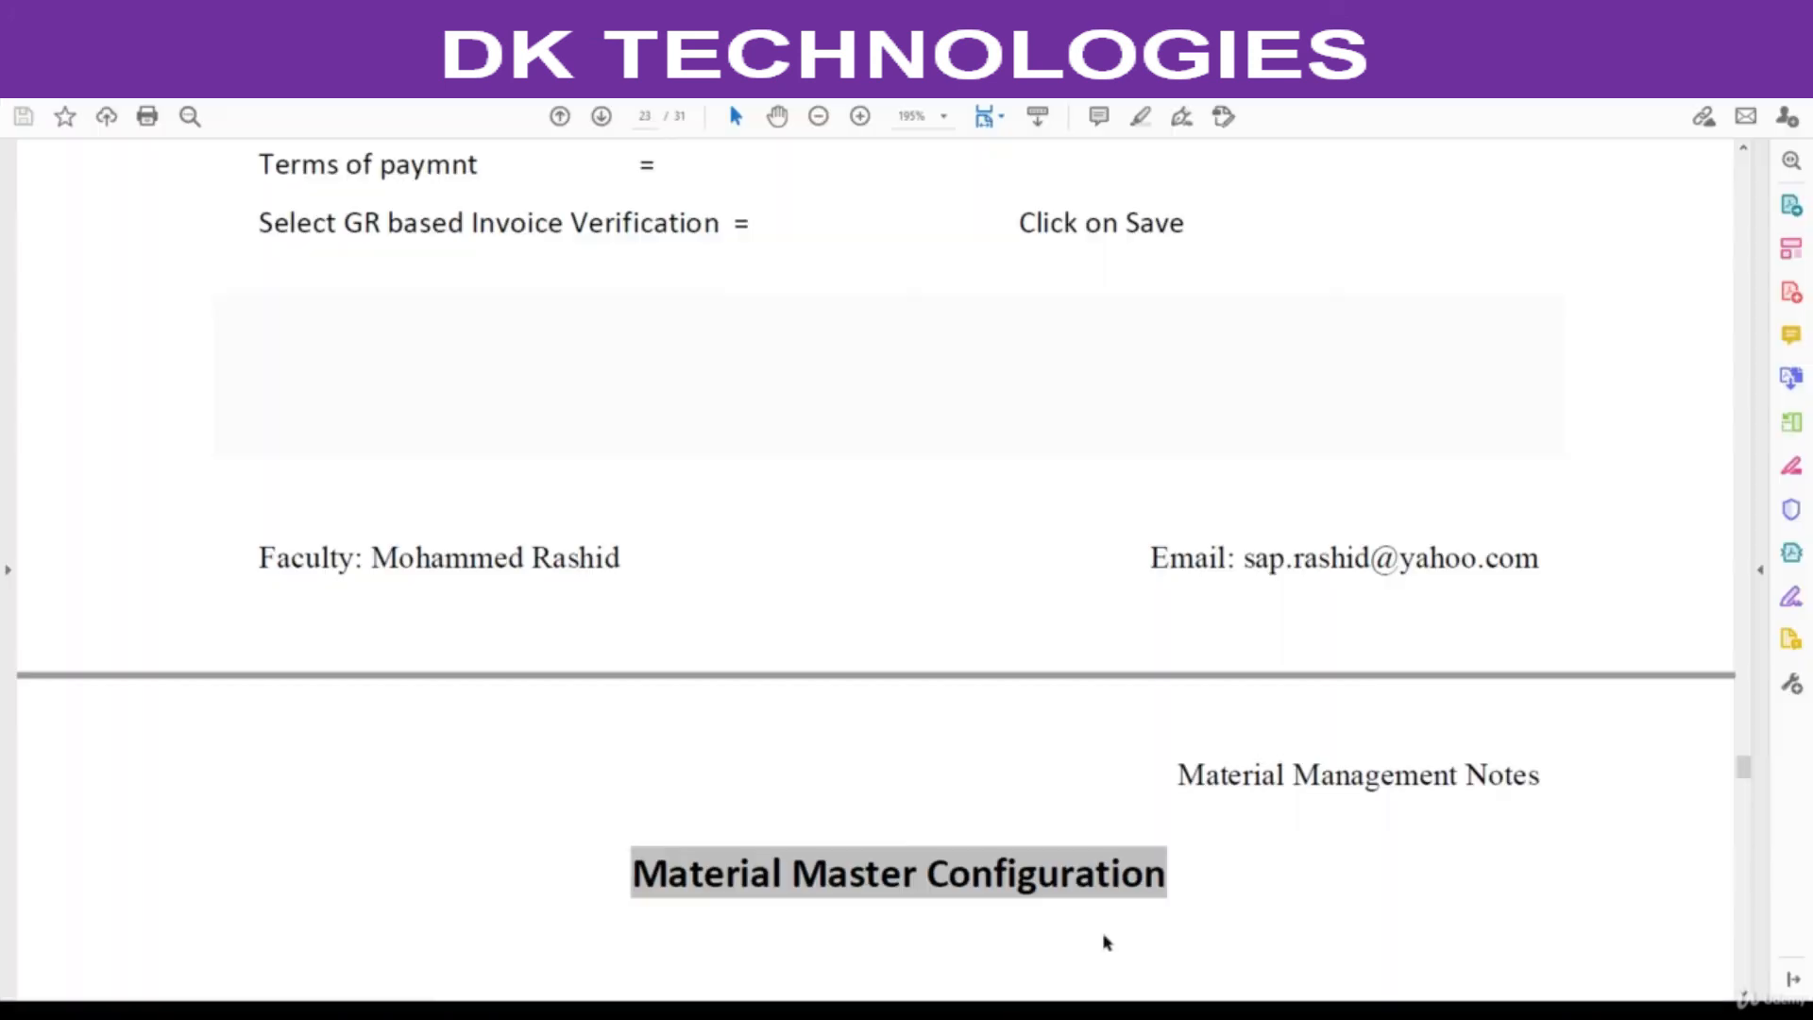
scroll(1074, 777, "down", 3)
scroll(1074, 777, "down", 1)
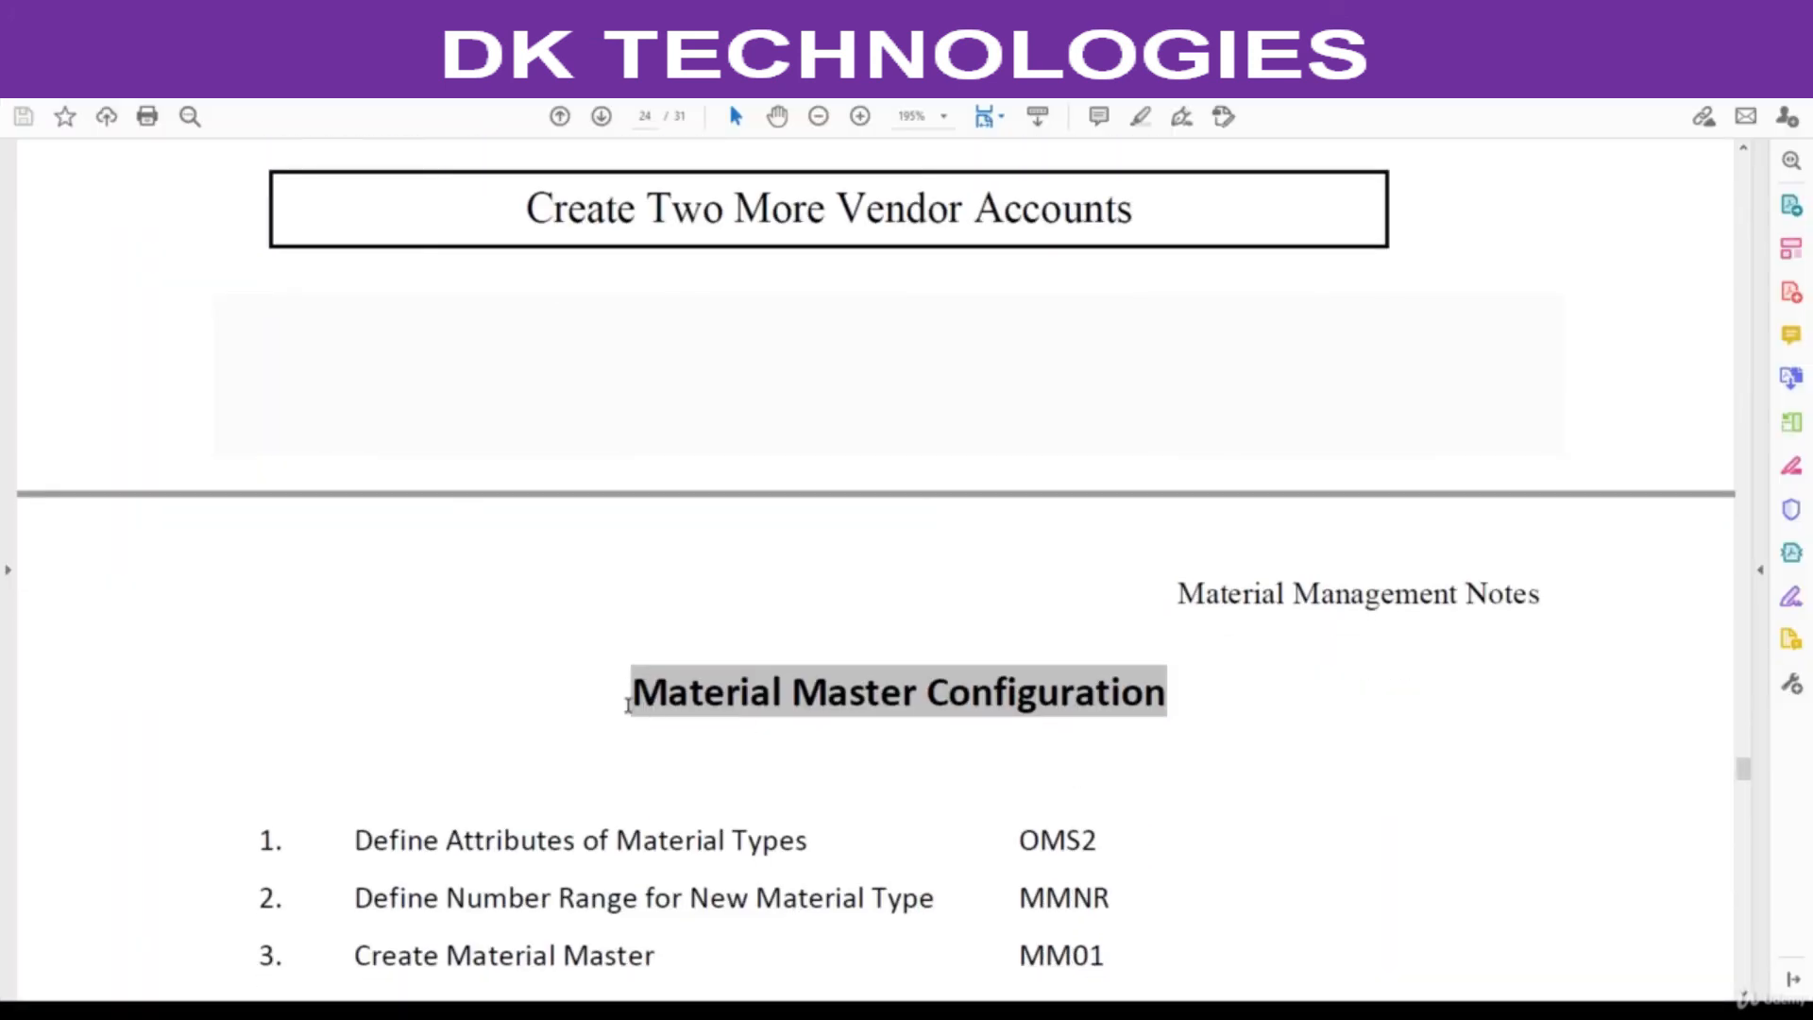
left_click_drag(620, 702, 1191, 696)
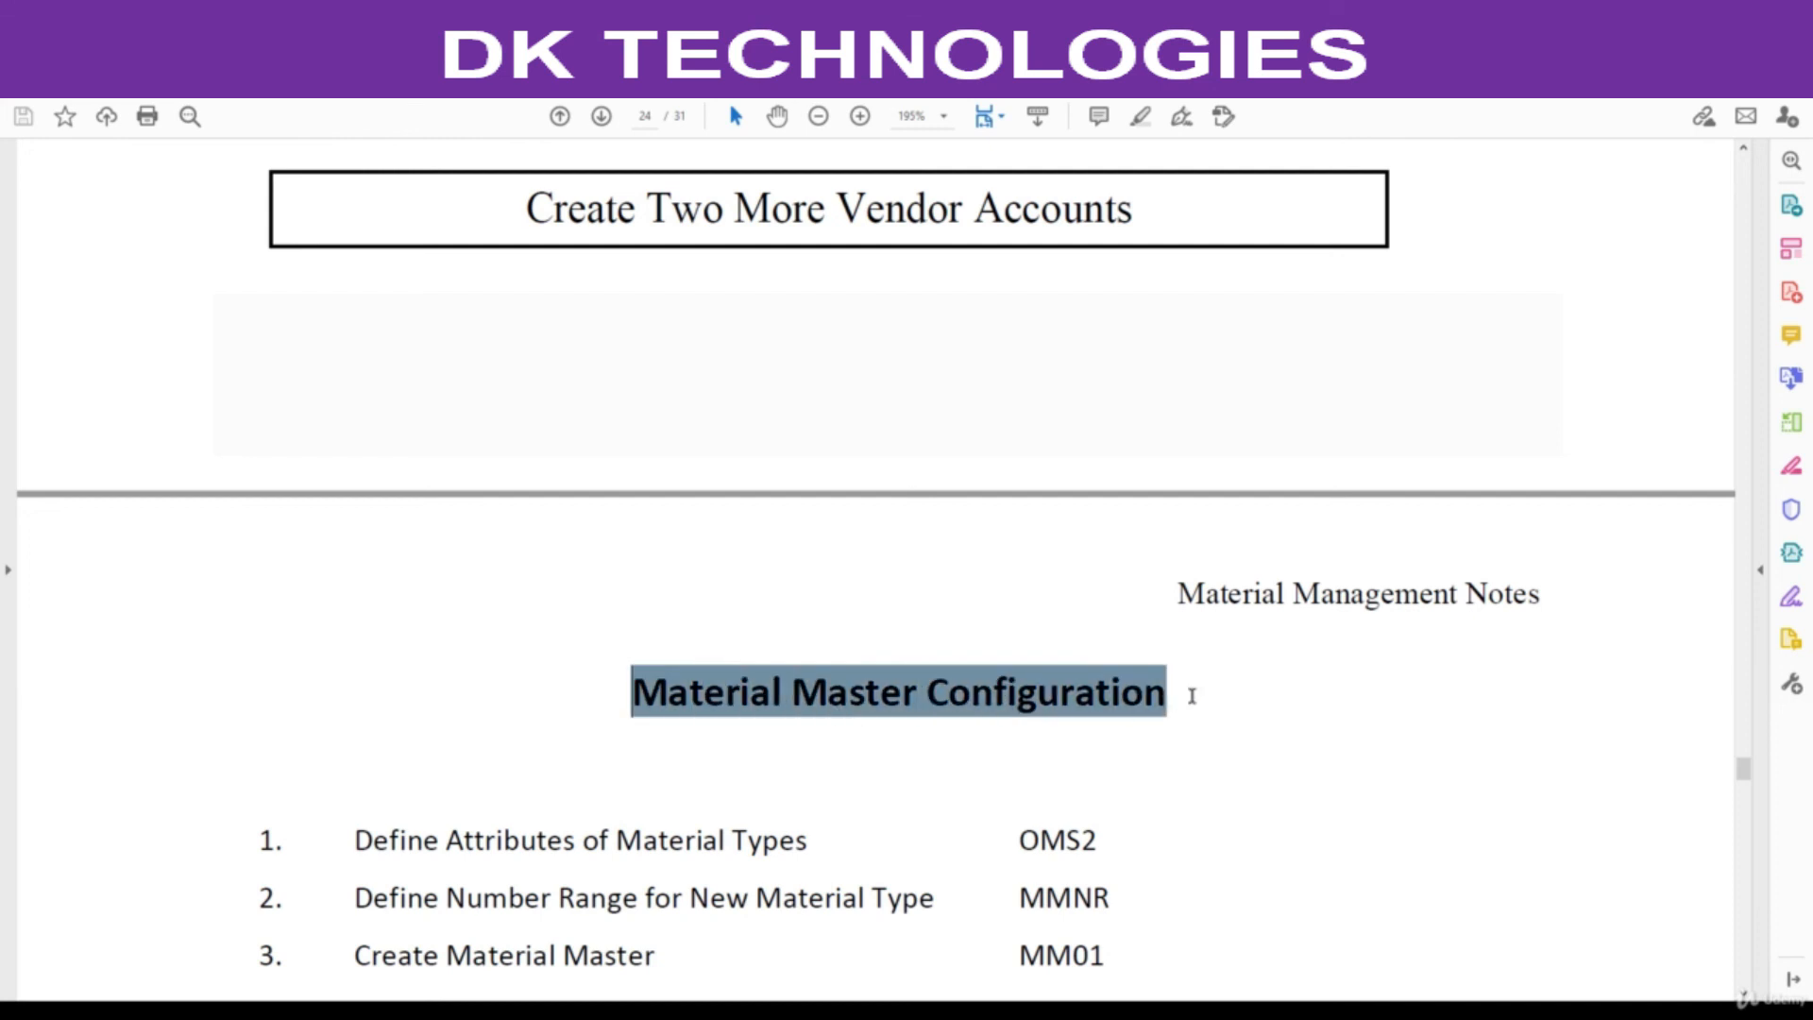